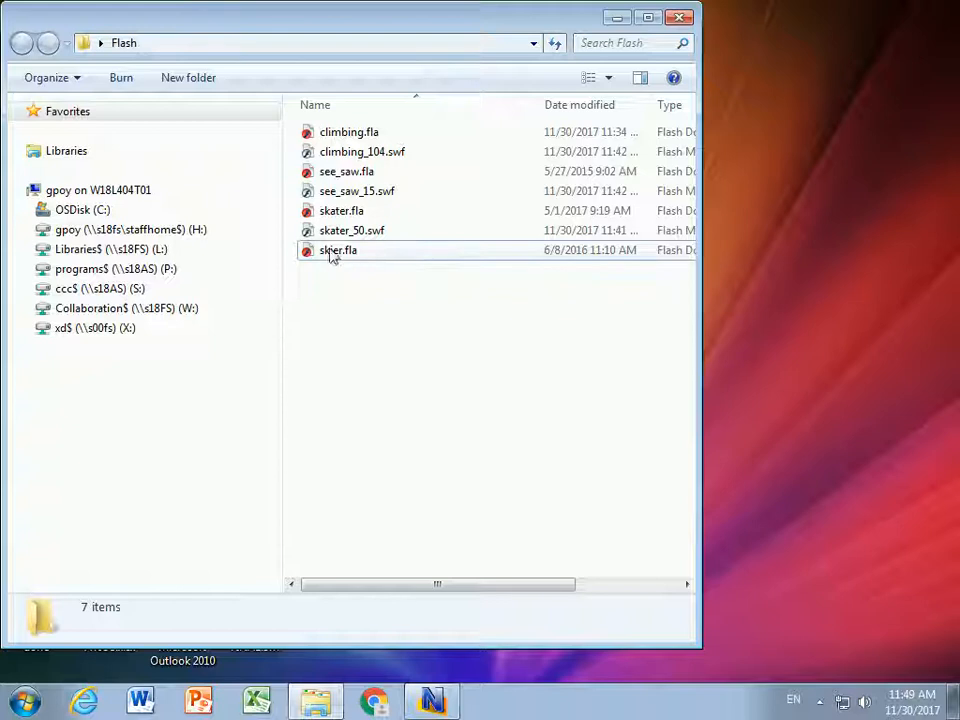
Open skier.fla, dock the Library panel above the Component Inspector, collapse the Actions panel and enlarge the document window.
double_click(338, 252)
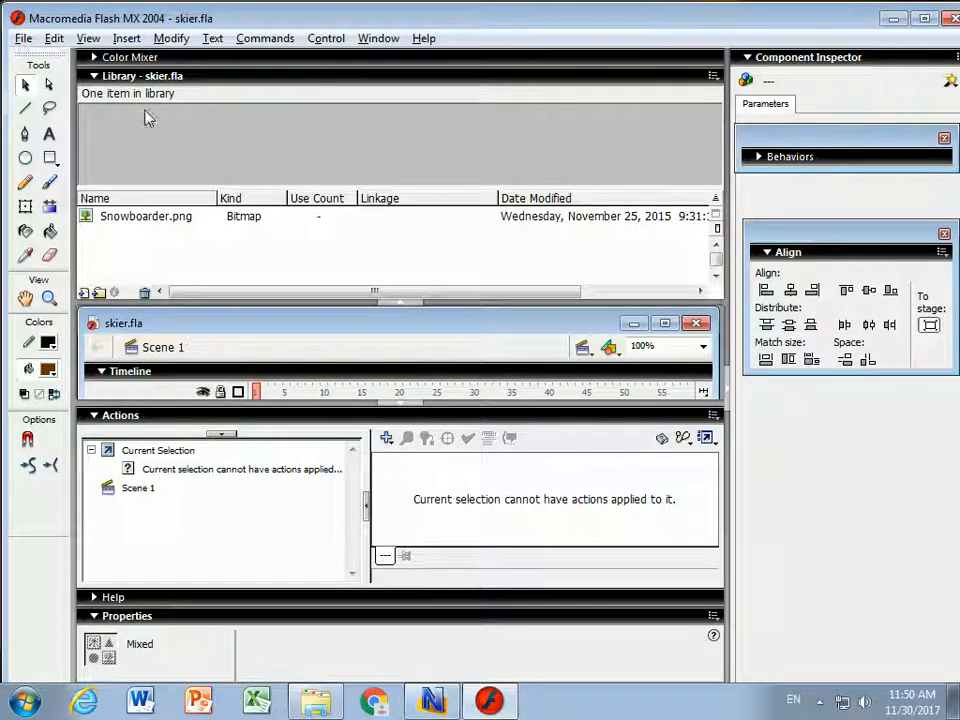
drag(86, 84, 740, 188)
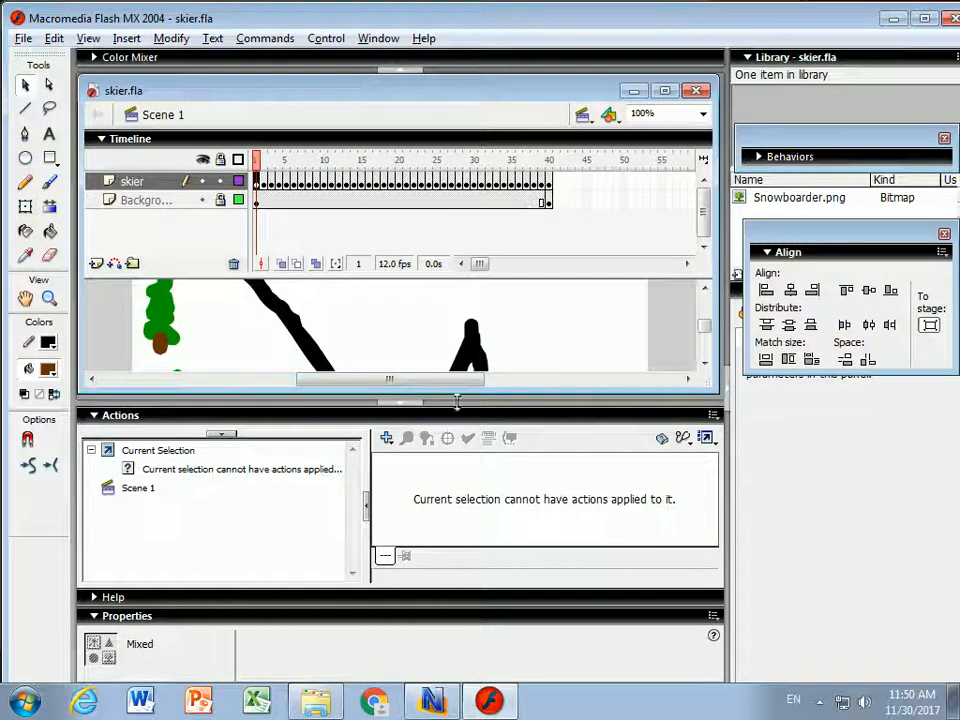
click(115, 416)
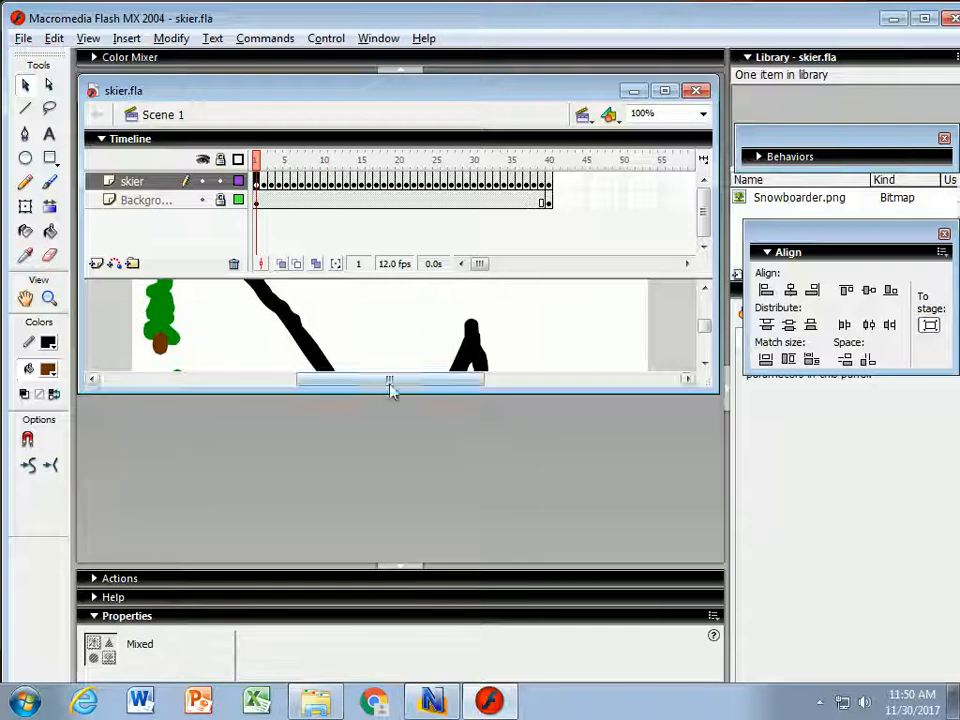
drag(381, 540, 381, 550)
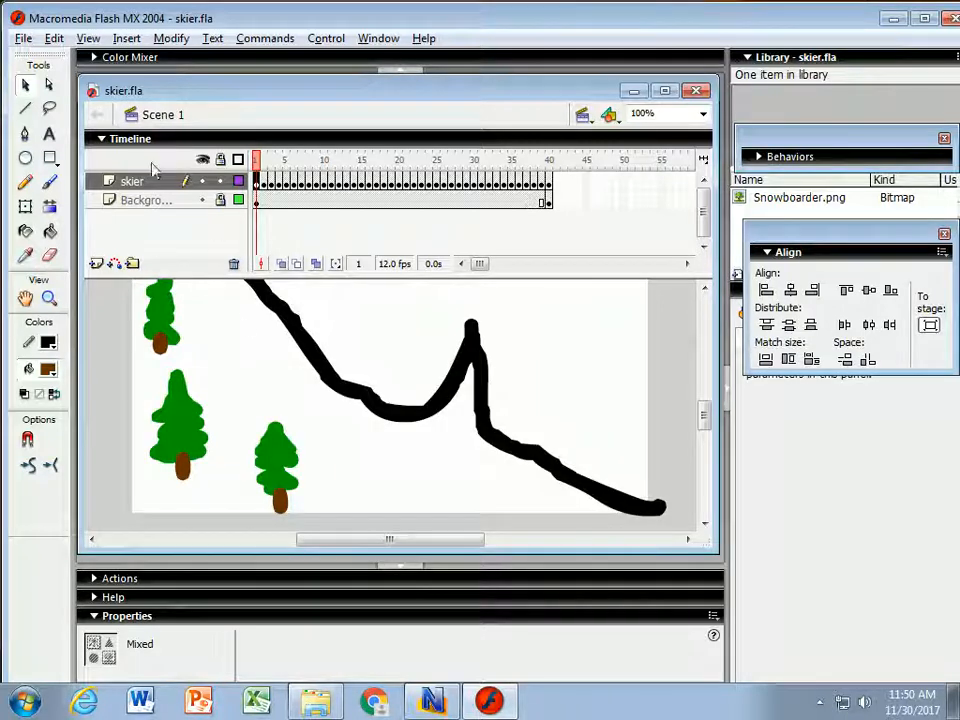
With both layers selected at frame 40, export the animation as the Flash movie skier_40, then close skier.fla without saving.
click(548, 180)
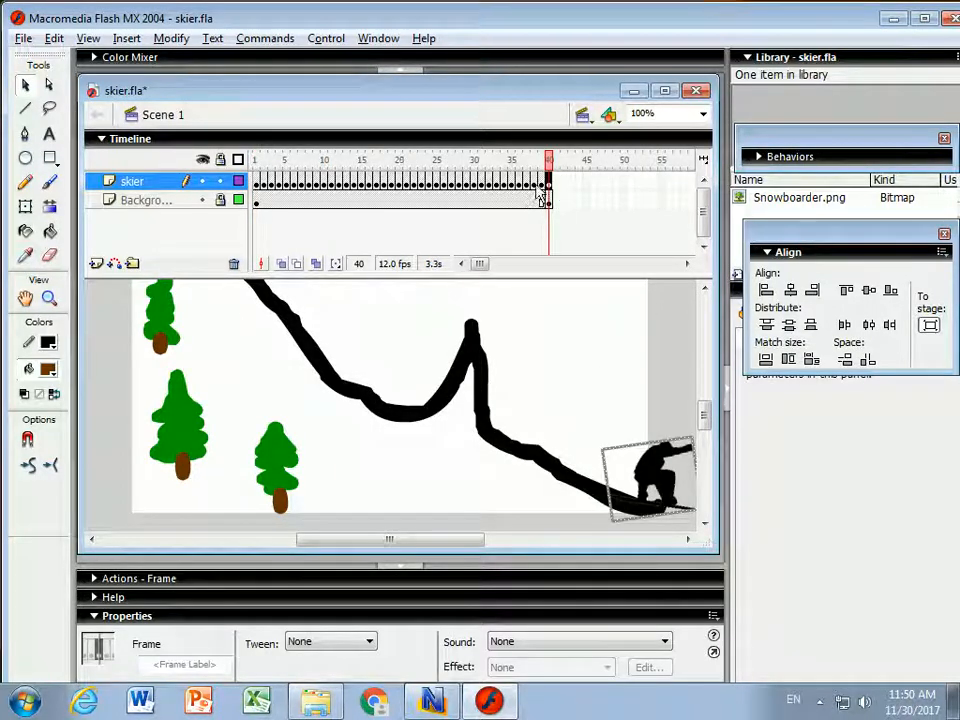
shift+click(136, 202)
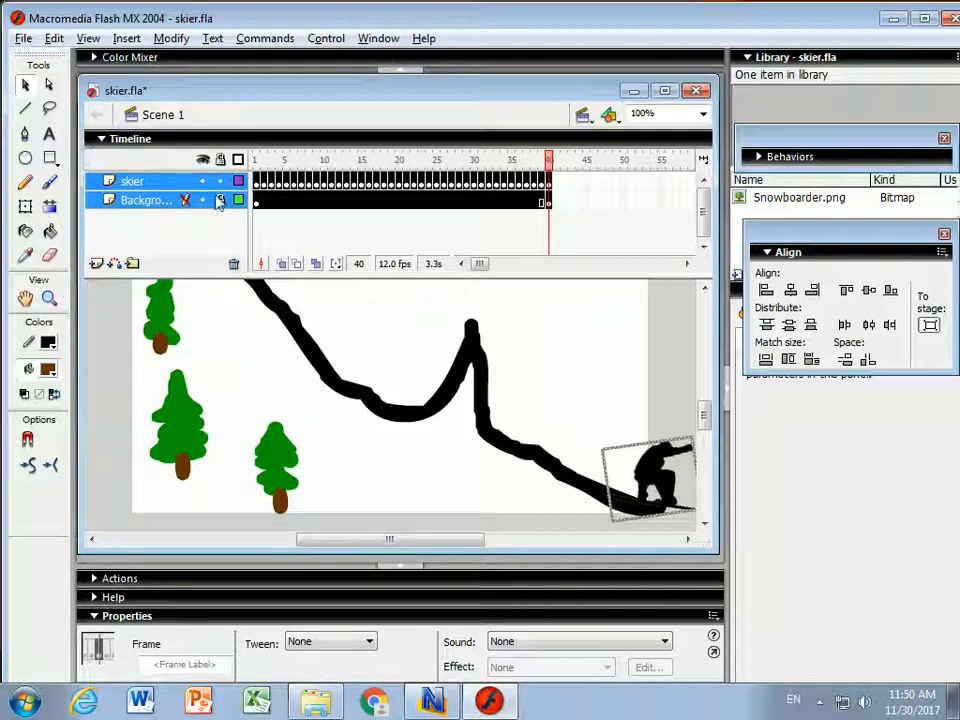
click(23, 39)
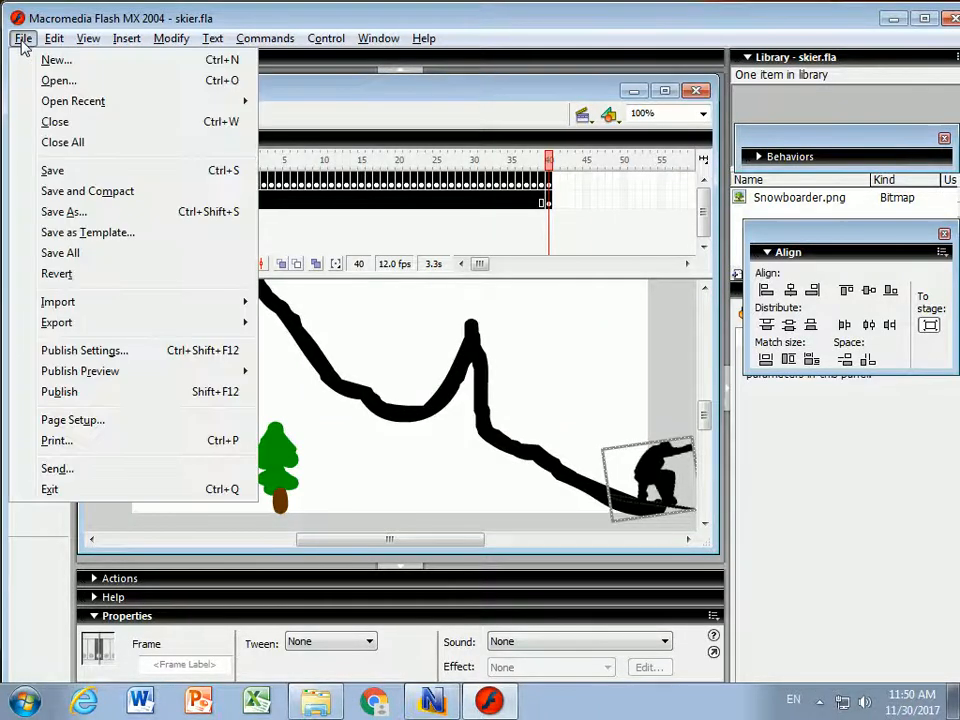
mouse_move(64, 326)
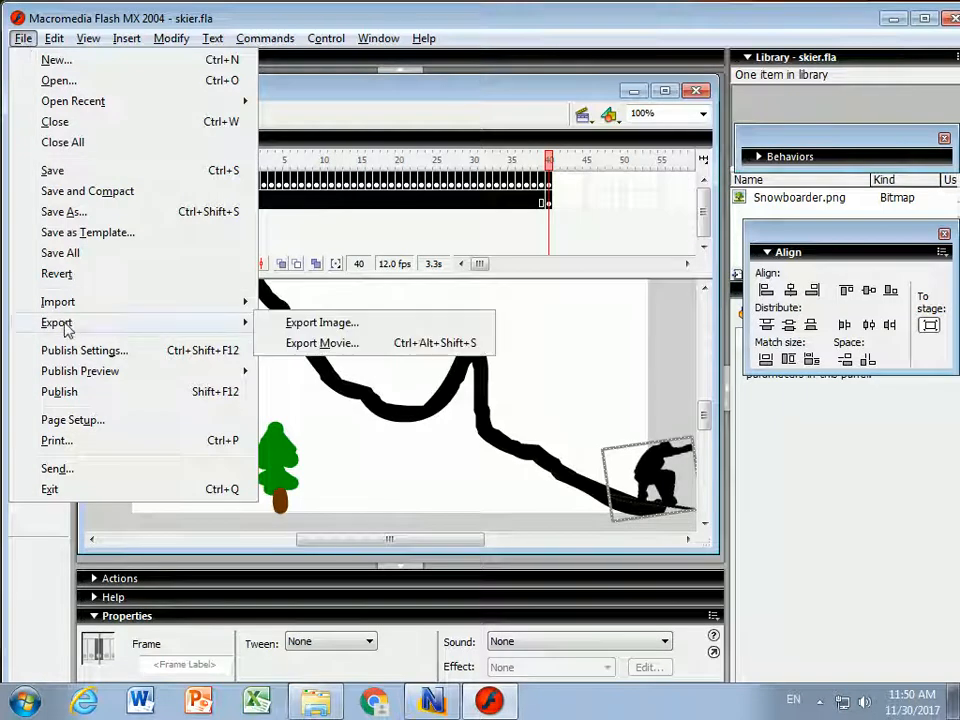
click(305, 343)
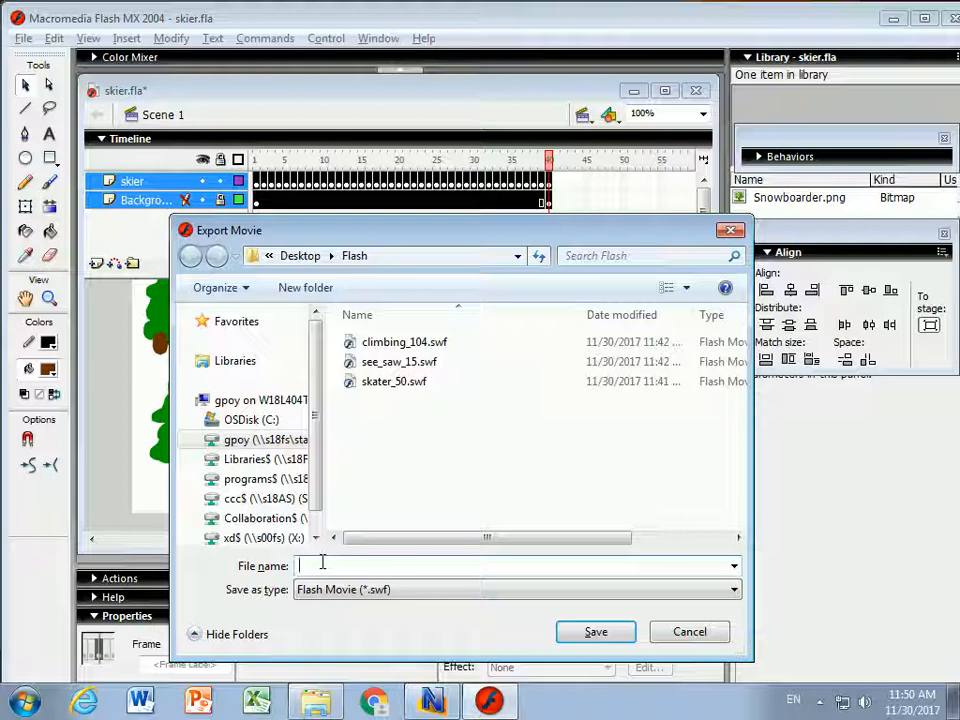
text(skier_40)
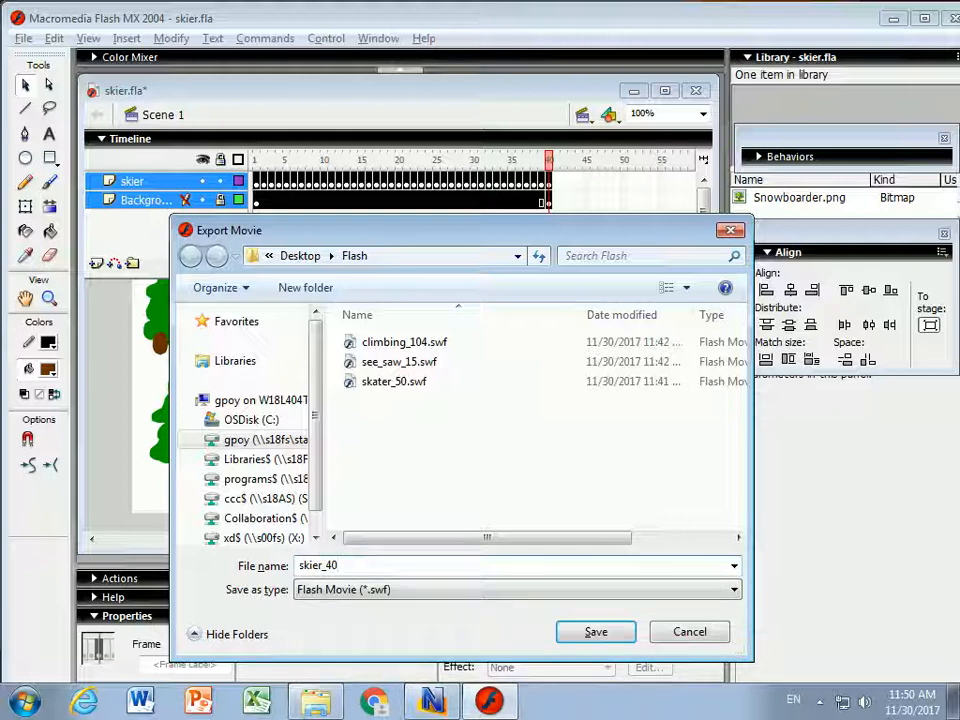
click(591, 634)
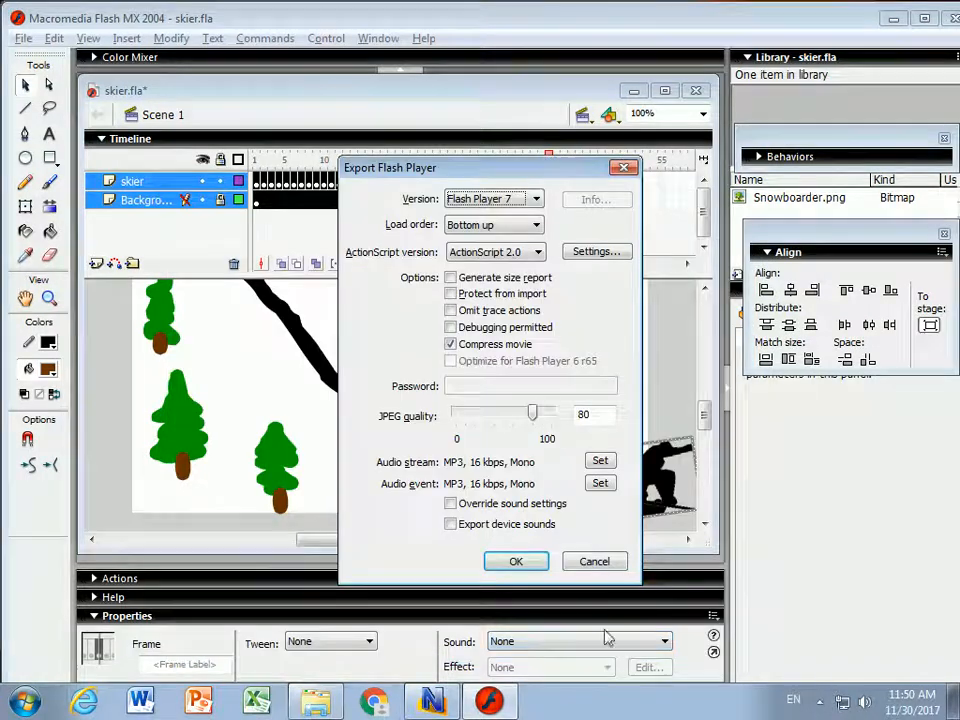
click(520, 561)
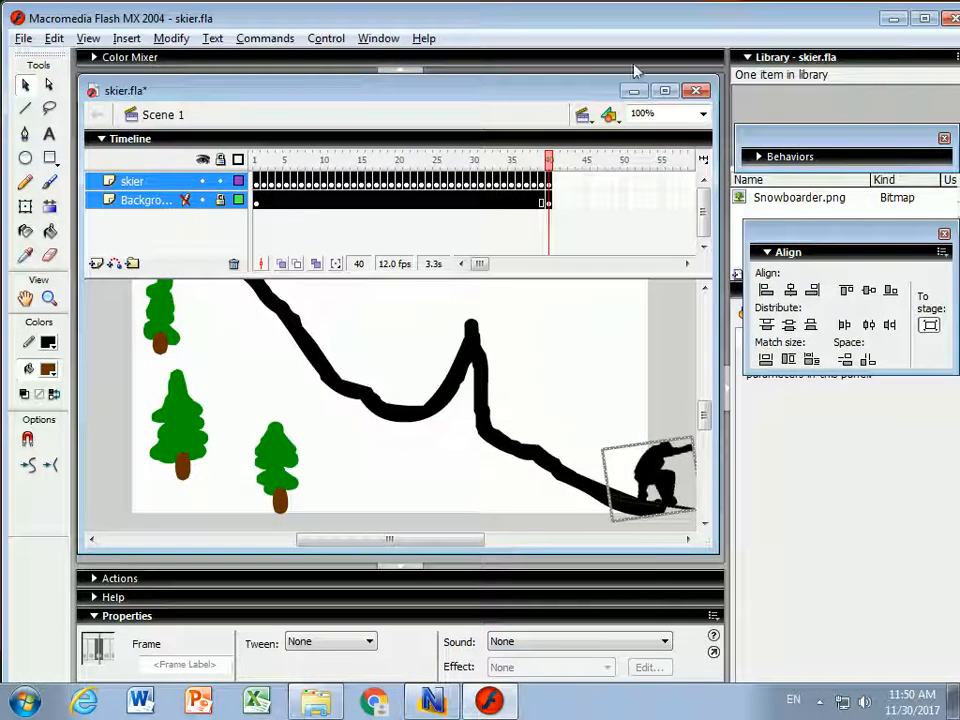
click(698, 90)
click(480, 421)
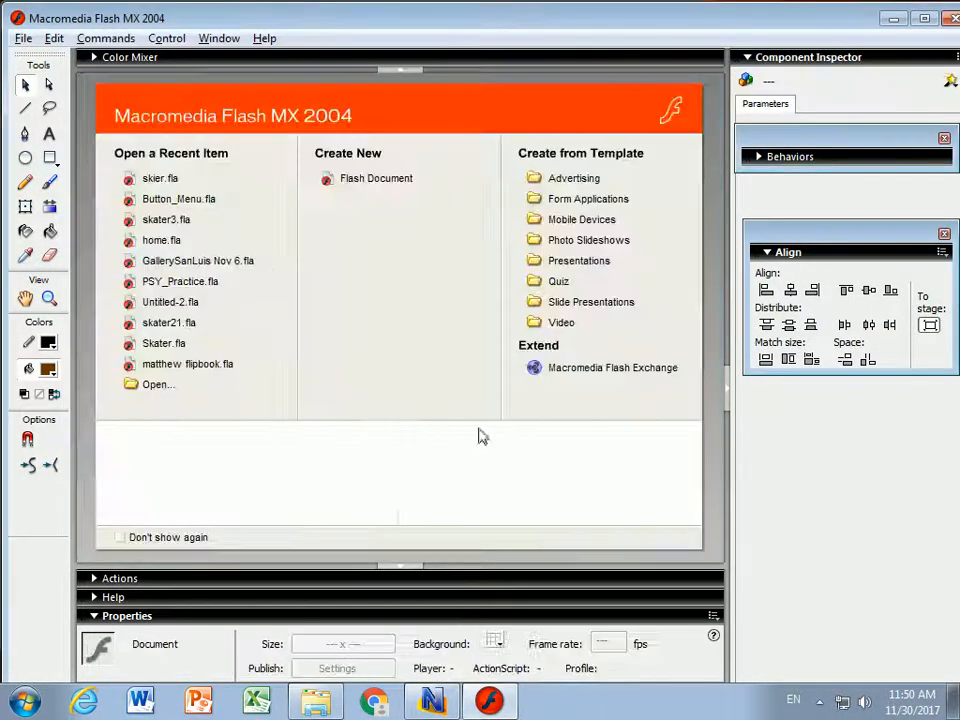
Switch to the Flash folder in Windows Explorer and examine the four .fla source files and their exported .swf movies.
click(315, 702)
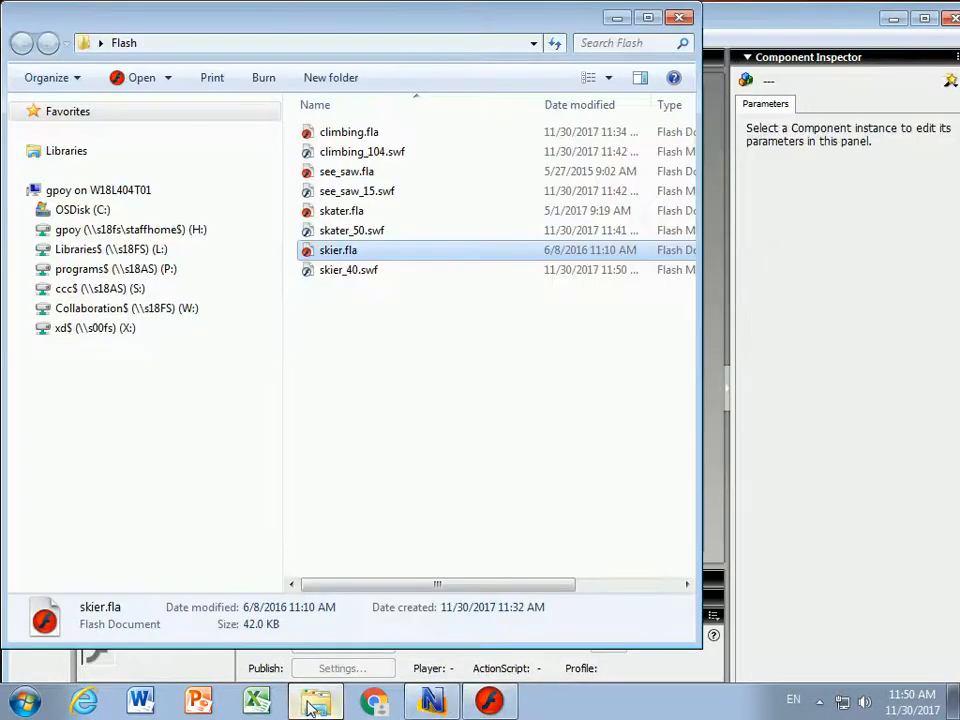
click(348, 136)
click(343, 173)
click(338, 211)
click(343, 250)
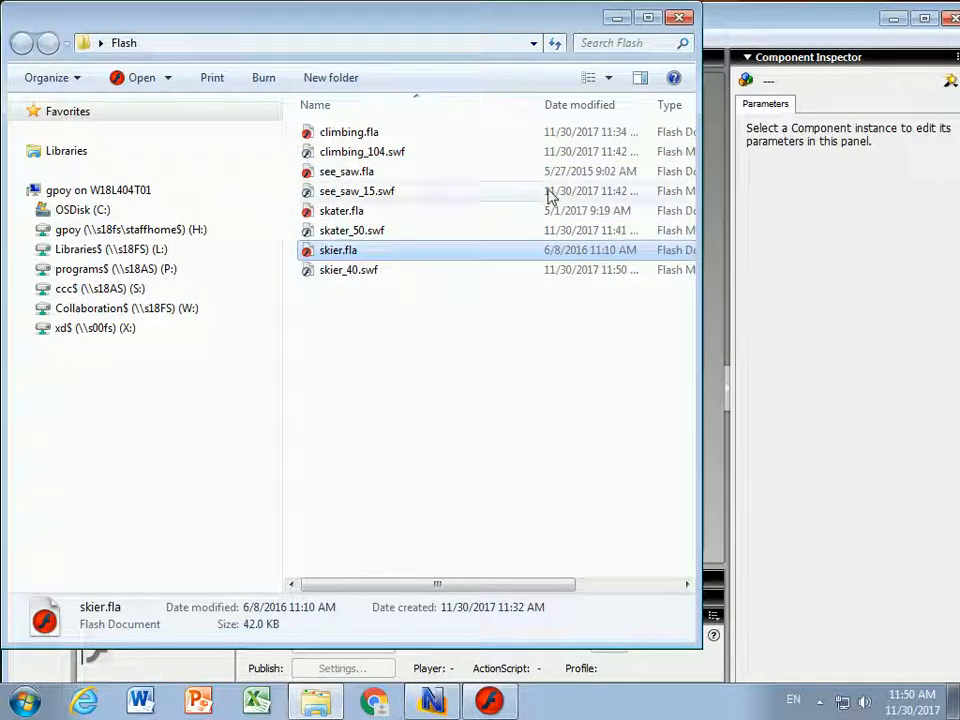
click(395, 153)
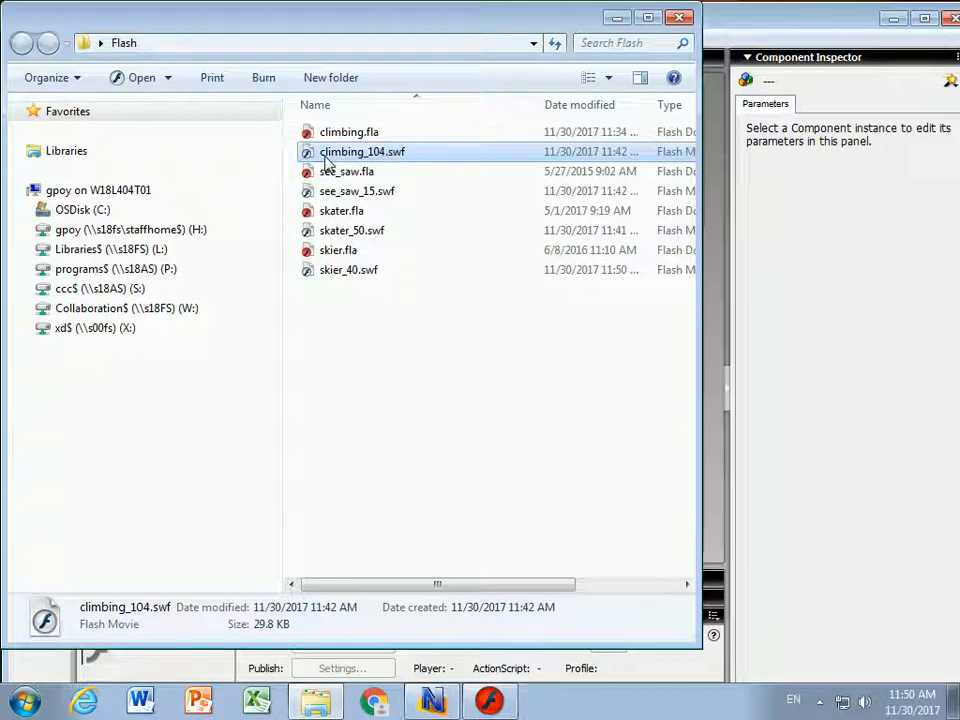
click(340, 195)
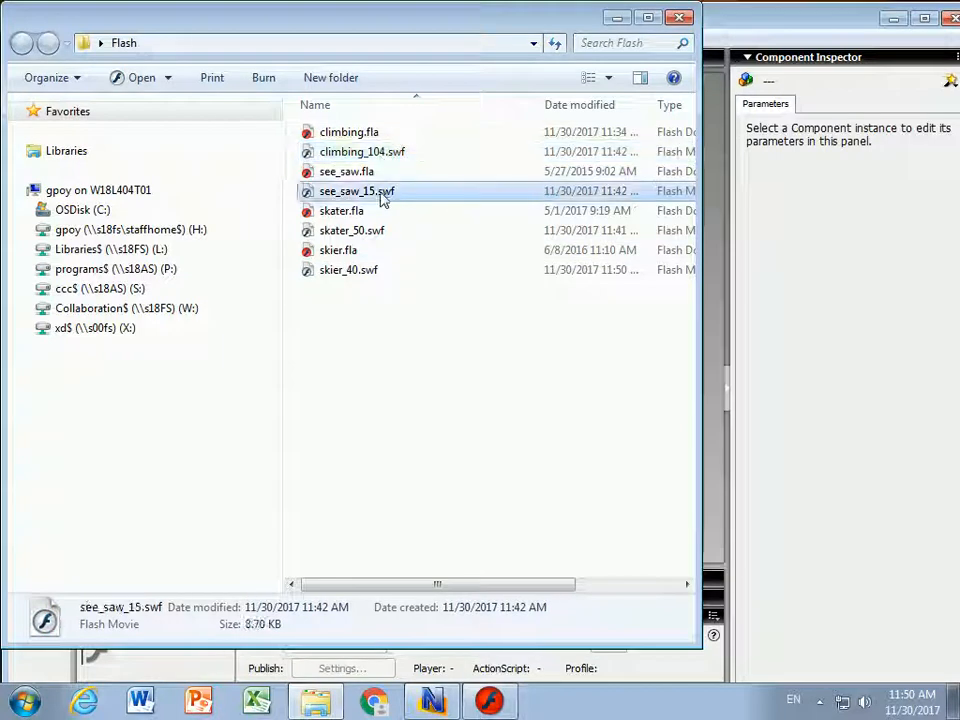
click(323, 230)
click(317, 276)
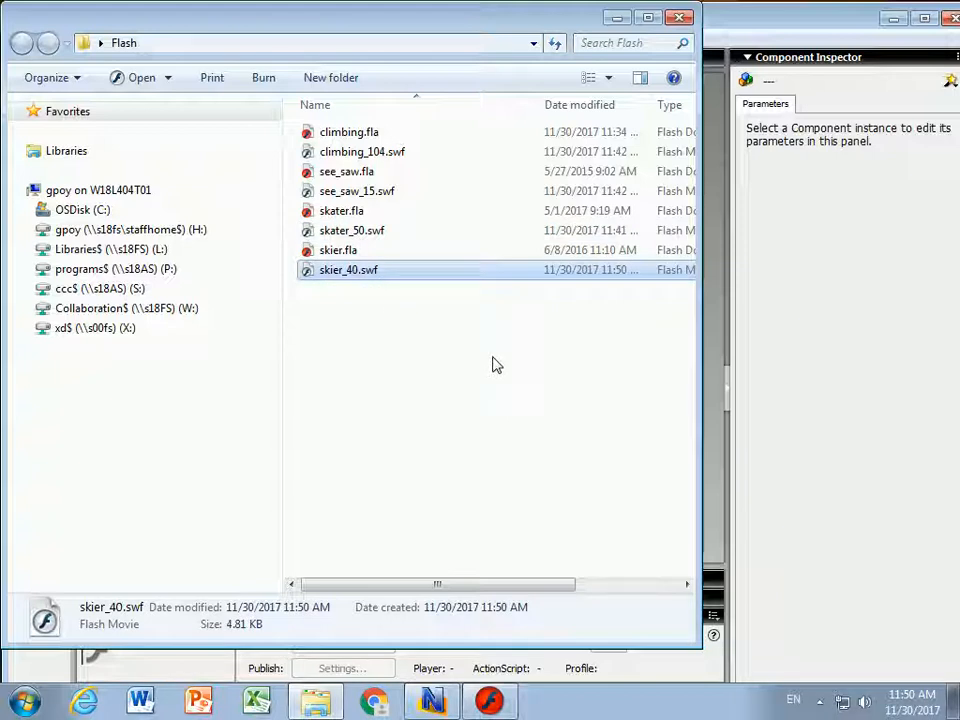
click(617, 18)
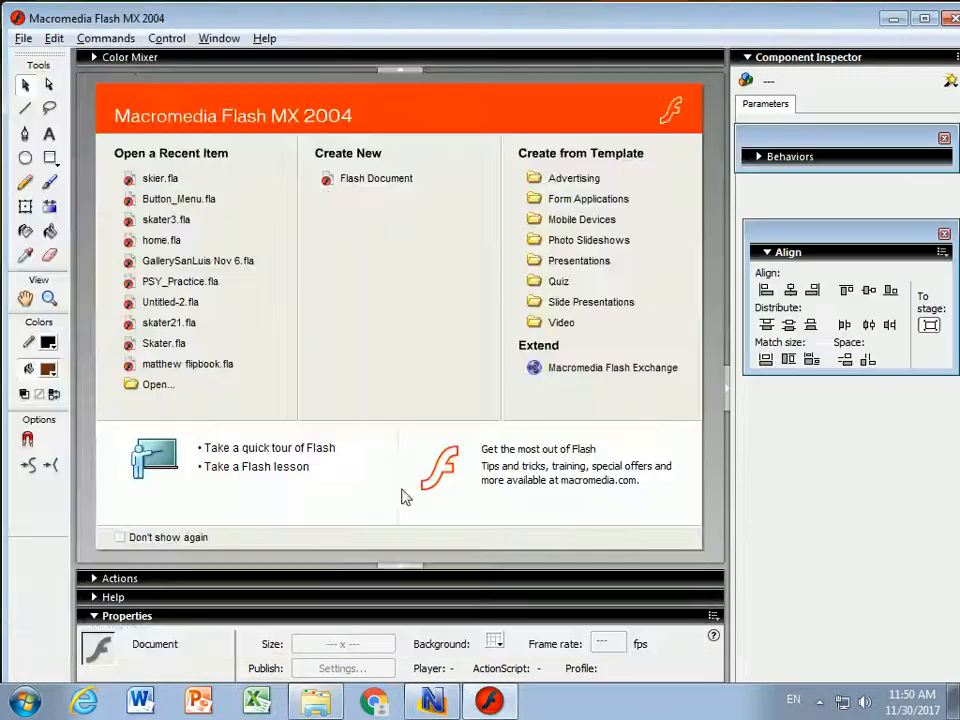
Create a new Flash document and rename its layer as buttons.
click(355, 184)
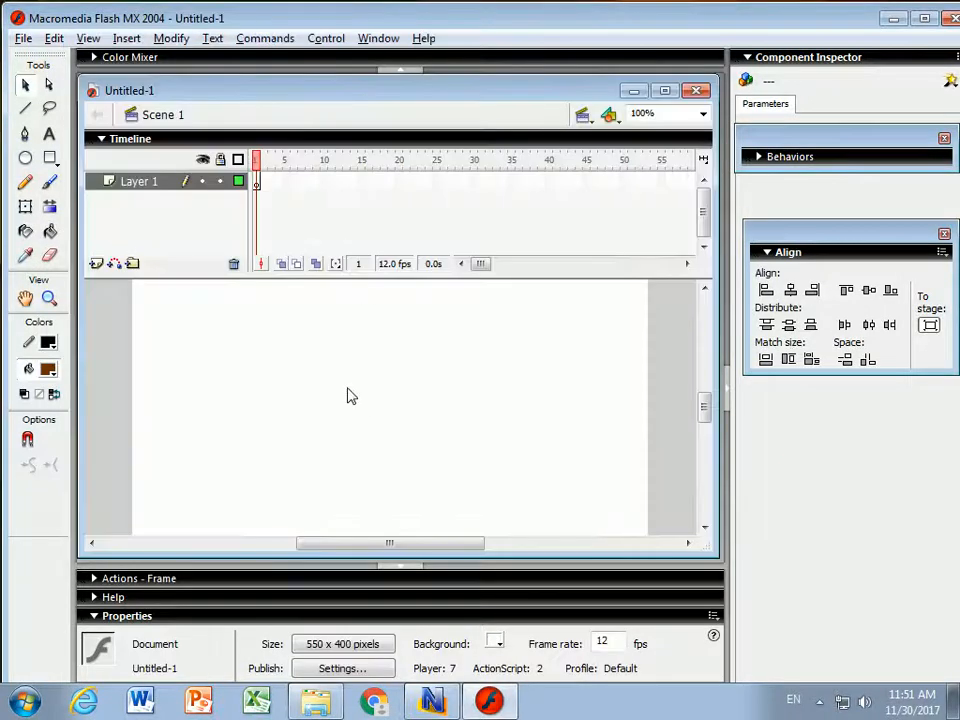
double_click(138, 182)
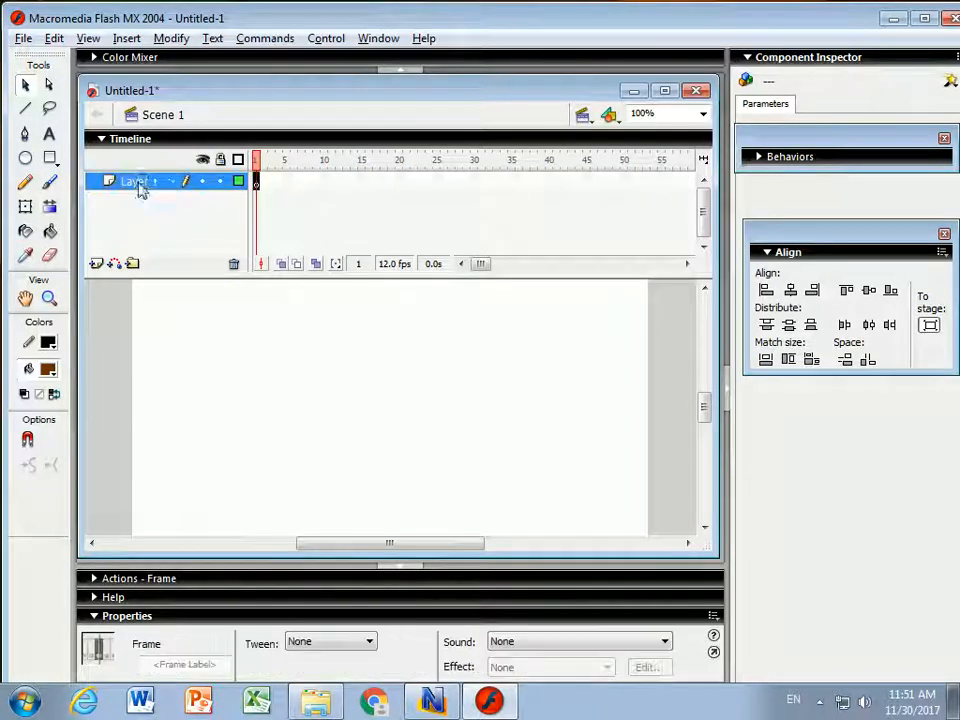
text(buttons)
key(Return)
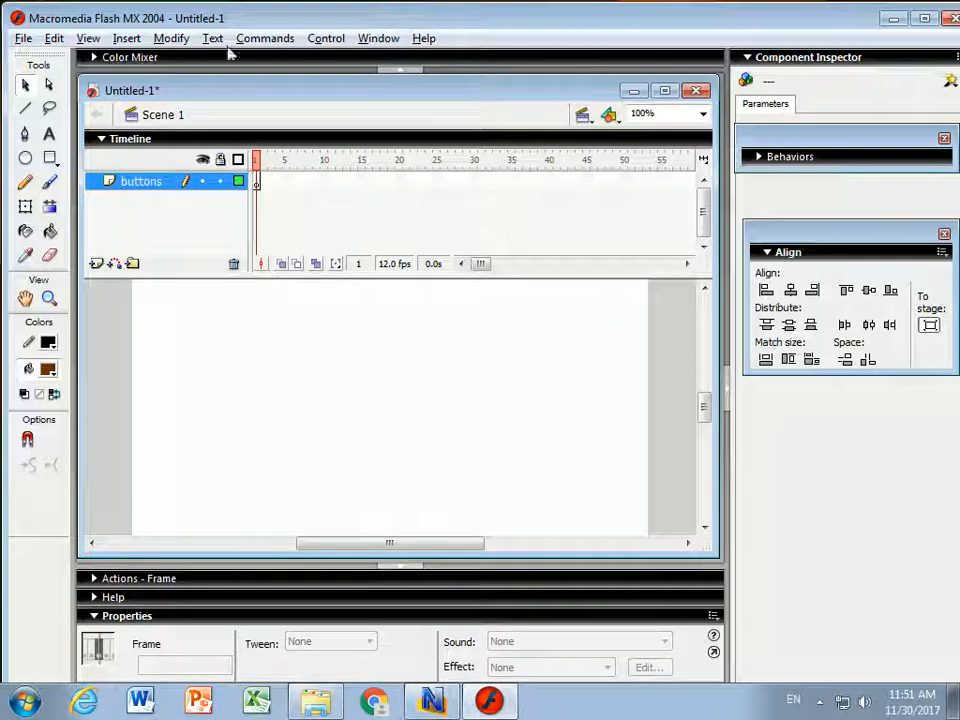
Draw a brown rectangle with a thin black outline in frame 1 on the left half of the stage.
click(256, 183)
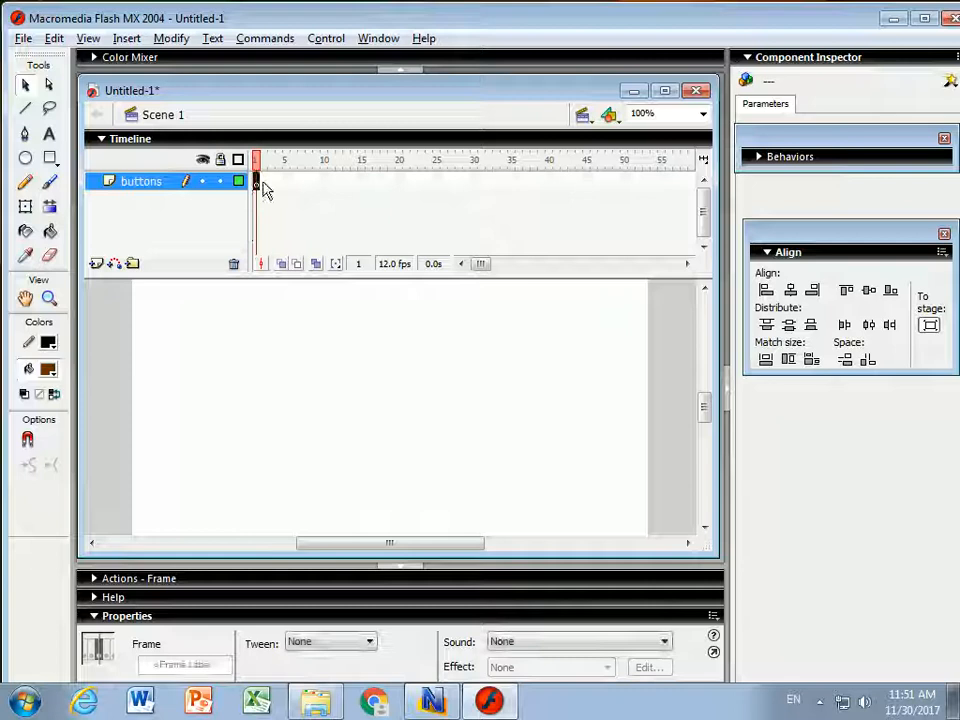
click(50, 158)
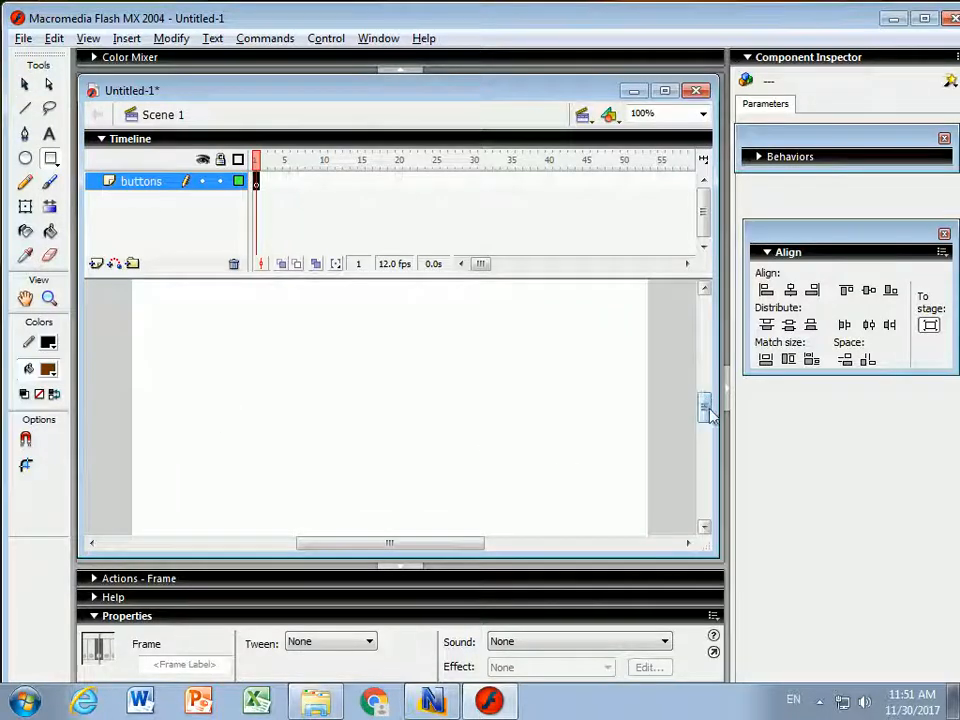
drag(705, 407, 705, 388)
drag(184, 386, 382, 531)
drag(705, 394, 705, 407)
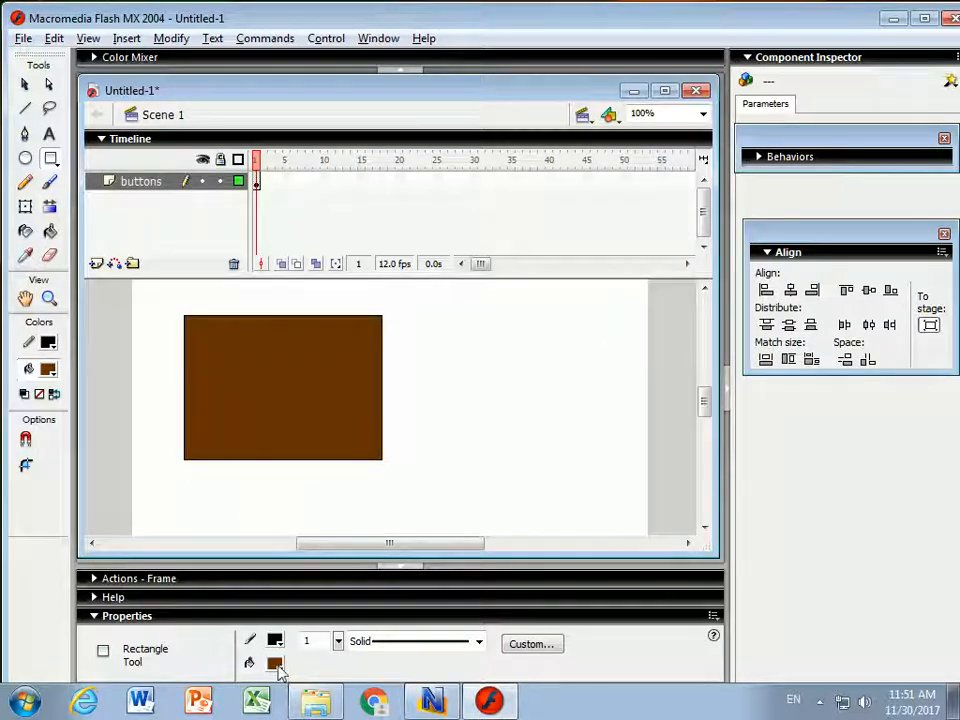
Draw a blue rectangle with a 3.5 ragged-style black stroke beside the brown one, on the right half of the stage.
click(339, 643)
drag(337, 633, 338, 613)
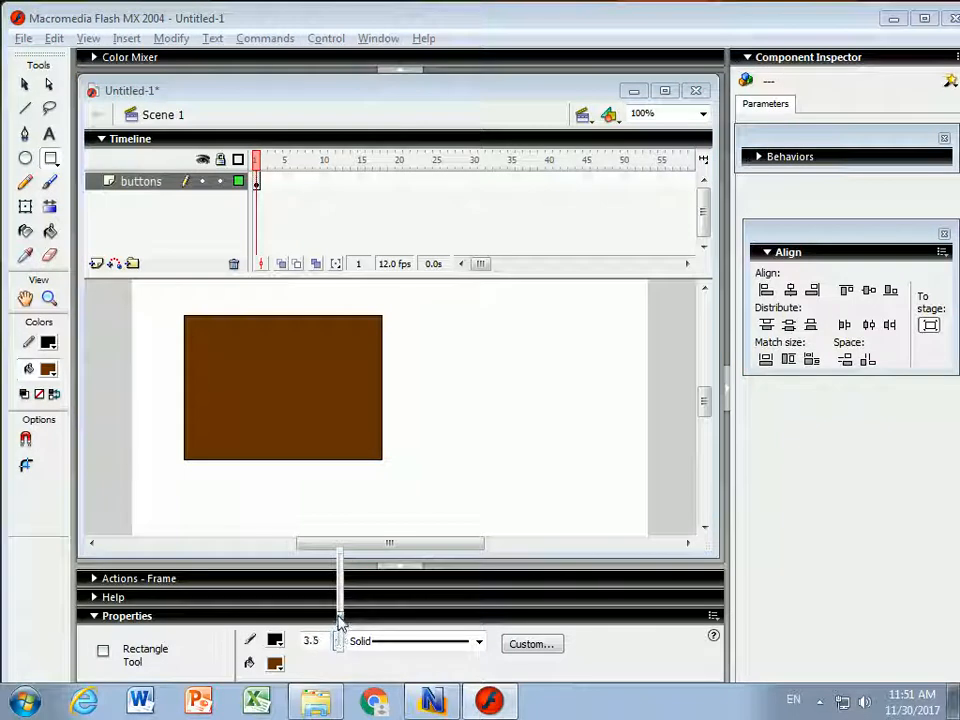
click(480, 642)
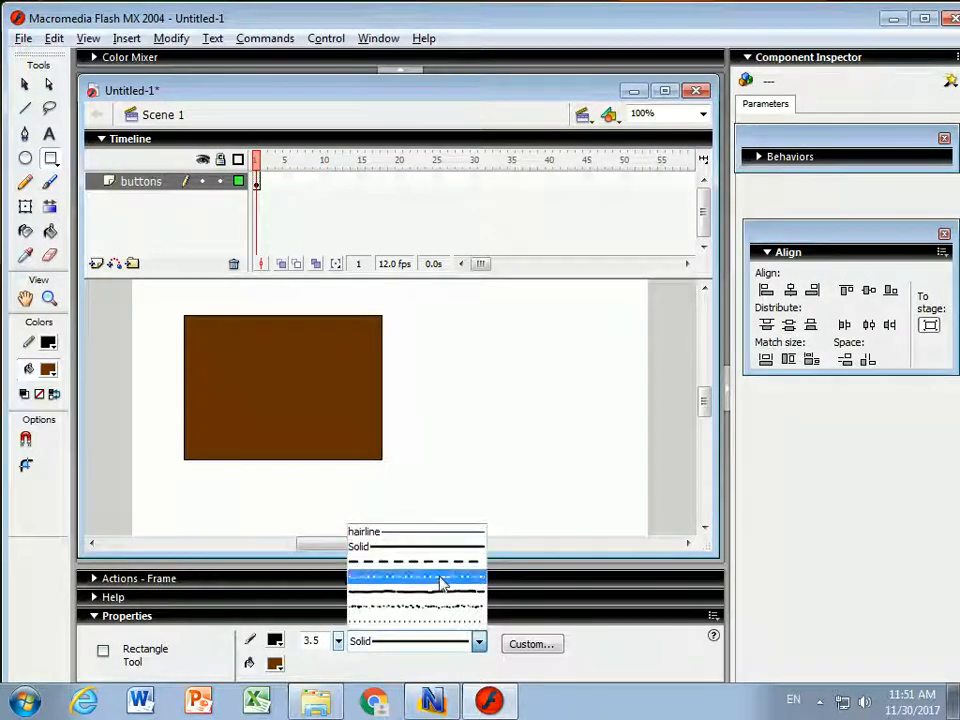
click(438, 598)
click(274, 666)
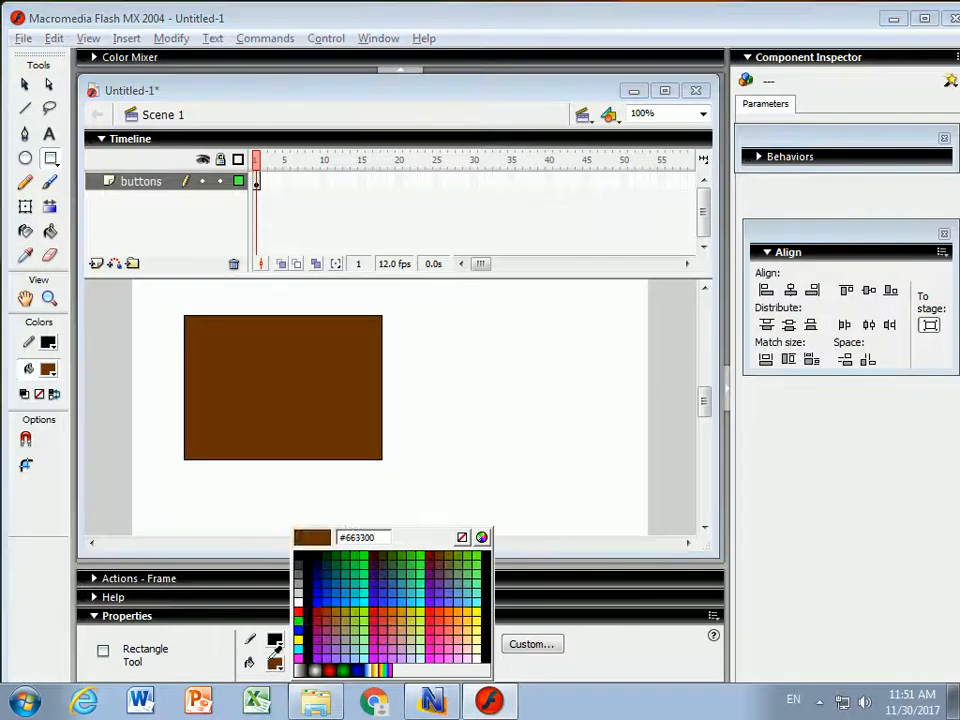
click(301, 623)
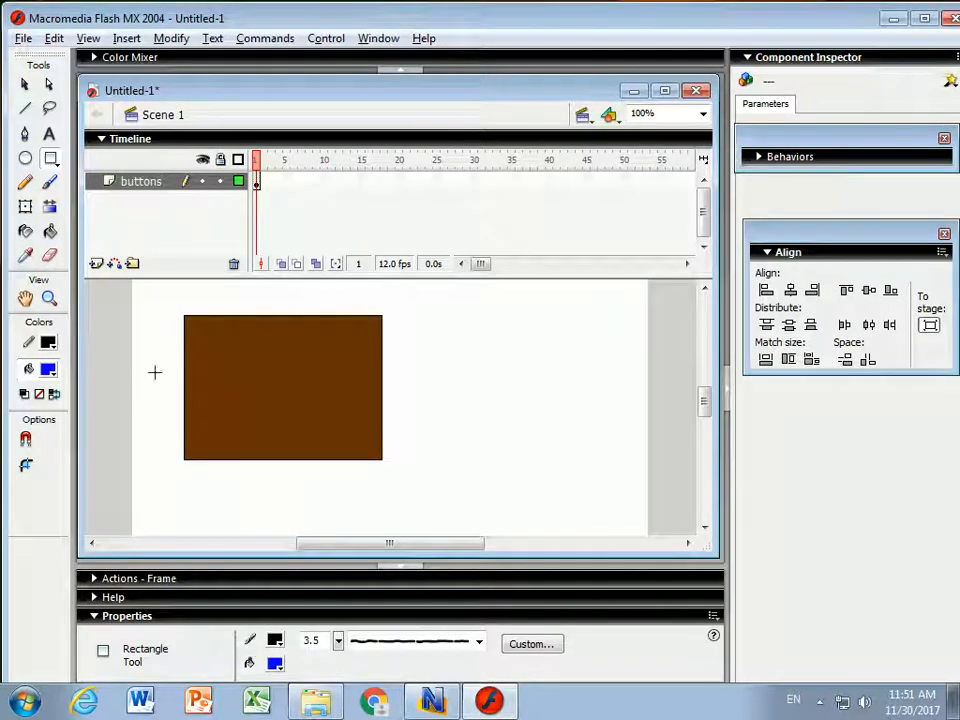
mouse_move(432, 308)
mouse_down()
mouse_move(604, 437)
mouse_move(616, 424)
mouse_up()
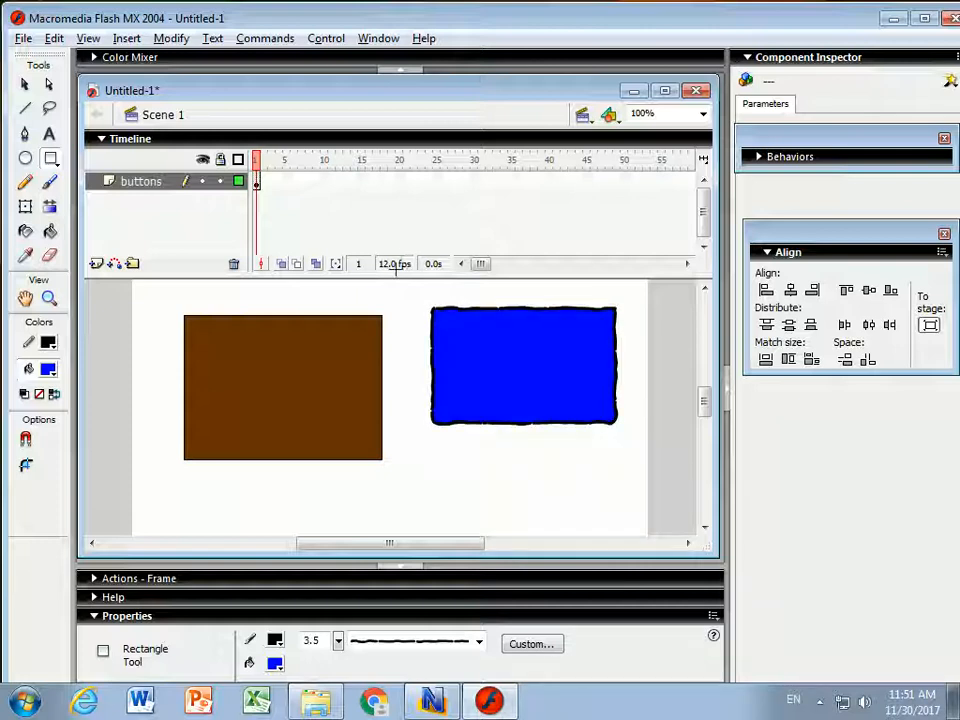
Delete the brown rectangle together with its outline.
click(25, 84)
drag(166, 300, 386, 480)
key(Delete)
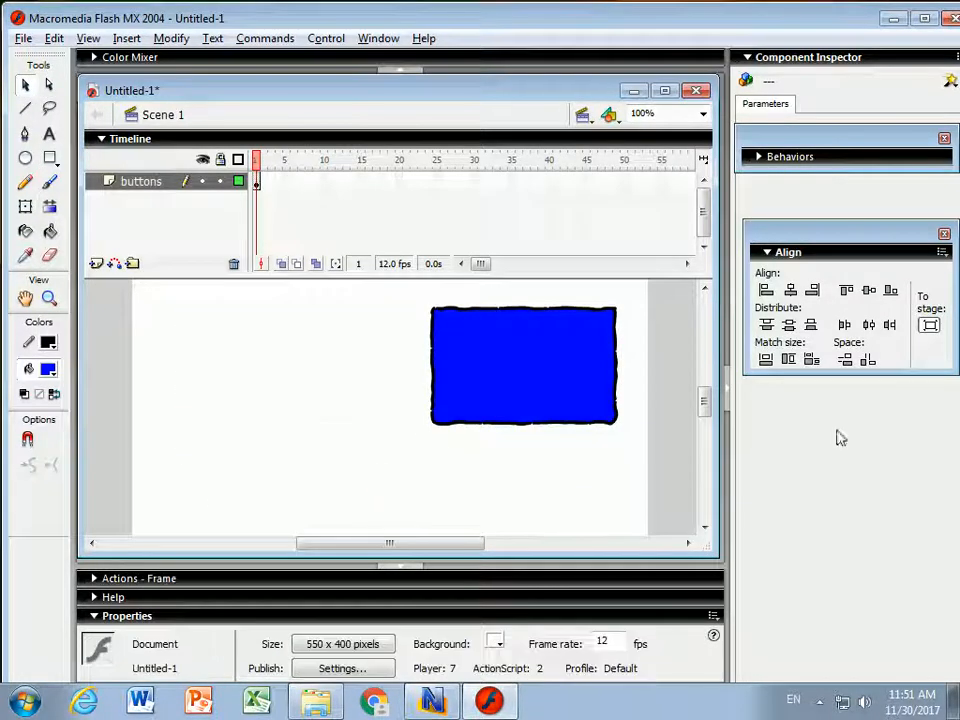
scroll(703, 396, up, 2)
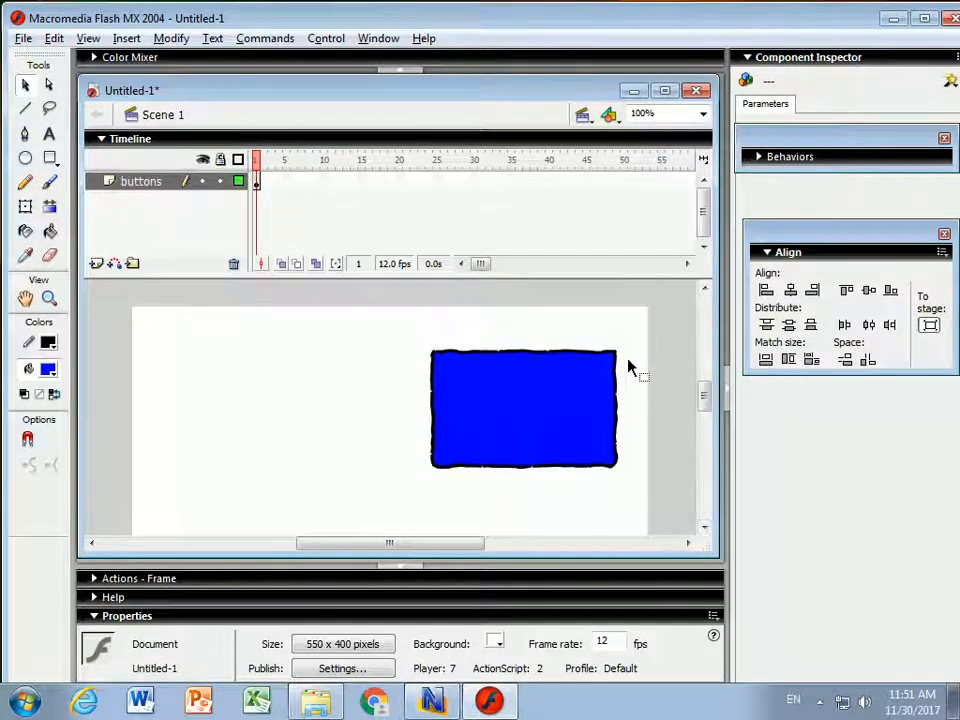
Add the text "Skier" inside the upper part of the blue rectangle and colour it white.
click(49, 133)
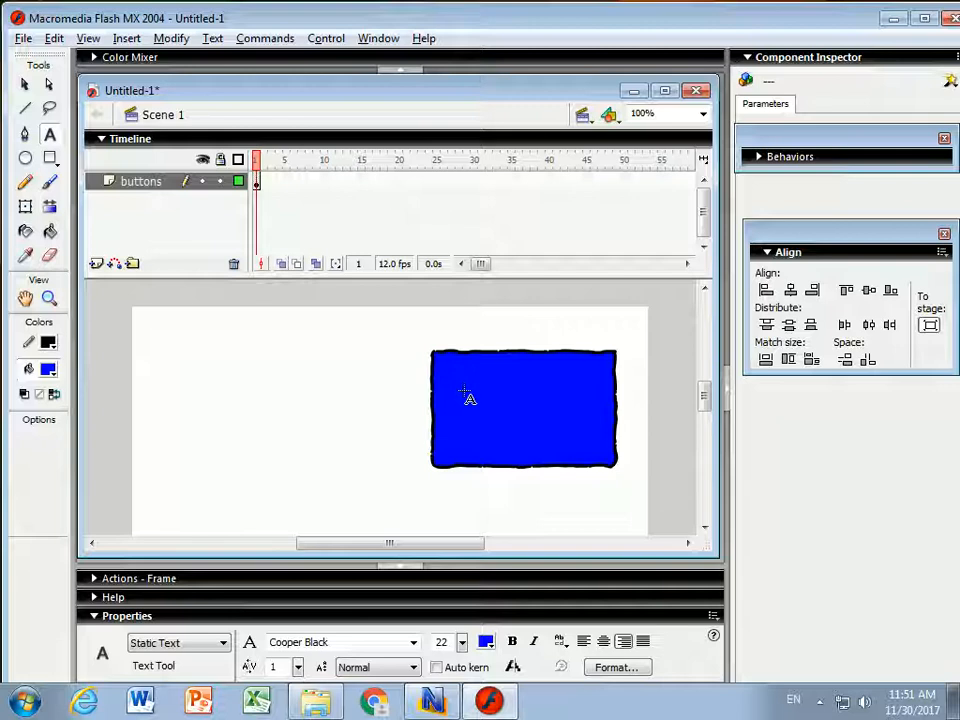
drag(500, 370, 602, 428)
text(Skier)
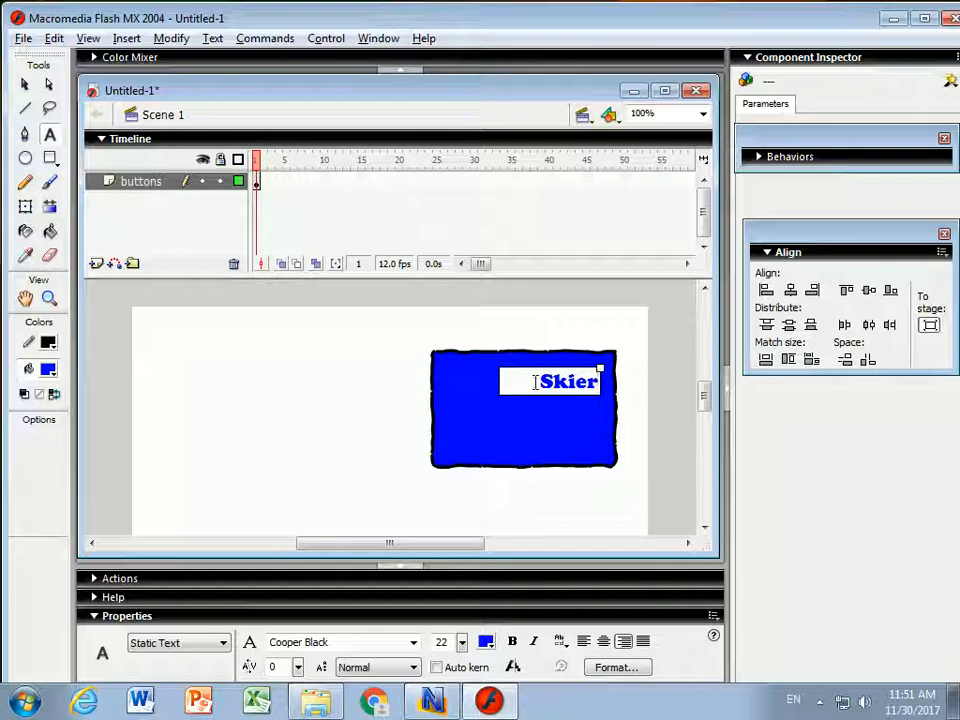
drag(536, 382, 598, 381)
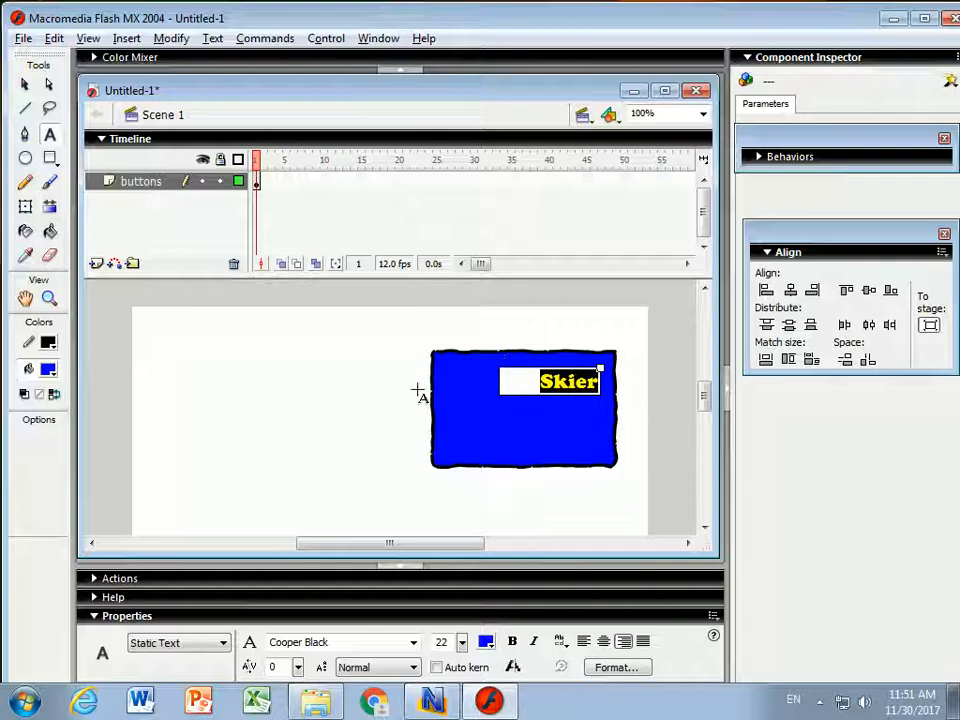
click(486, 641)
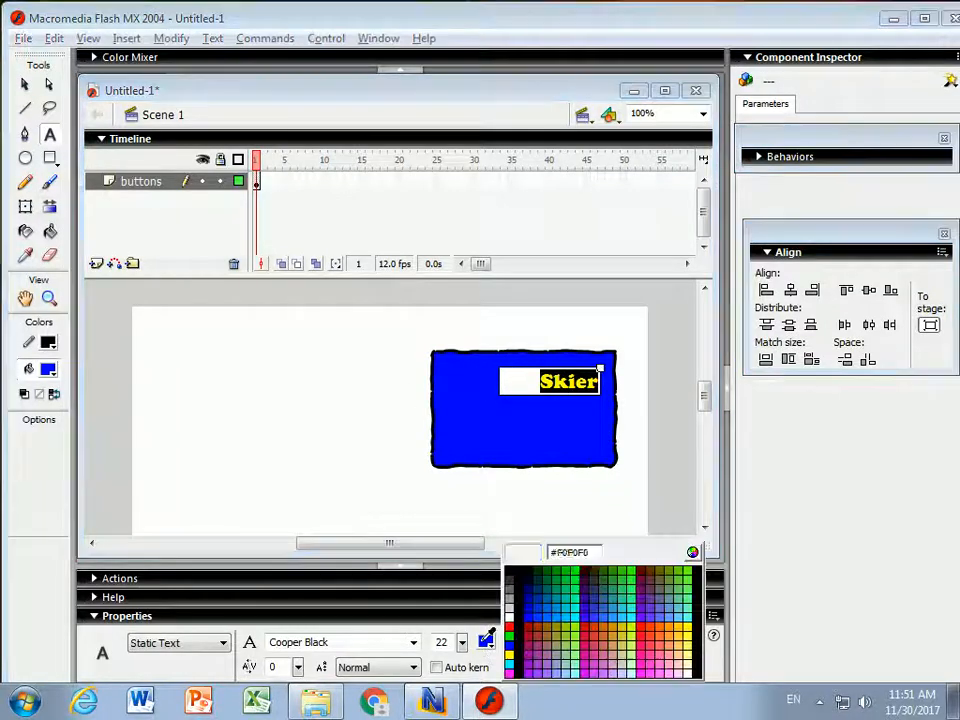
click(513, 608)
click(347, 431)
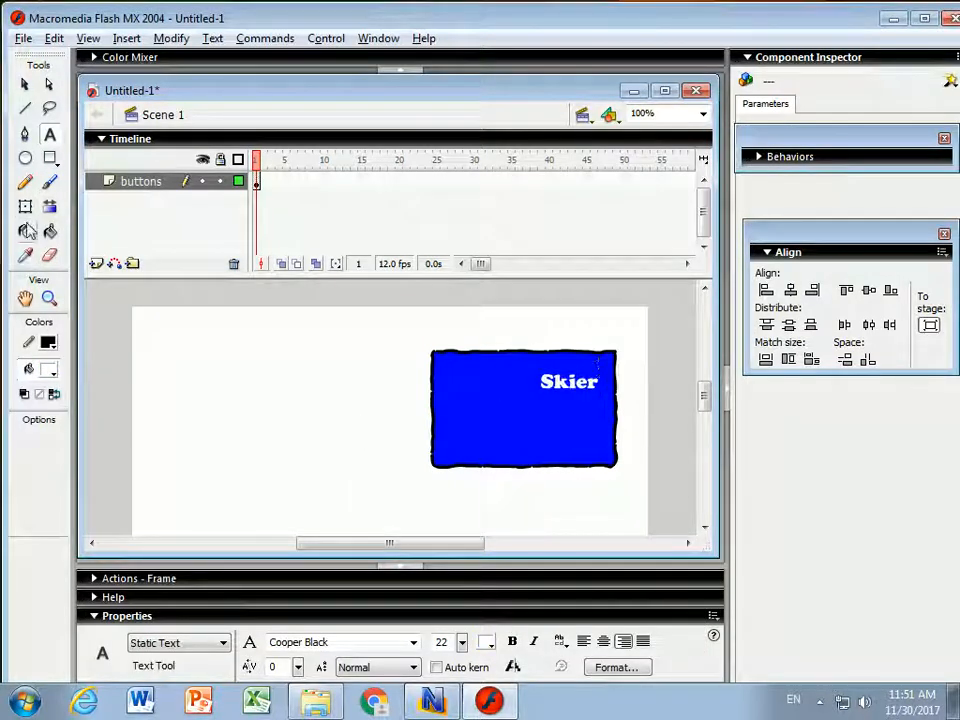
Convert the blue rectangle, its outline and the Skier text together into a Button symbol named btn_skier.
click(25, 84)
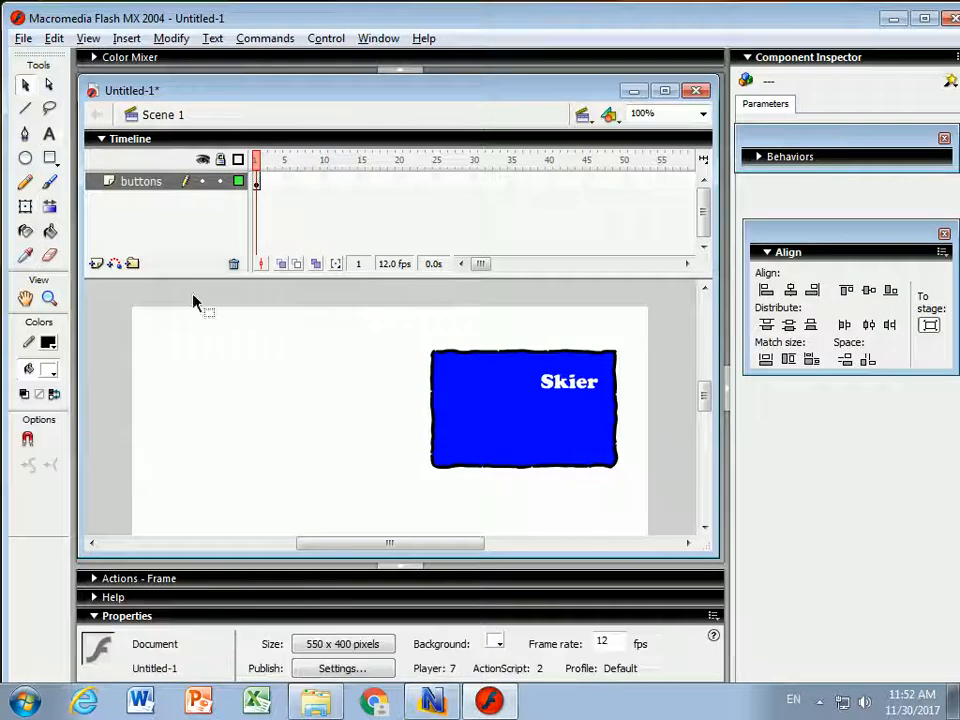
drag(418, 331, 630, 505)
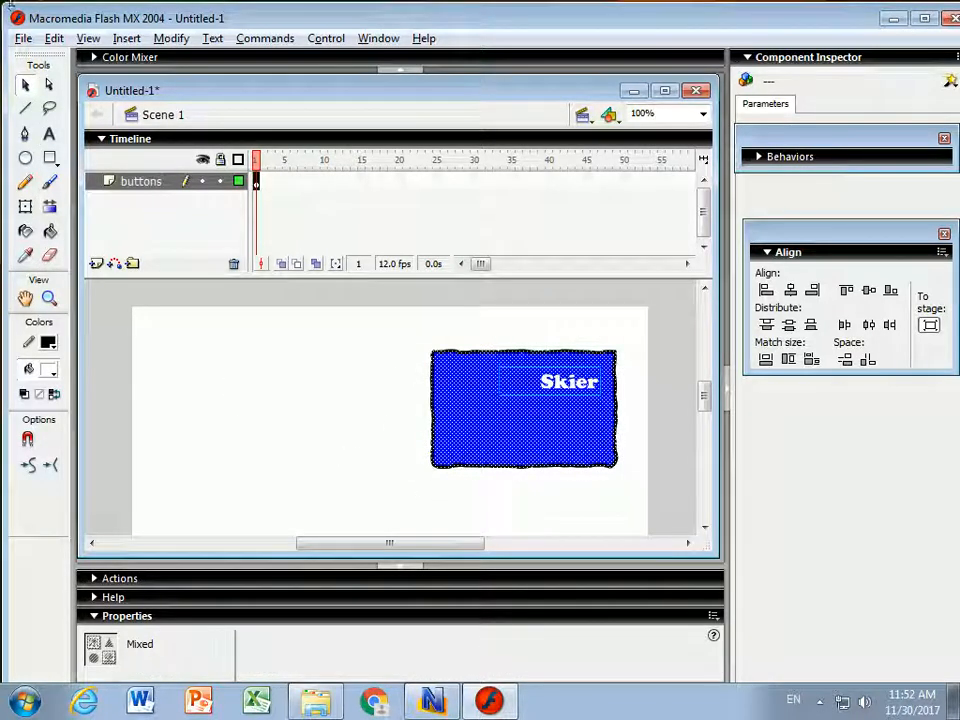
click(172, 38)
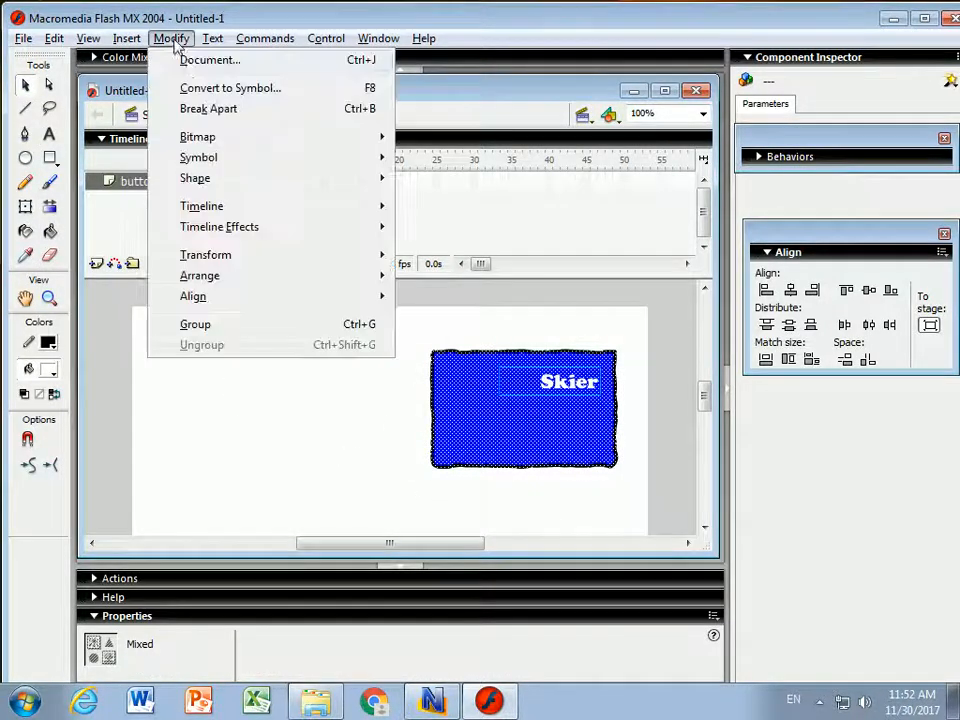
click(200, 90)
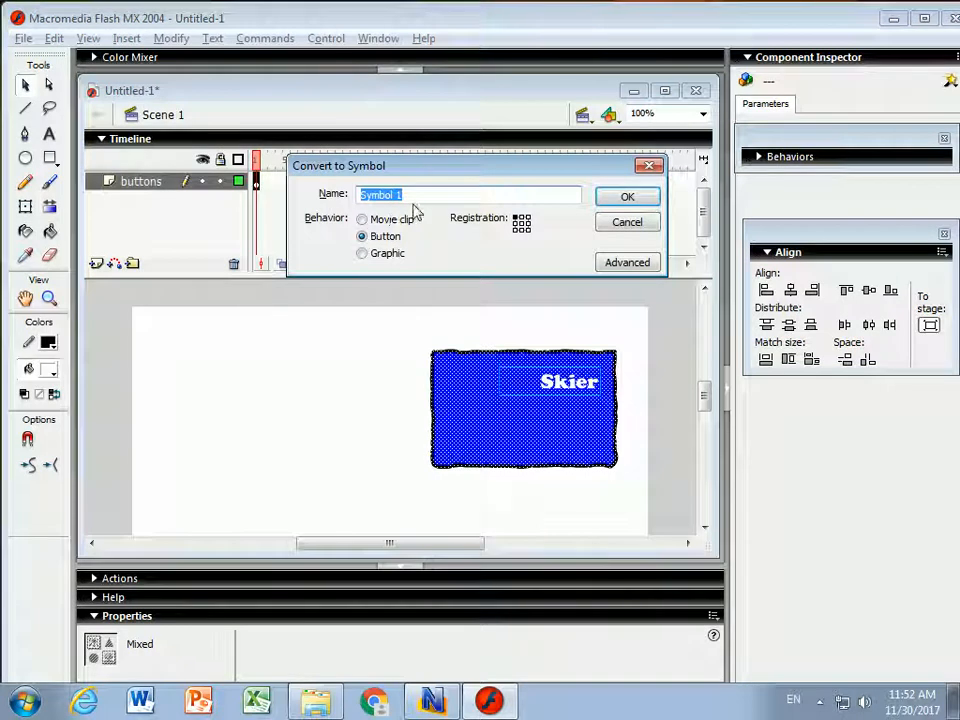
text(btn_skier)
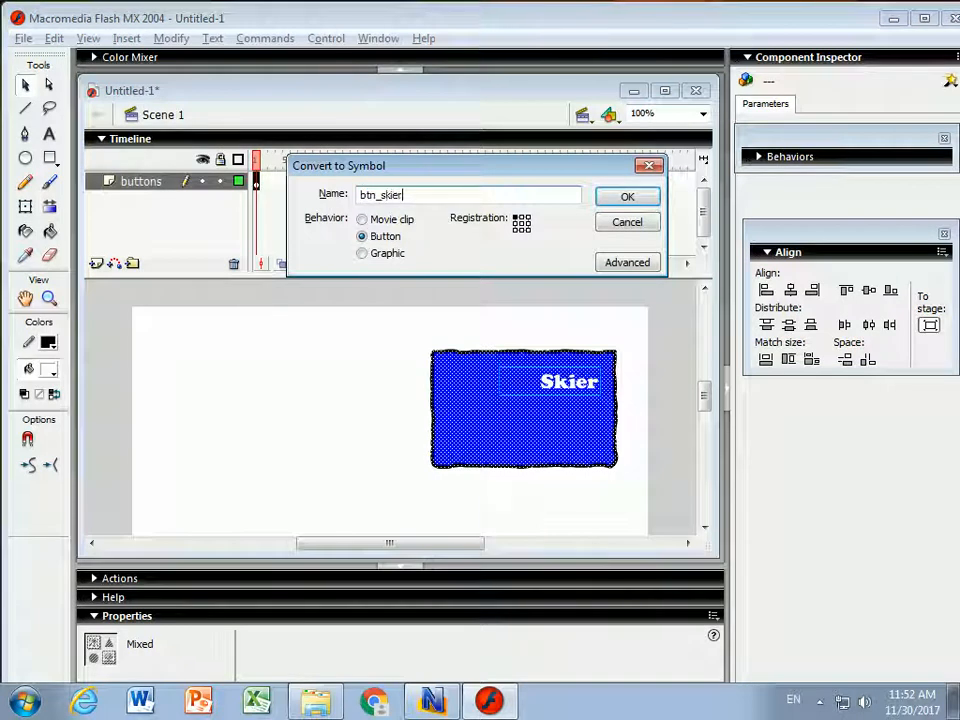
click(627, 196)
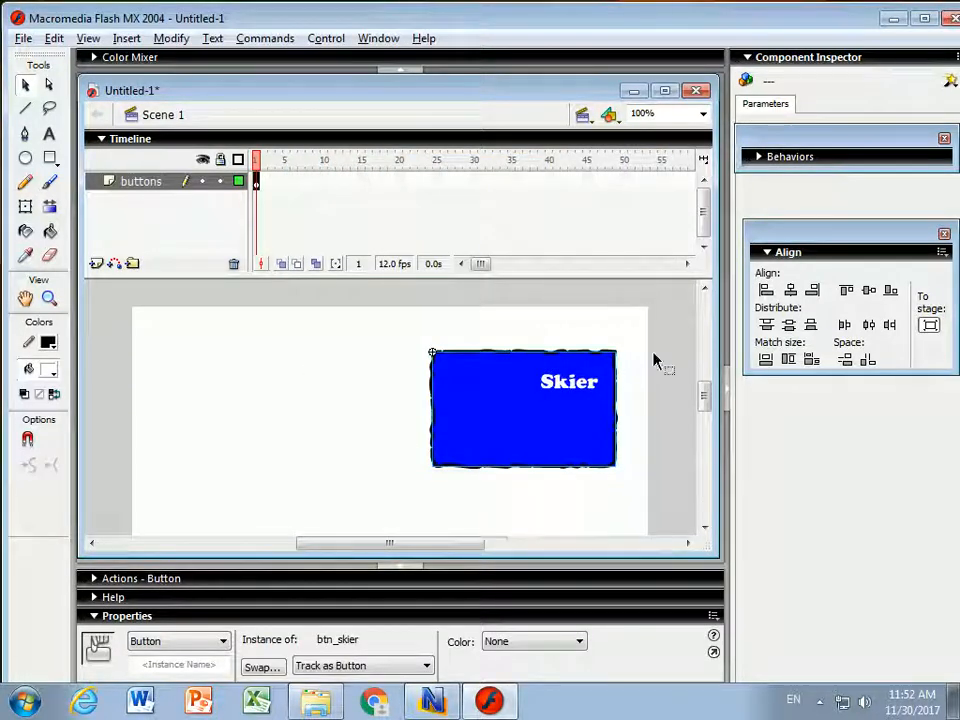
Show the Library docked above the Component Inspector, and close the floating Align and Behaviors panels.
click(378, 38)
click(410, 174)
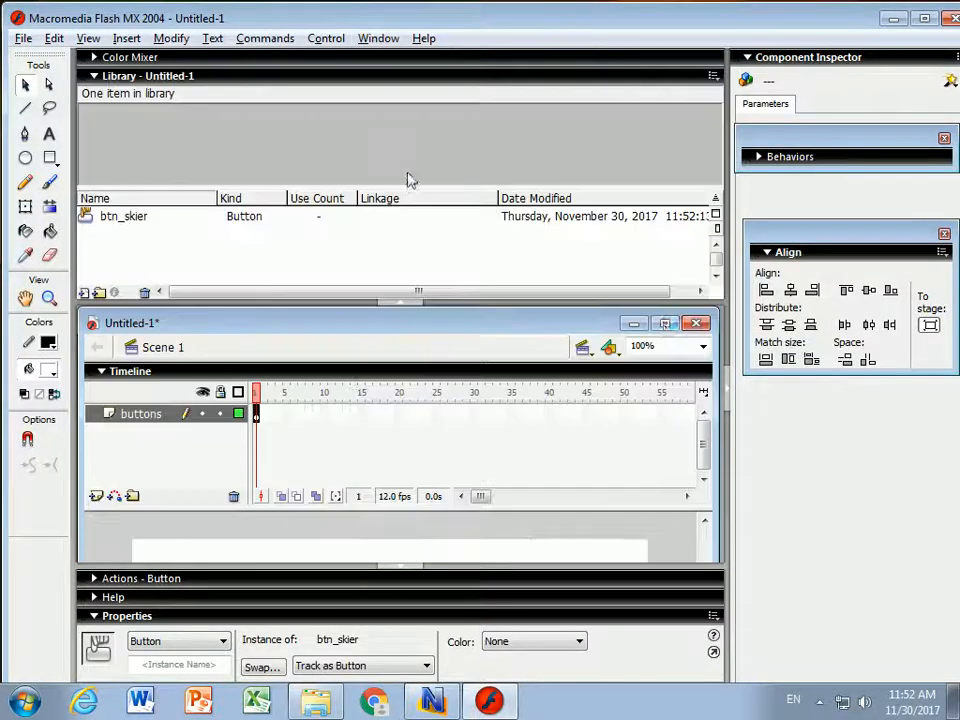
drag(81, 78, 739, 248)
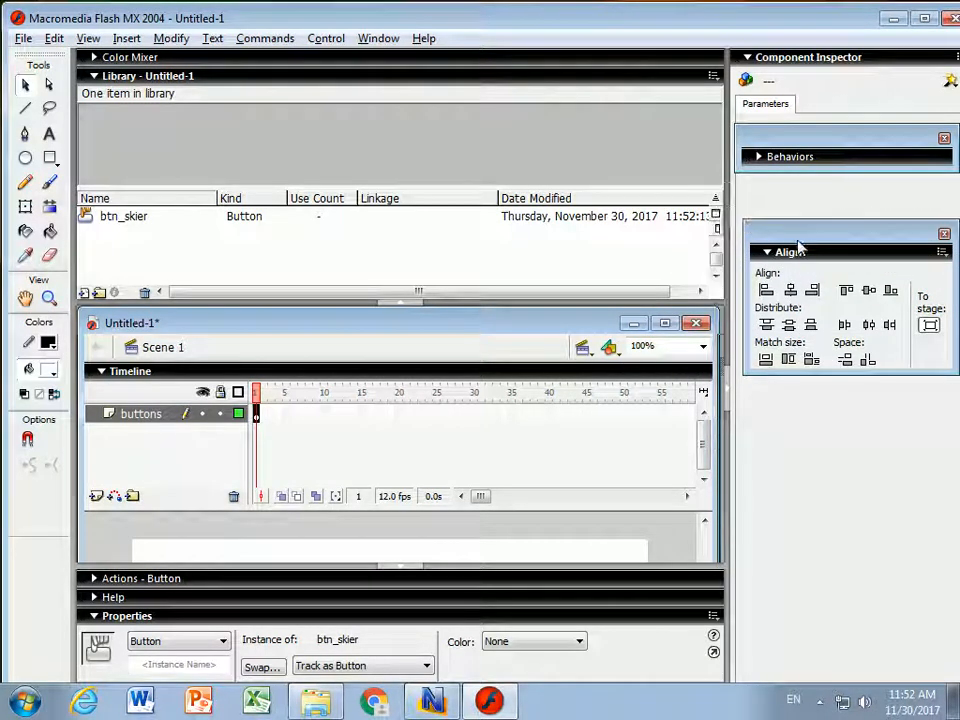
click(944, 234)
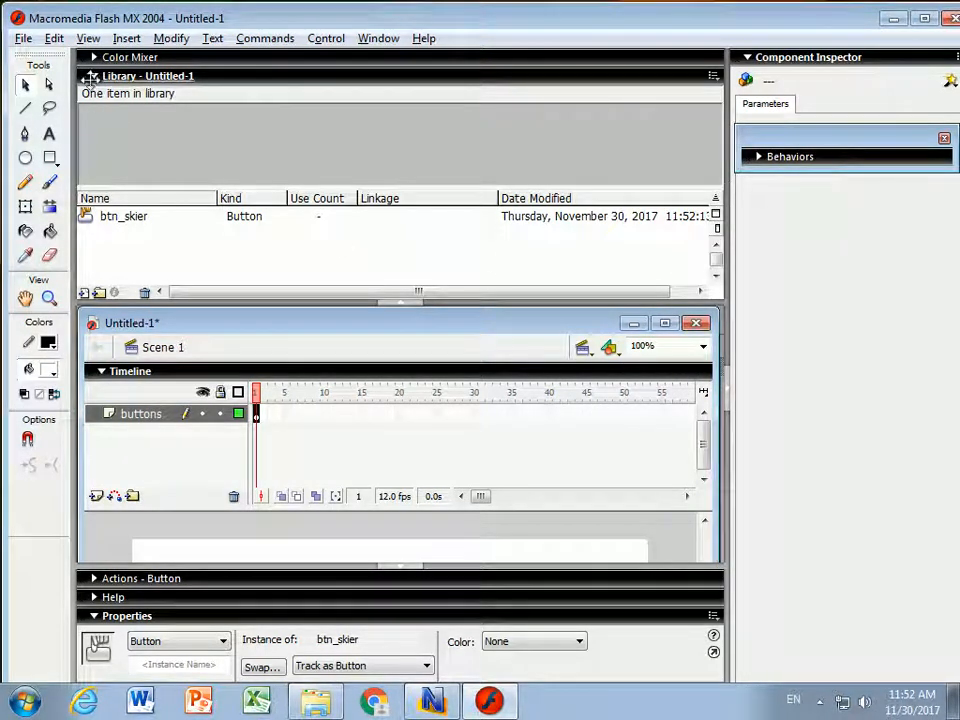
drag(80, 76, 750, 318)
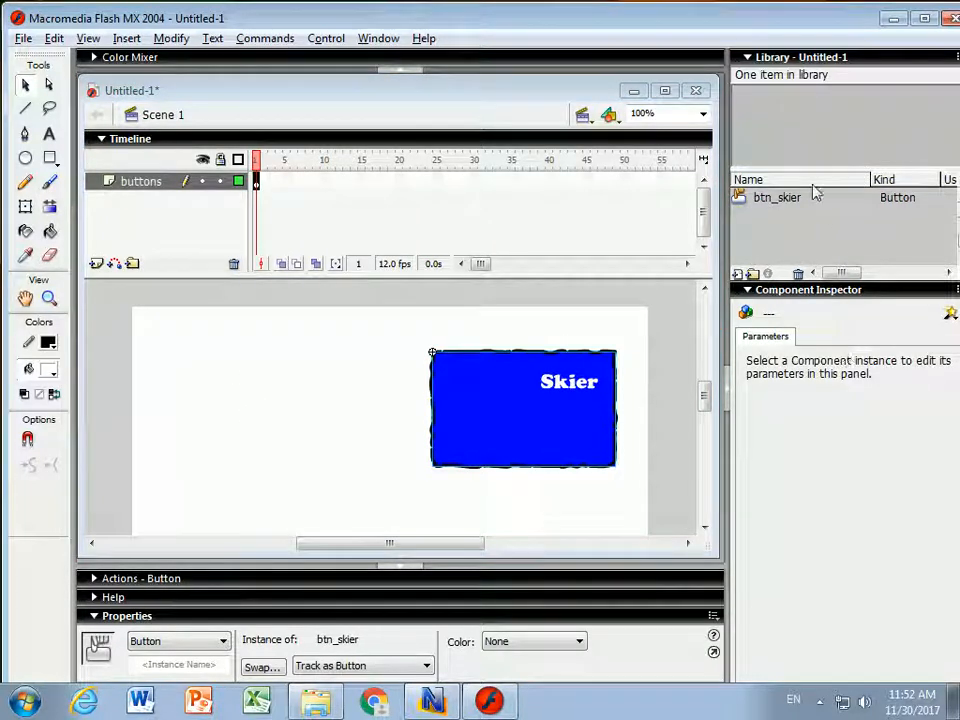
click(775, 200)
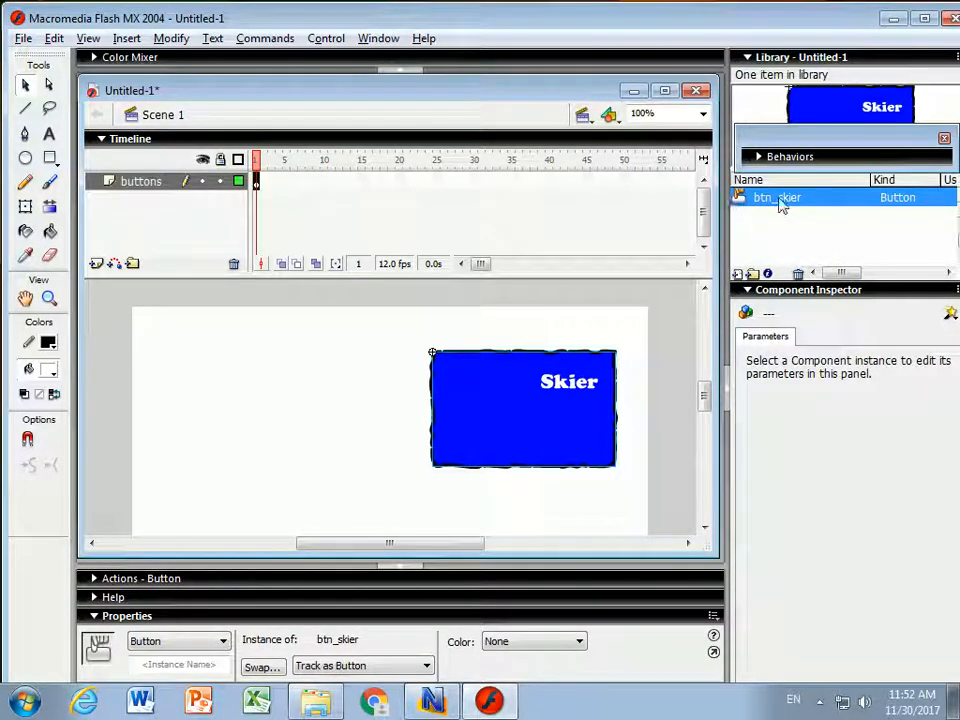
click(943, 139)
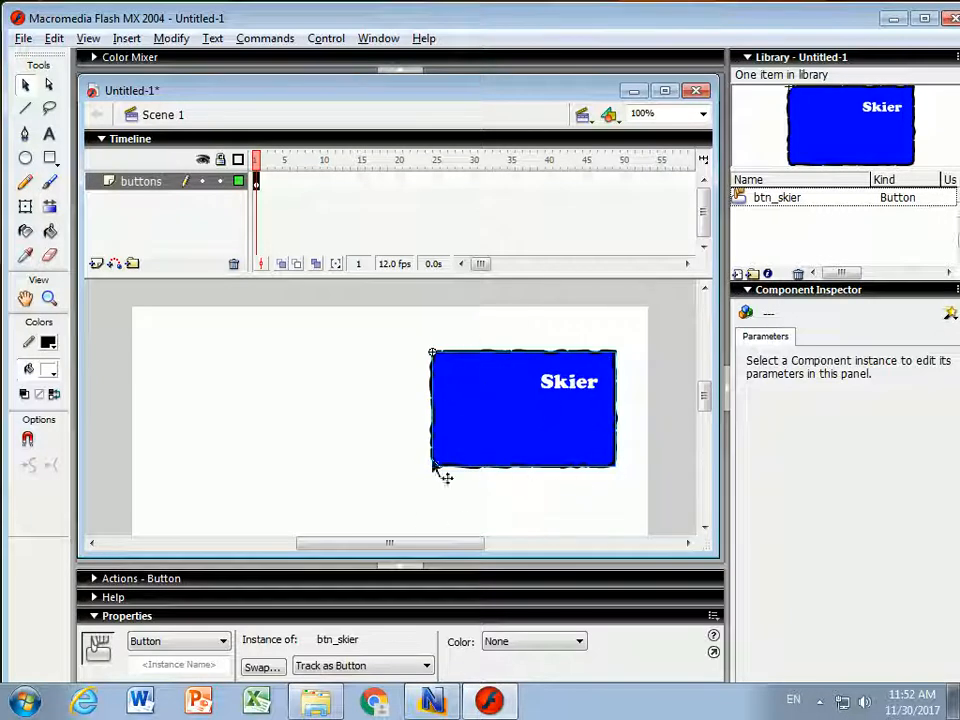
Open the Skier button on the stage for editing in place.
double_click(505, 405)
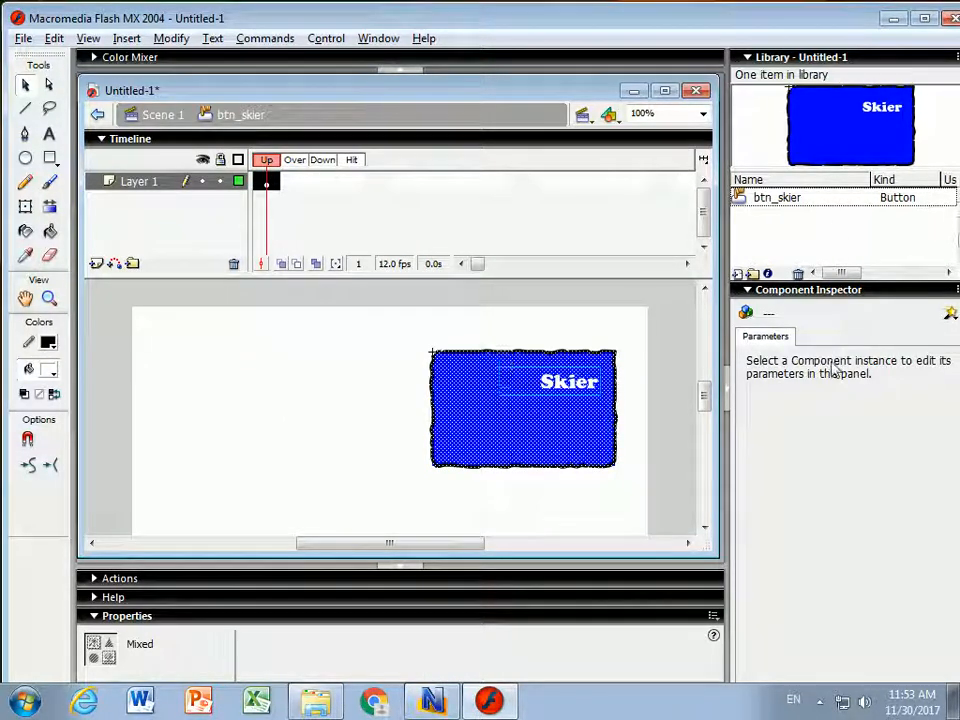
key(ctrl+2)
mouse_move(294, 84)
mouse_down()
mouse_move(262, 77)
mouse_move(189, 110)
mouse_move(270, 137)
mouse_move(275, 92)
mouse_up()
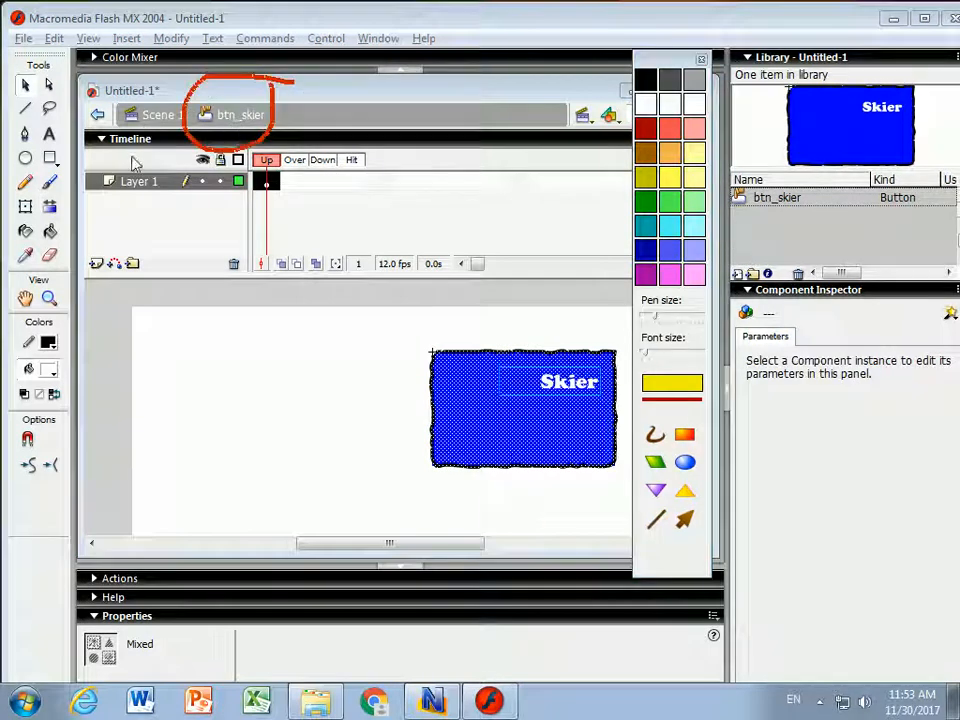
drag(148, 142, 168, 134)
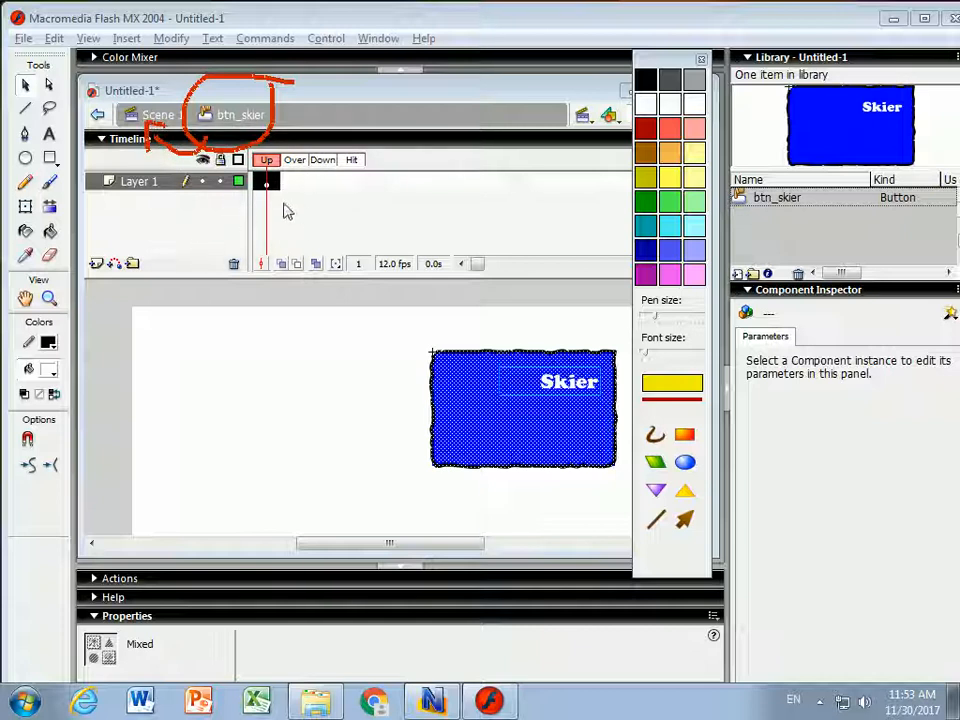
mouse_move(277, 213)
mouse_down()
mouse_move(286, 246)
mouse_move(275, 203)
mouse_move(303, 236)
mouse_move(300, 192)
mouse_move(292, 207)
mouse_move(325, 210)
mouse_up()
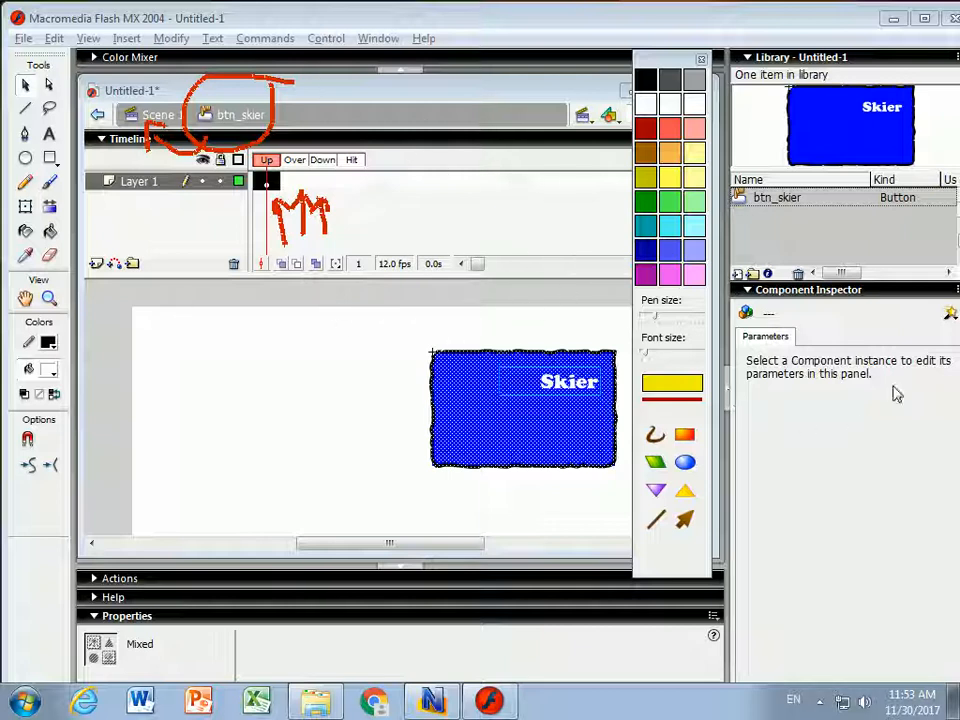
key(Escape)
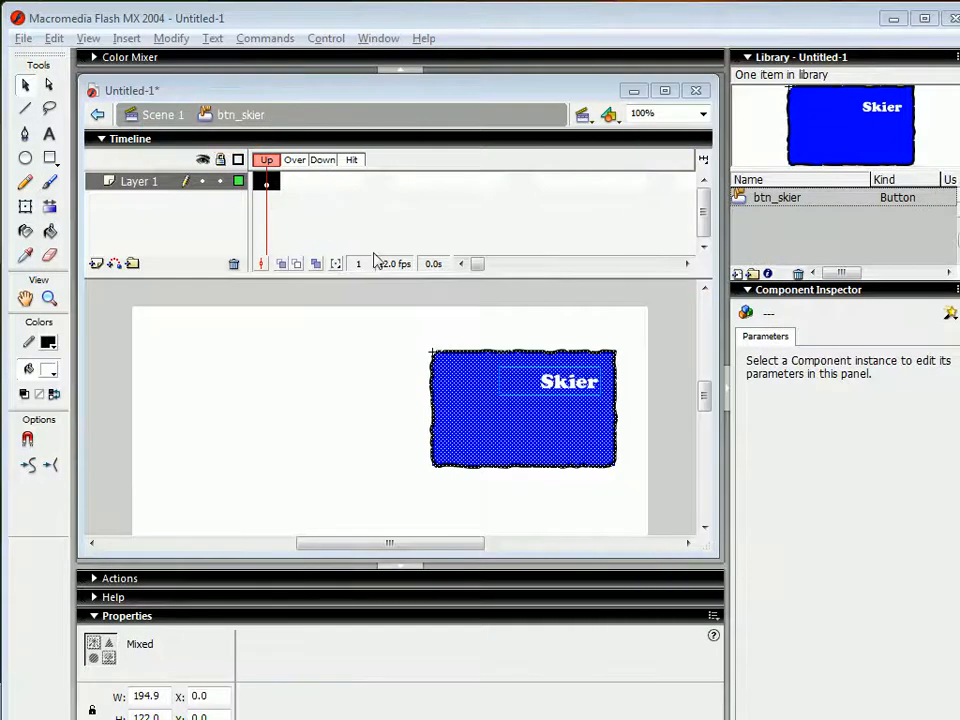
Insert a keyframe for the button's Over state and colour its Skier text yellow.
click(266, 183)
key(F6)
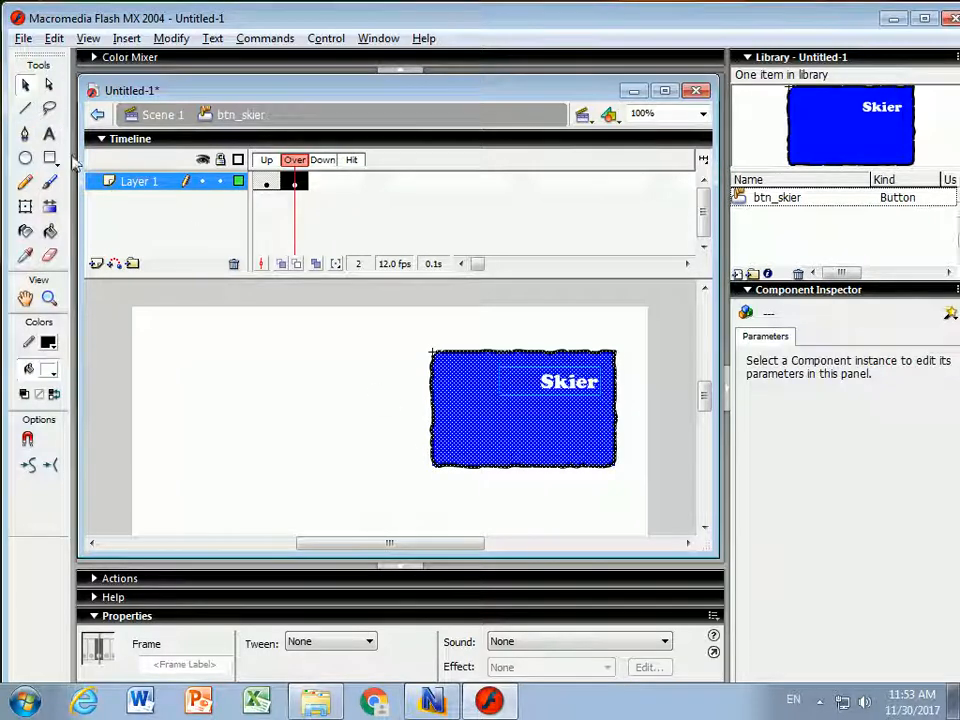
click(49, 134)
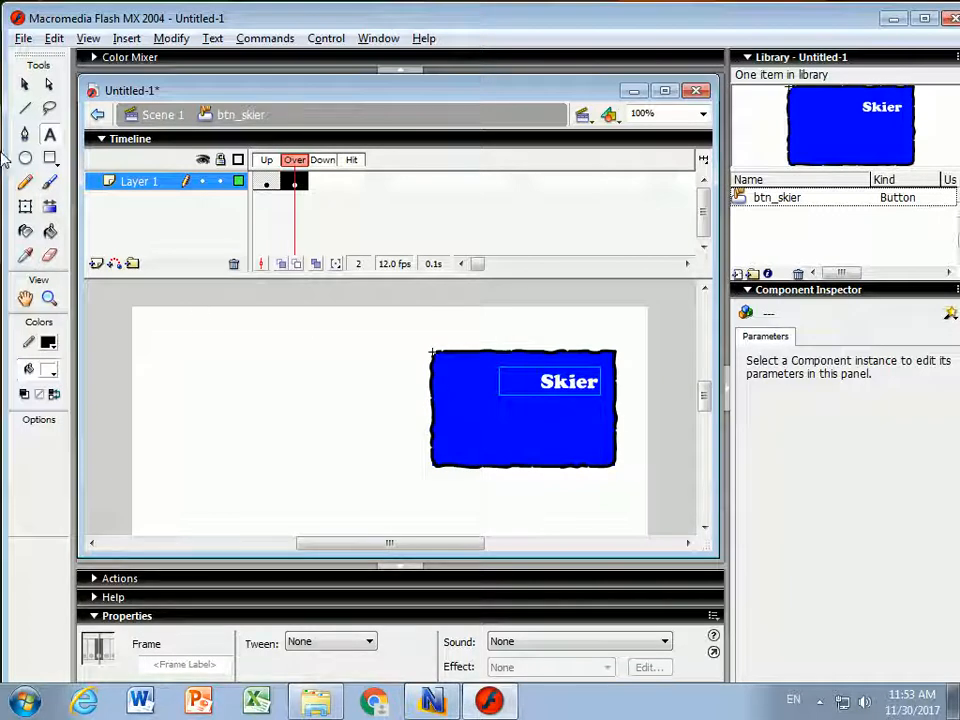
drag(600, 383, 529, 416)
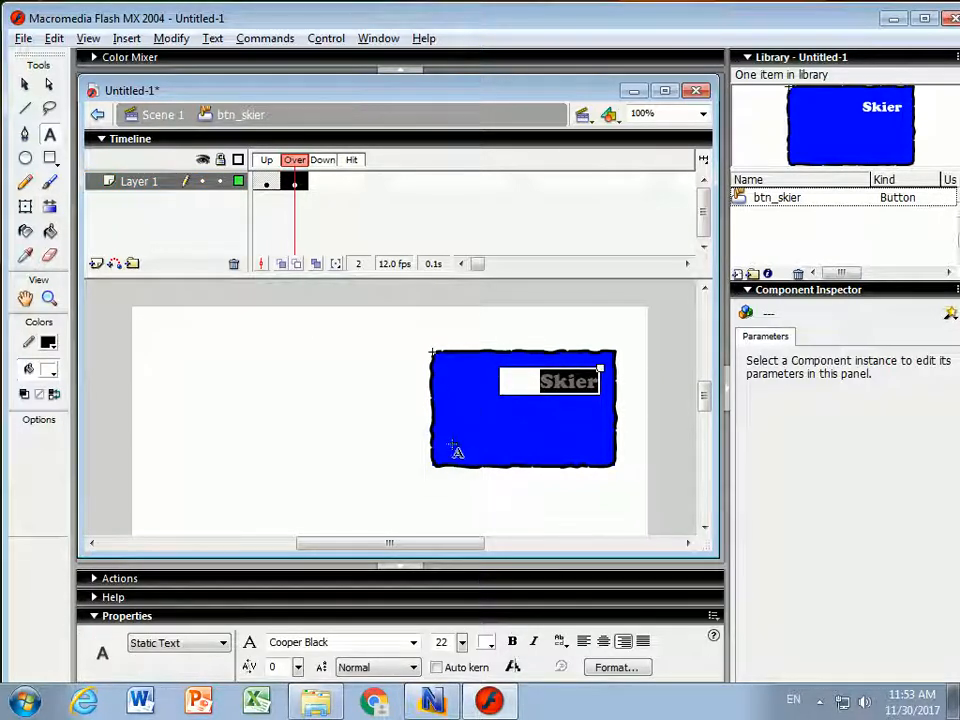
click(486, 643)
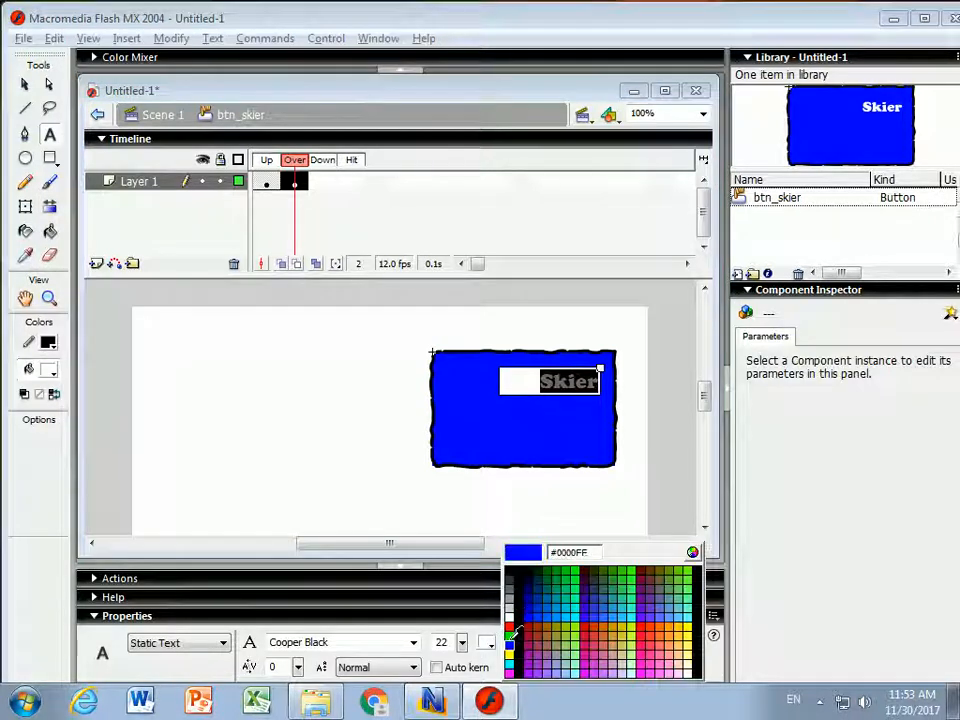
click(512, 648)
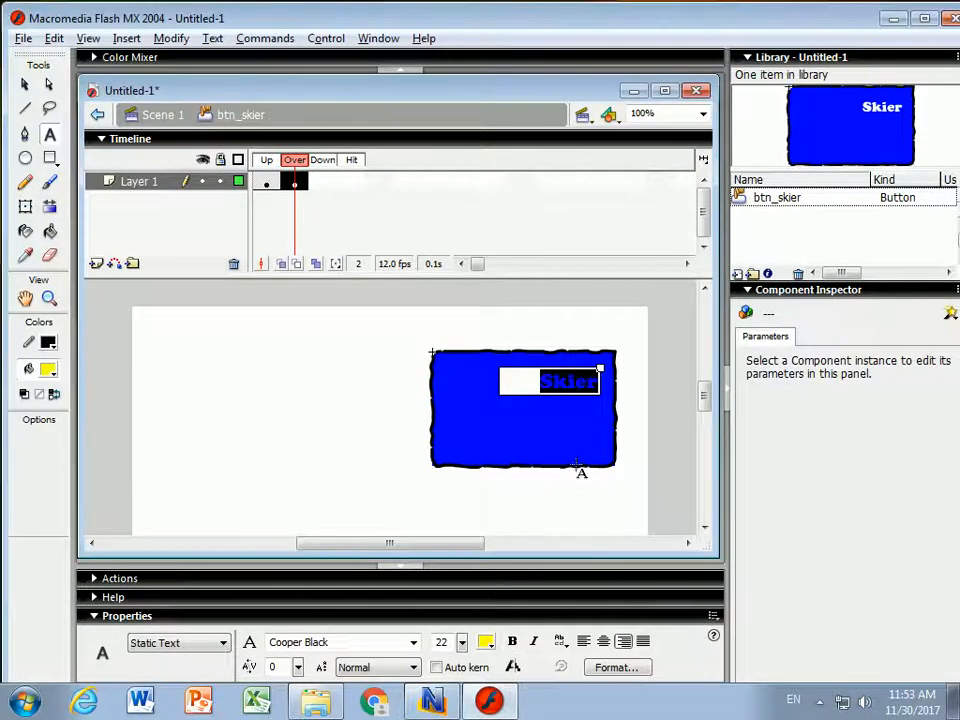
Change the rectangle's fill in the Over state to a lighter blue.
click(25, 85)
click(499, 413)
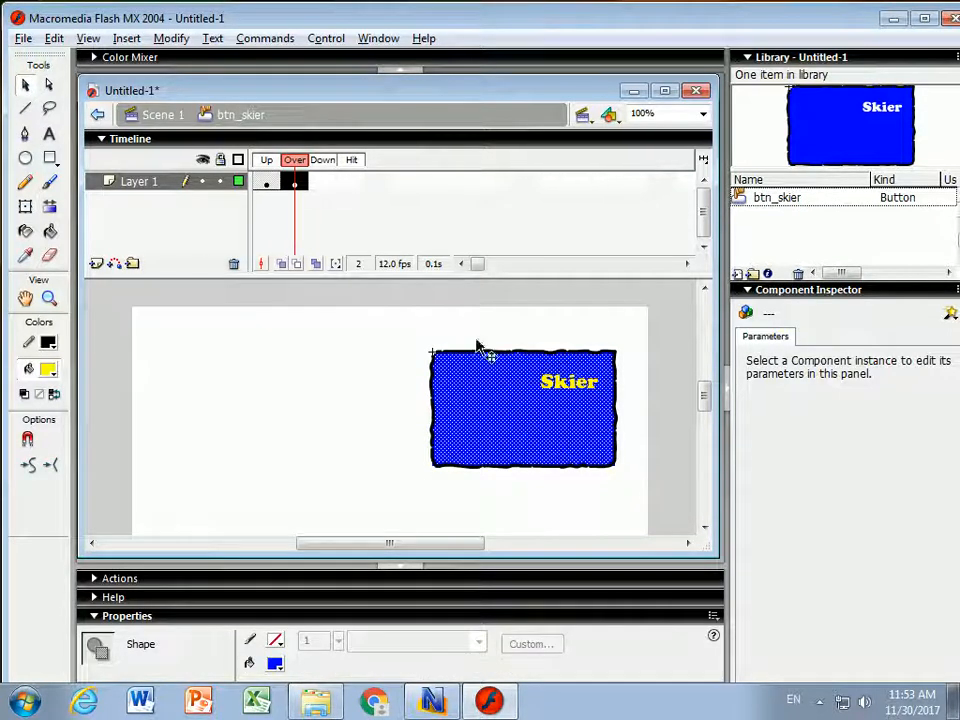
click(275, 663)
click(347, 601)
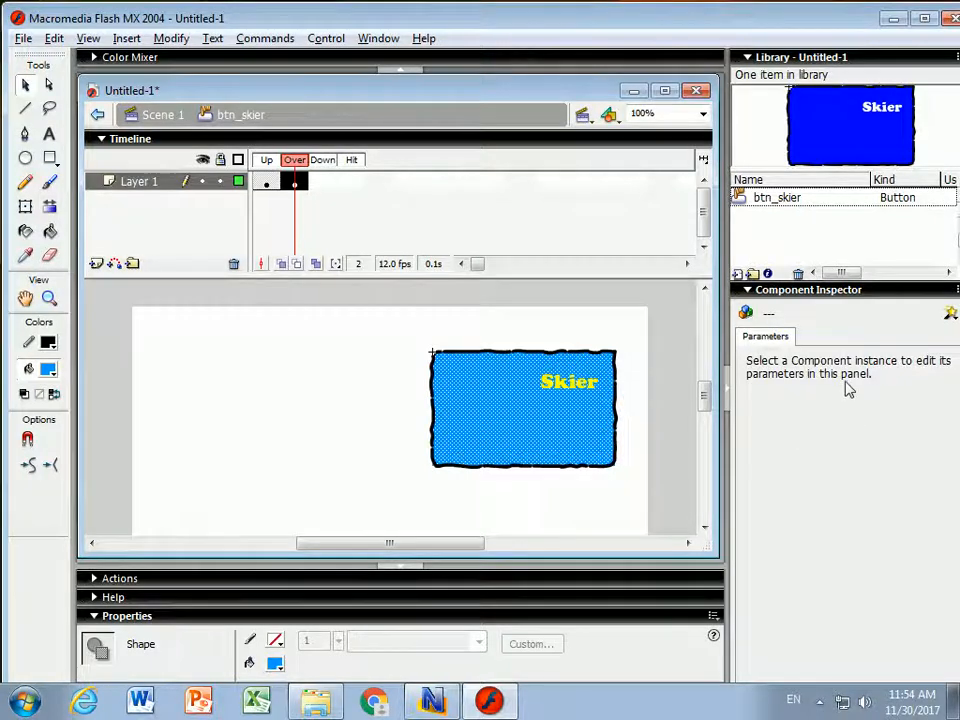
key(ctrl+shift+d)
click(679, 133)
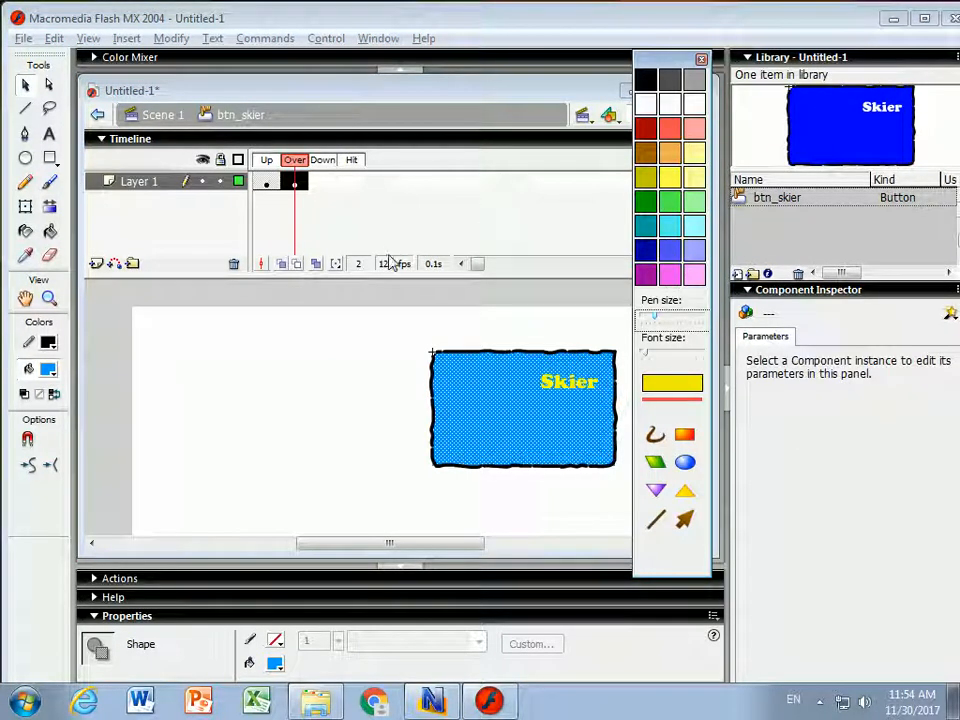
drag(420, 220, 398, 293)
mouse_move(386, 238)
mouse_down()
mouse_move(428, 232)
mouse_move(434, 274)
mouse_up()
mouse_move(370, 210)
mouse_down()
mouse_move(379, 313)
mouse_move(512, 308)
mouse_move(479, 211)
mouse_move(368, 207)
mouse_up()
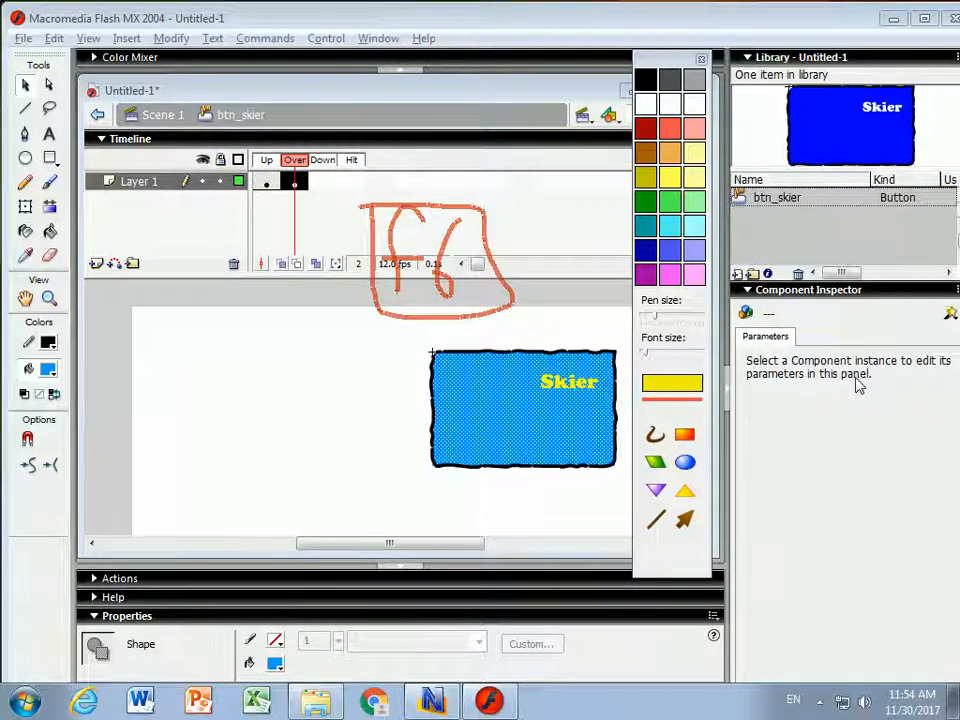
key(Escape)
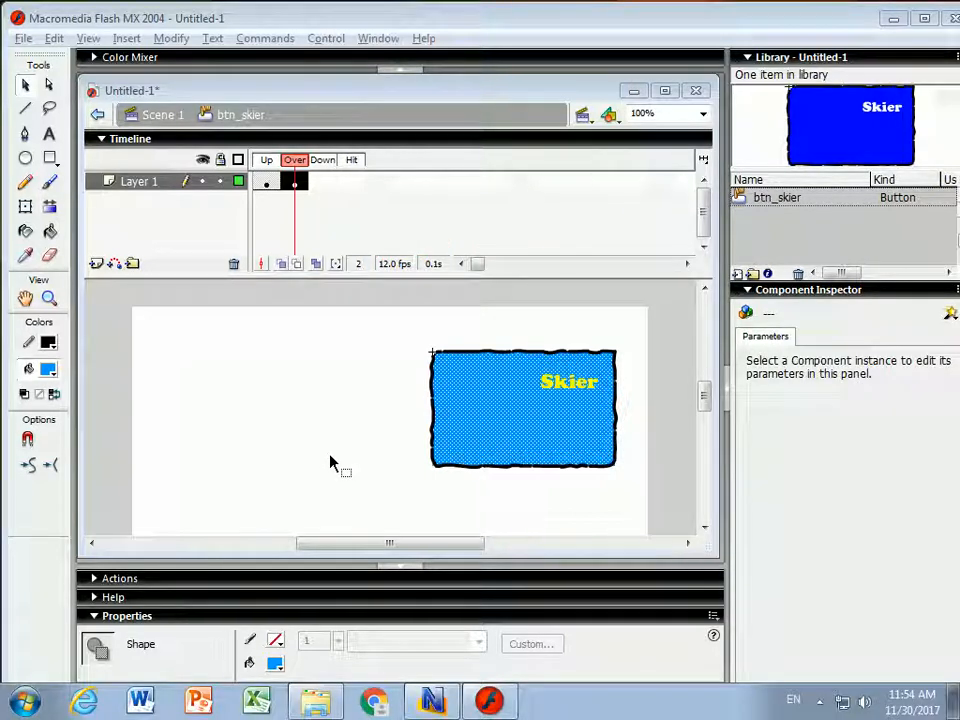
Insert a keyframe for the Down state with the artwork shifted slightly down and to the right, and return to Scene 1.
key(F6)
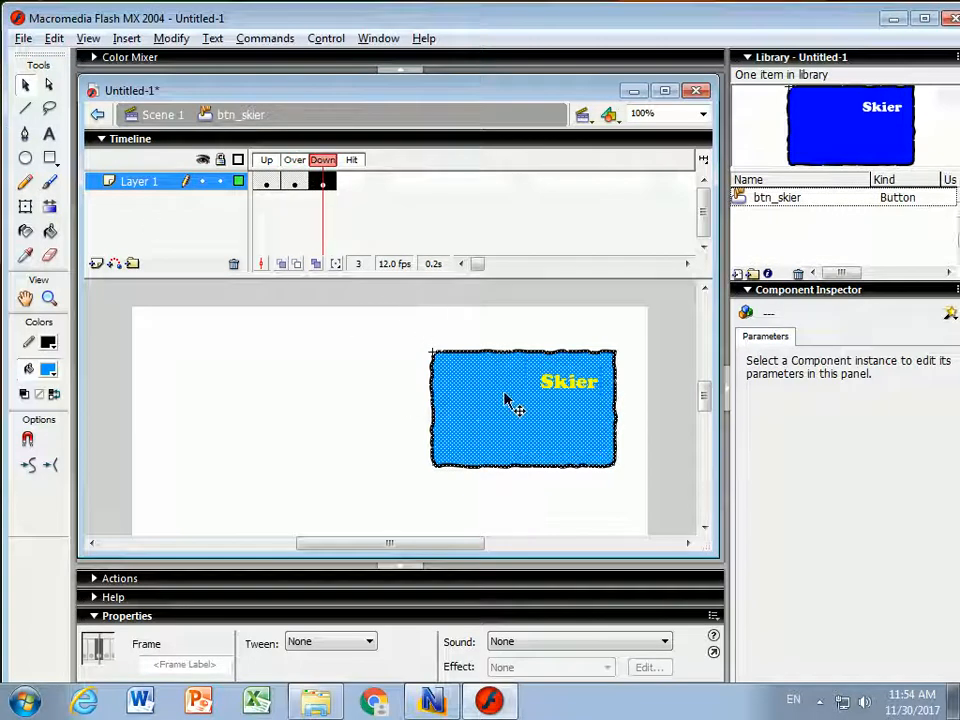
click(478, 416)
drag(480, 420, 491, 428)
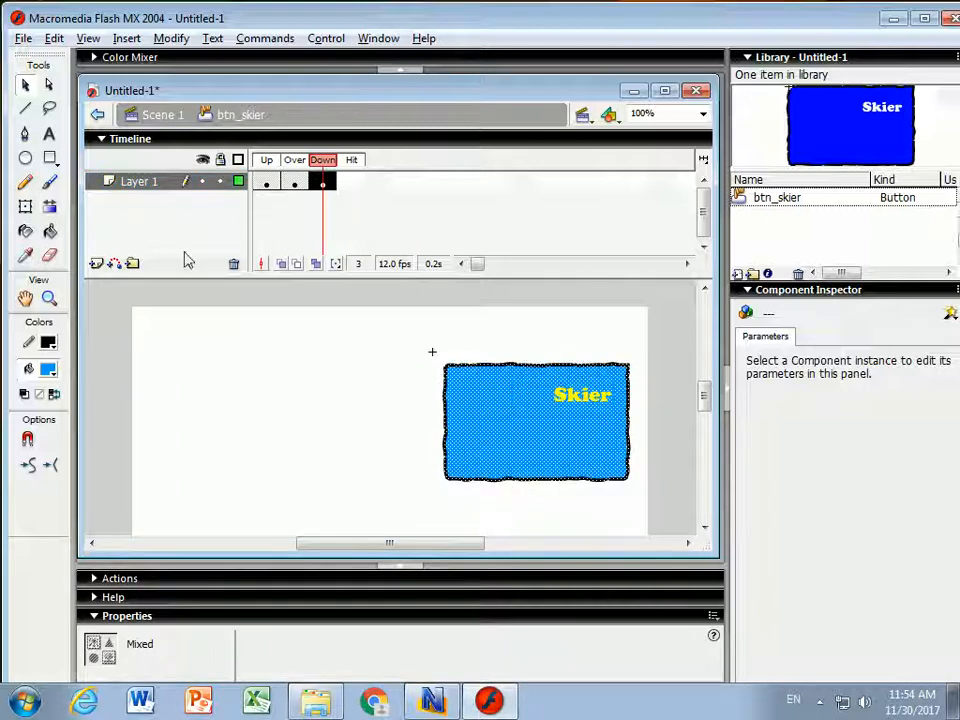
click(152, 114)
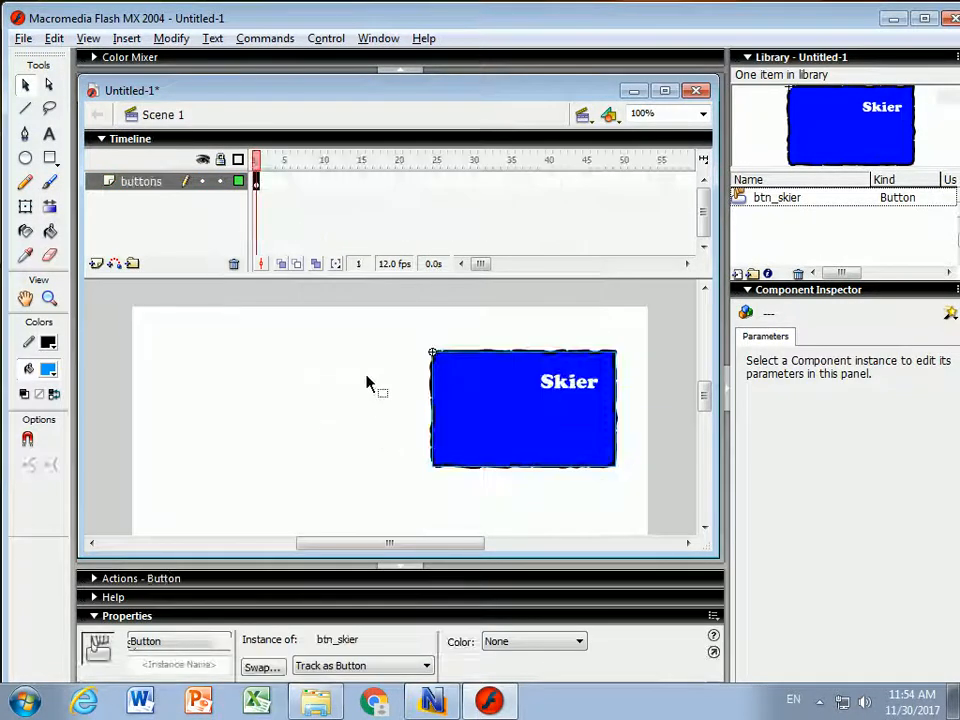
Test the movie, try the Skier button's Over and Down states, and close the preview.
click(324, 38)
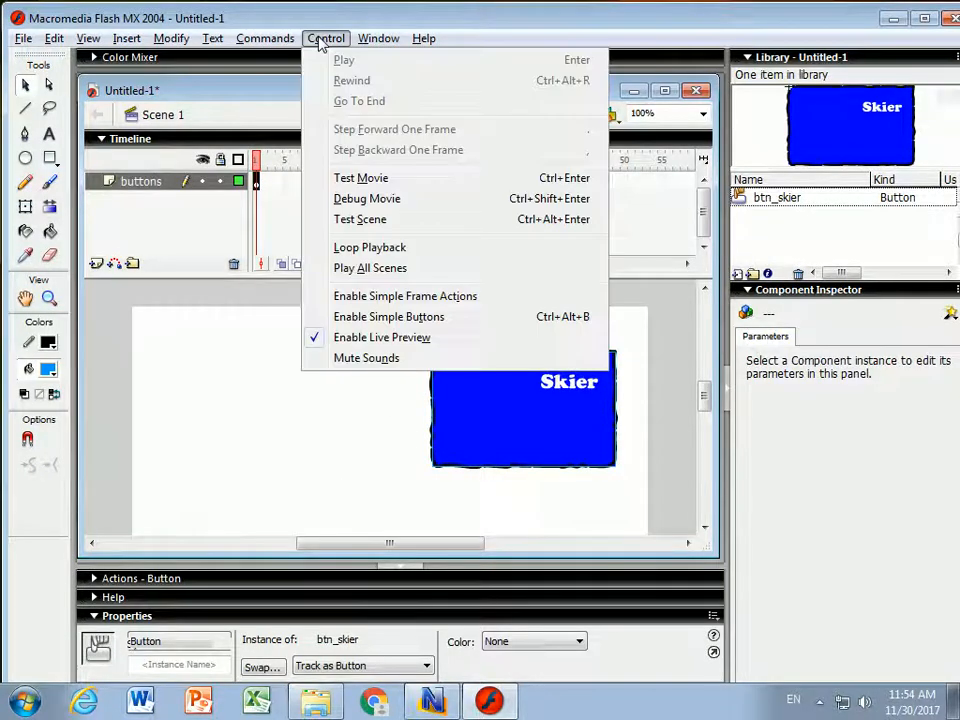
click(360, 178)
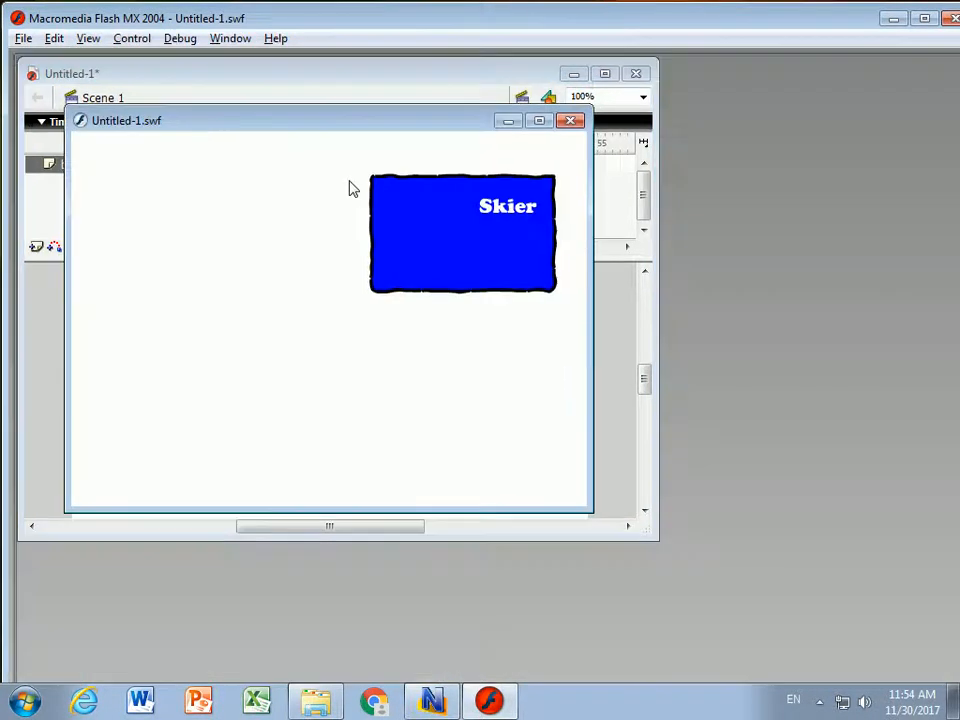
click(461, 266)
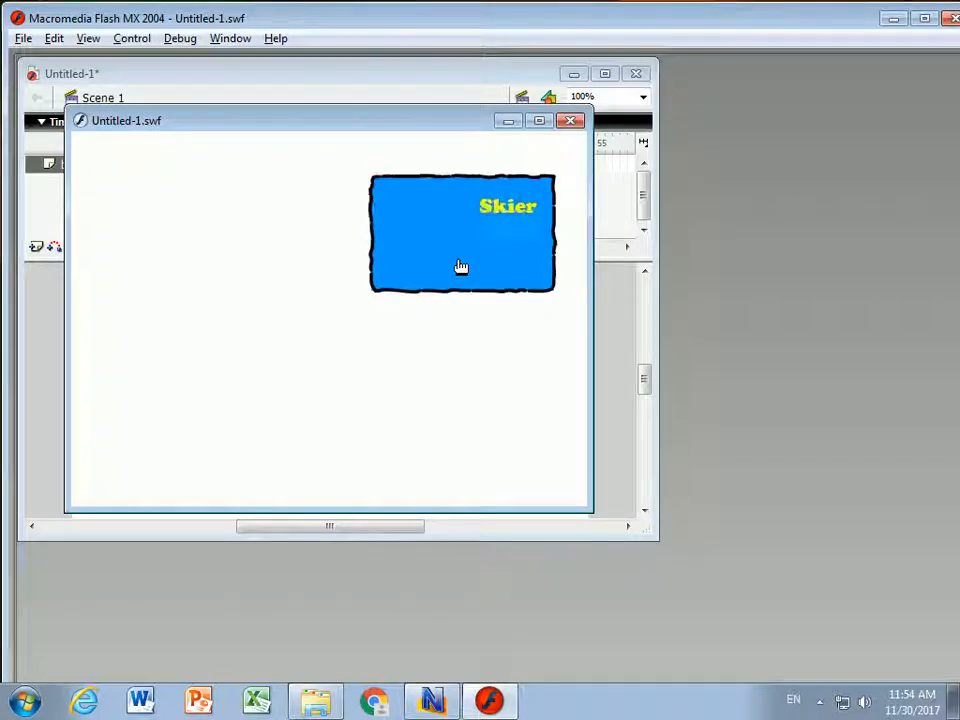
click(450, 276)
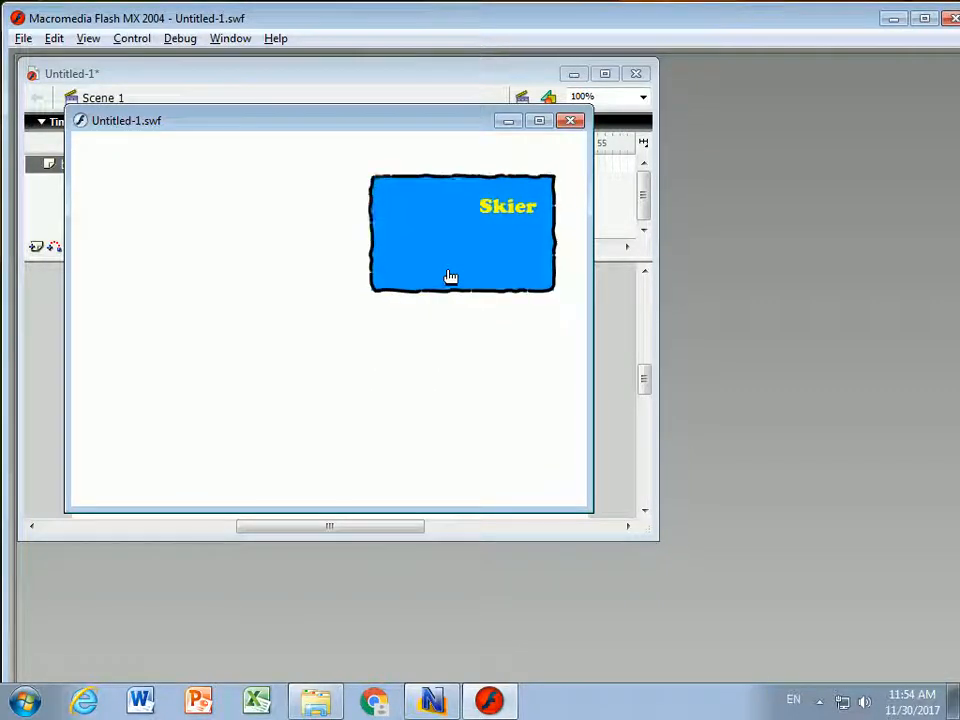
click(571, 120)
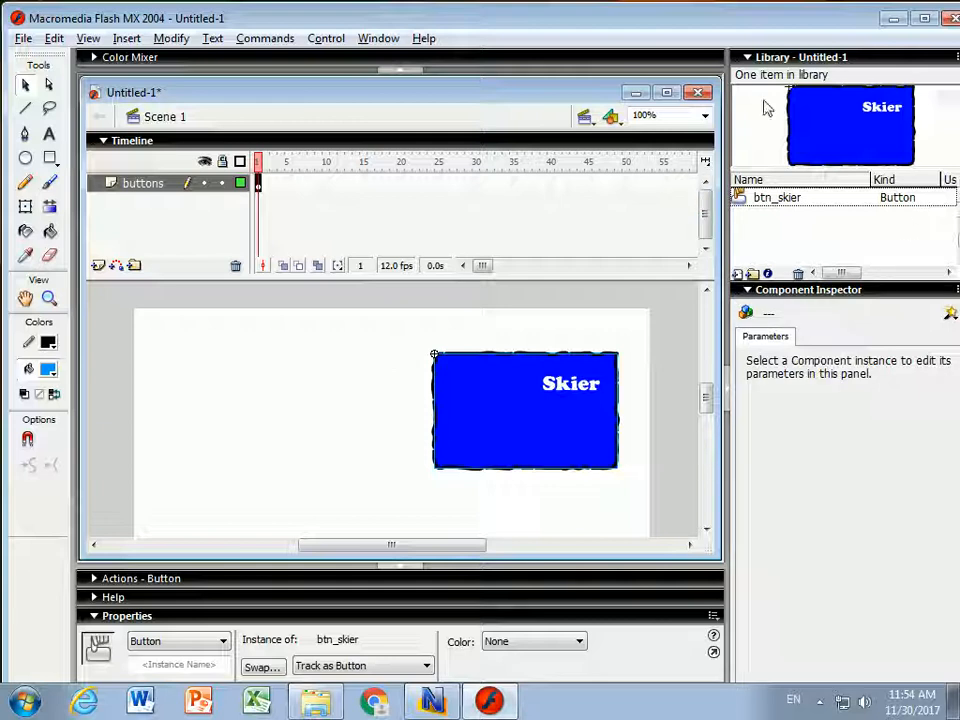
Move the program window so the whole Library panel, including its options control, is in view.
drag(783, 21, 763, 23)
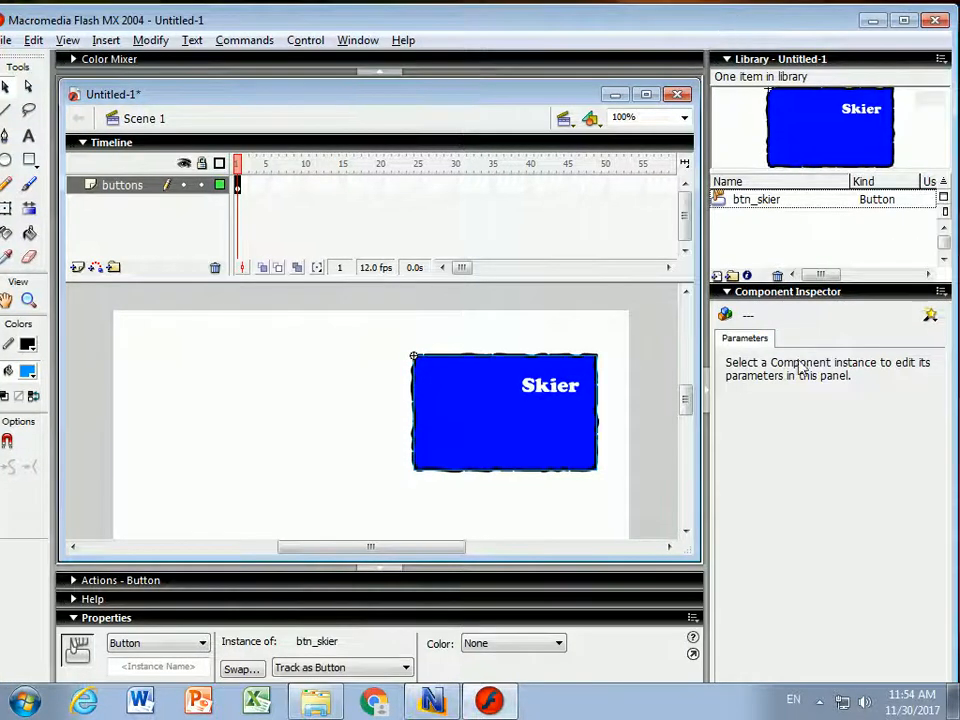
key(ctrl+2)
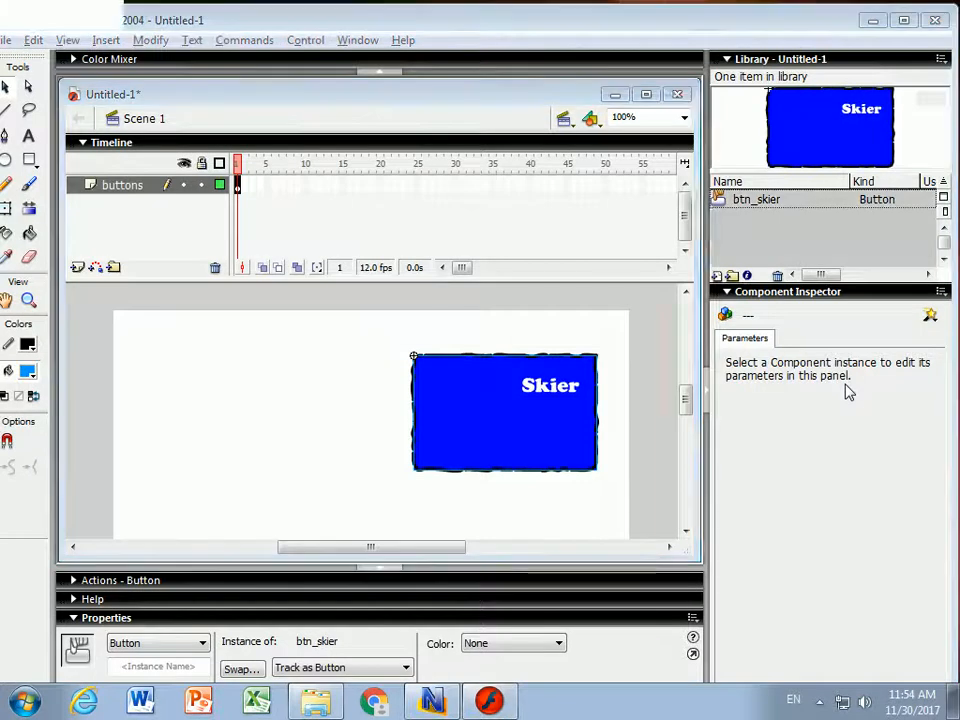
click(646, 126)
mouse_move(921, 38)
mouse_down()
mouse_move(909, 70)
mouse_move(932, 103)
mouse_move(950, 96)
mouse_move(951, 58)
mouse_move(921, 38)
mouse_up()
drag(778, 276, 918, 93)
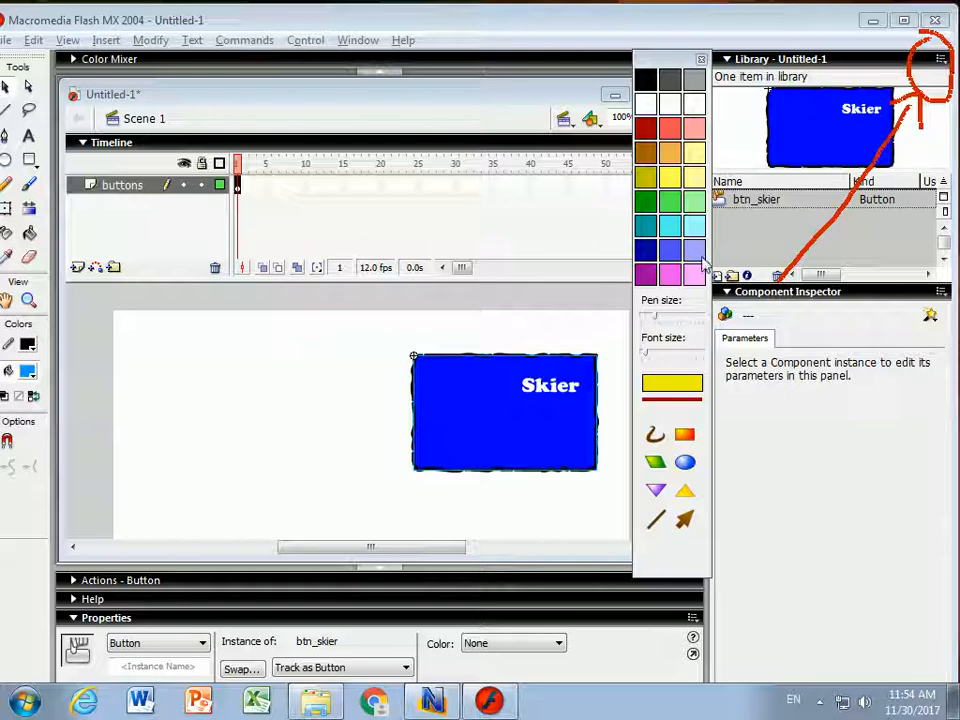
click(702, 62)
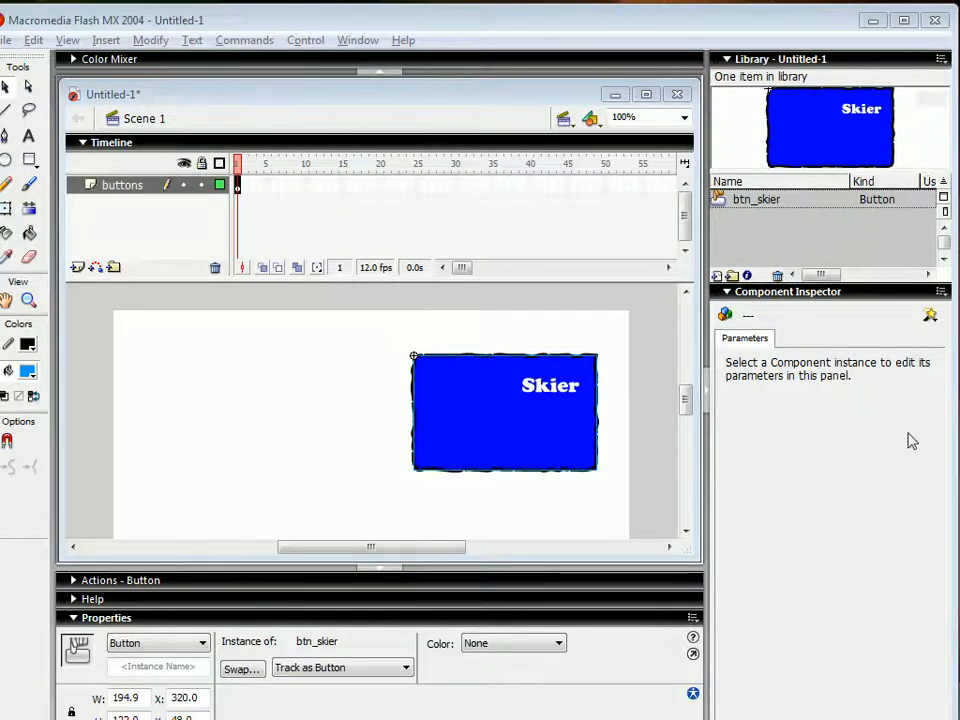
Duplicate the btn_skier symbol in the Library as a button named btn_skater.
click(940, 60)
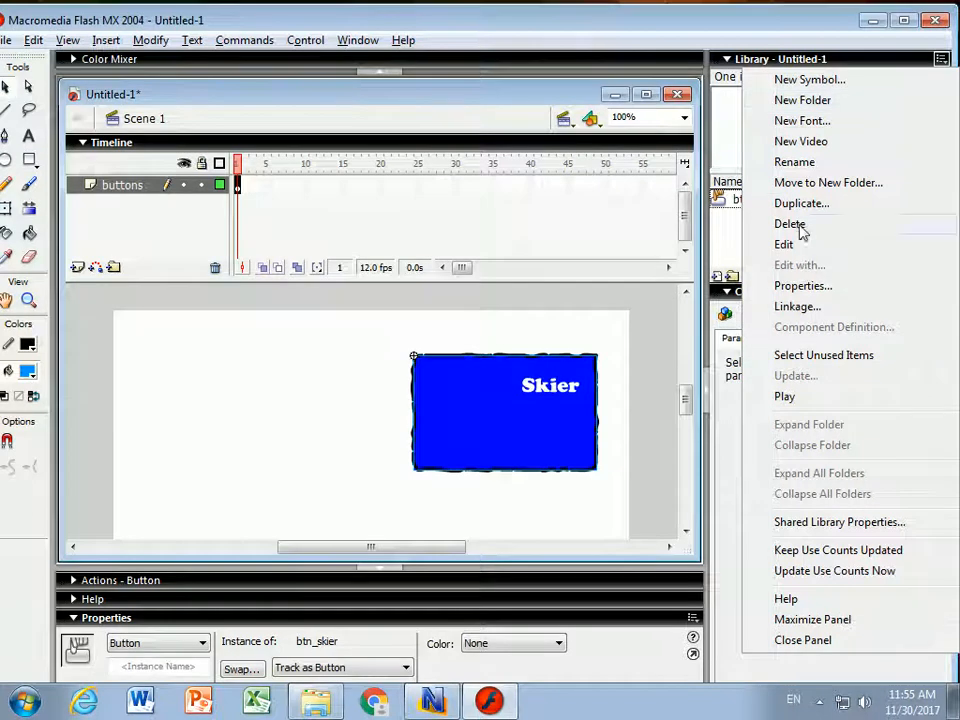
click(799, 204)
drag(440, 196, 383, 195)
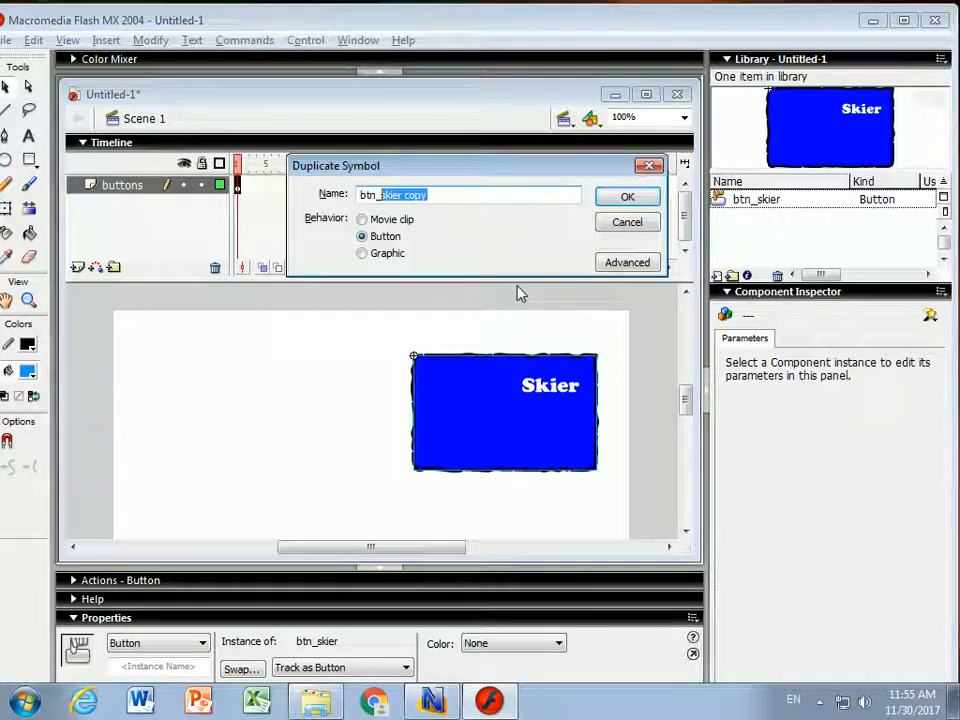
text(skater)
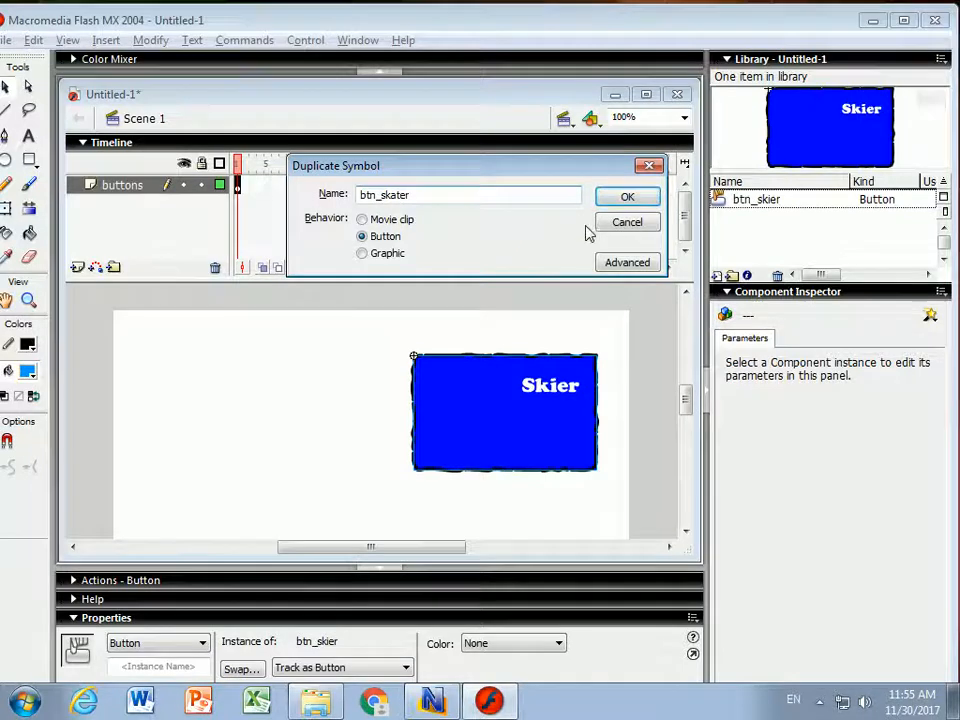
click(627, 197)
Duplicate the btn_skater symbol in the Library as a button named btn_see_saw.
click(941, 60)
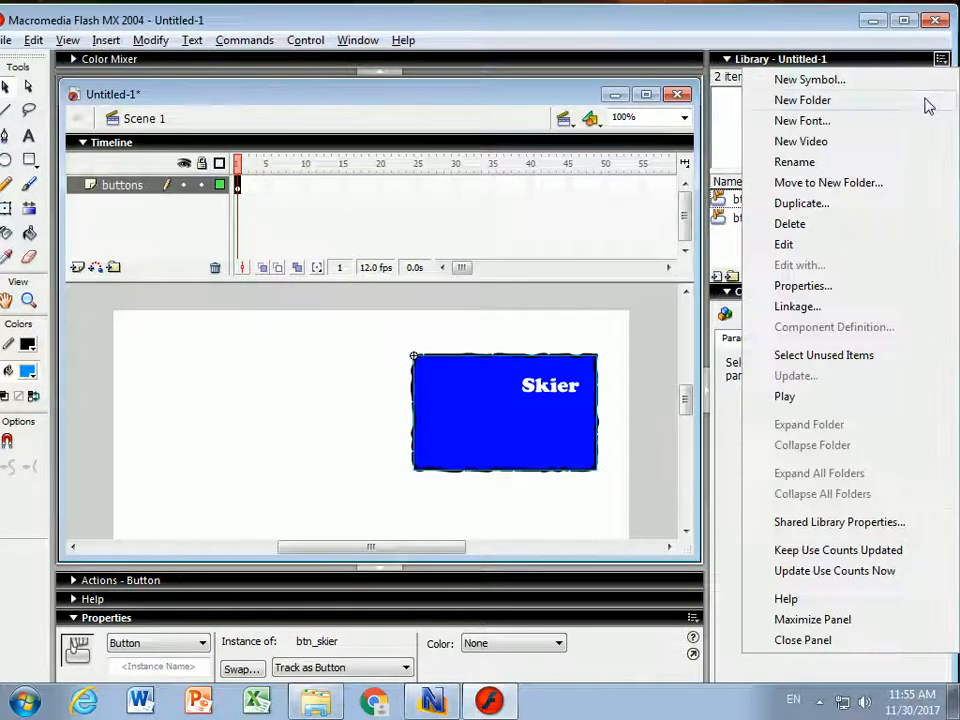
click(802, 205)
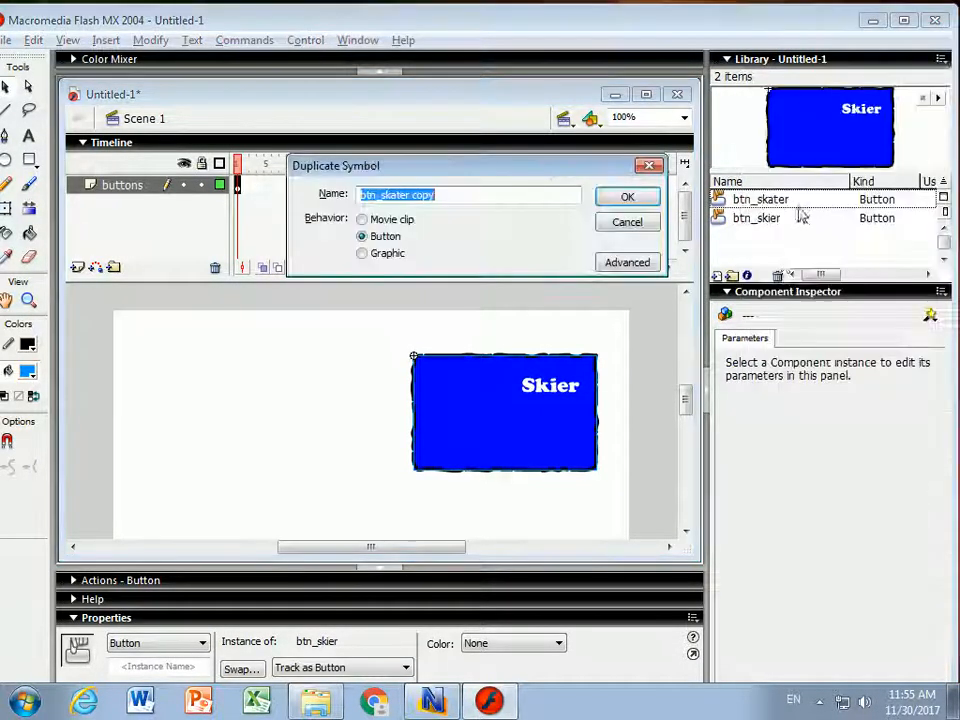
drag(450, 199, 400, 196)
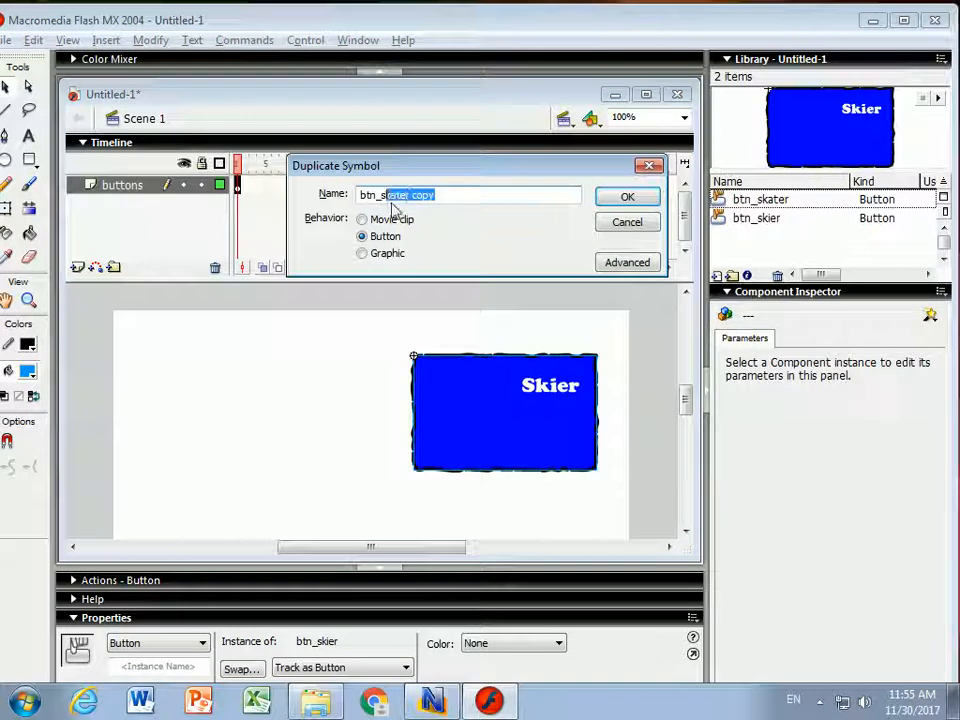
text(ee_saw)
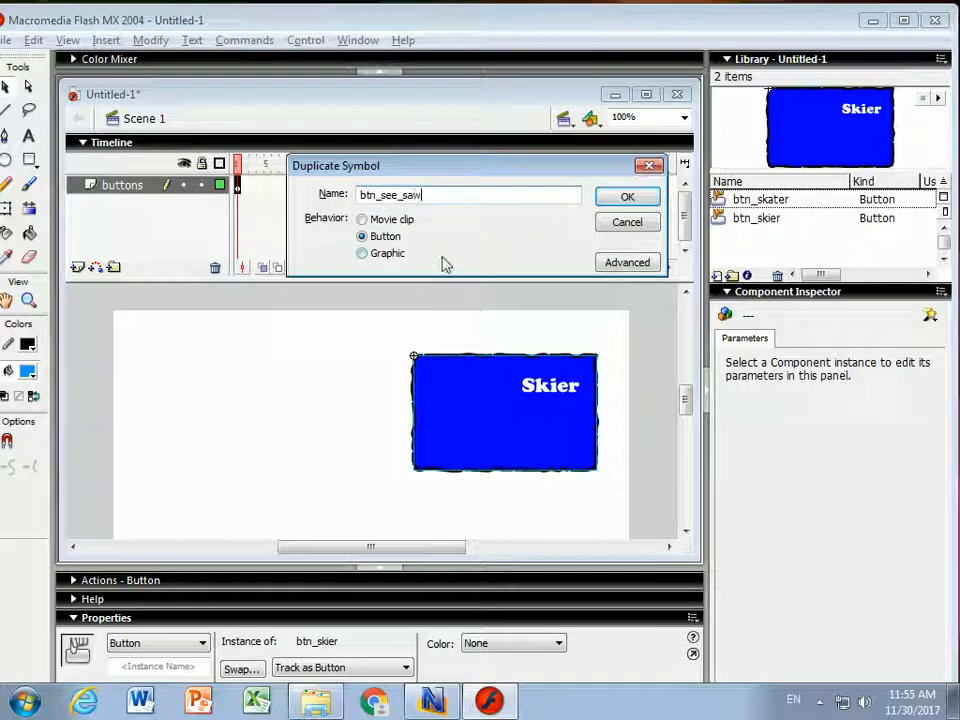
click(626, 197)
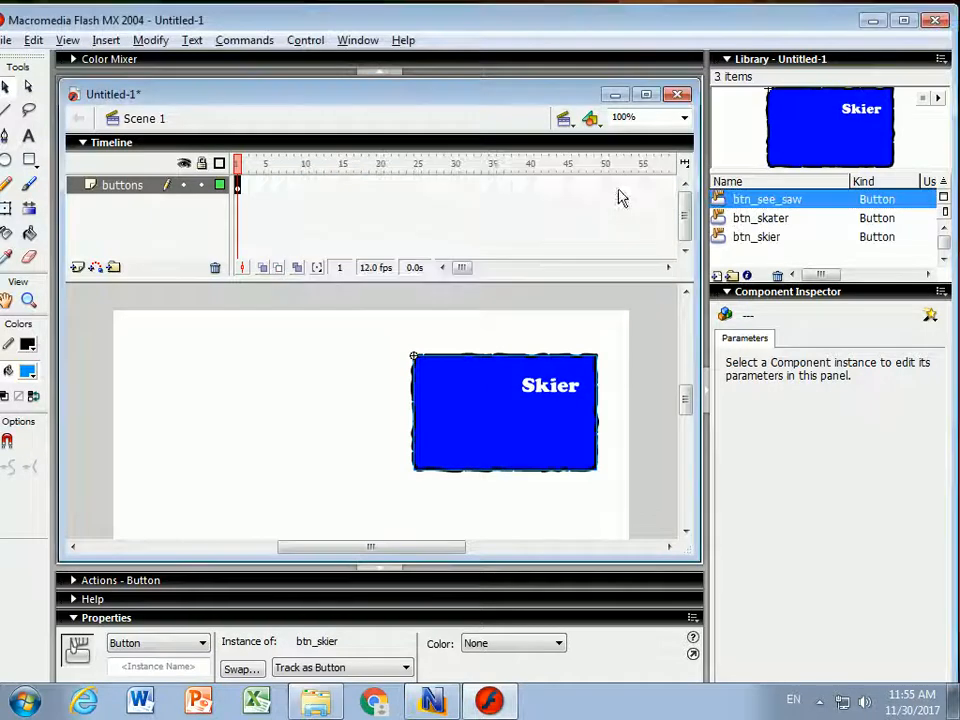
Duplicate the btn_see_saw symbol in the Library as a button named btn_climbing.
click(941, 59)
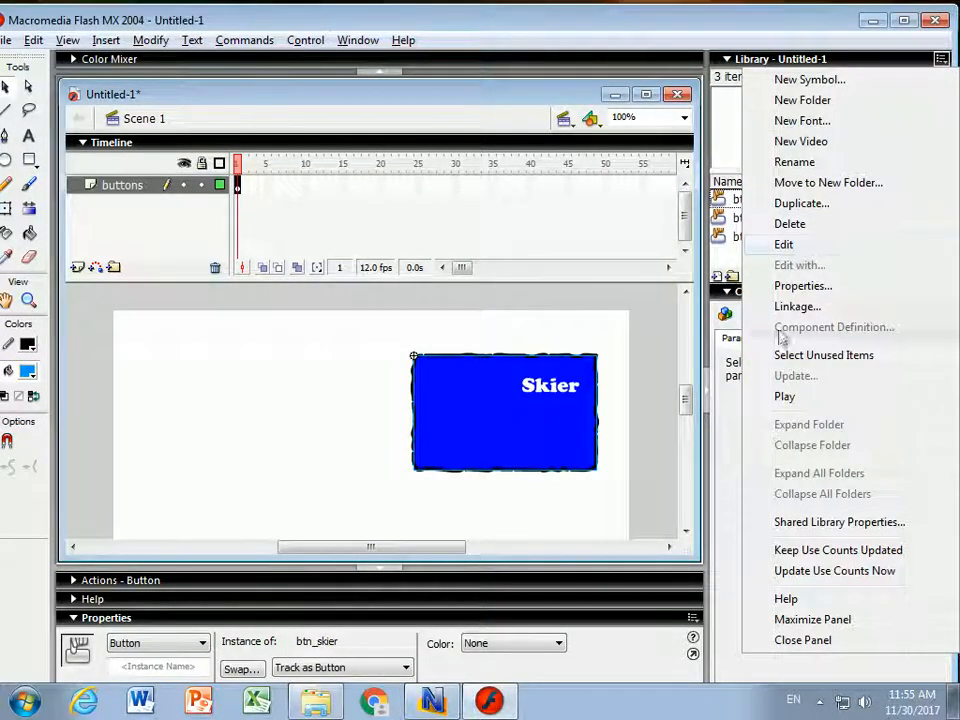
click(796, 205)
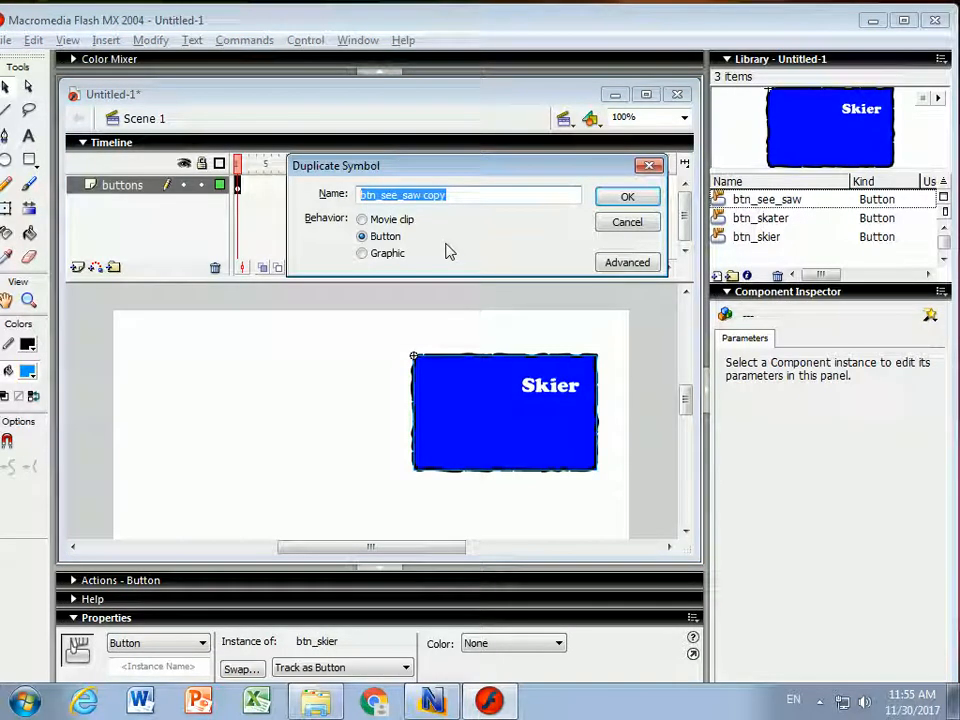
key(End)
key(BackSpace)
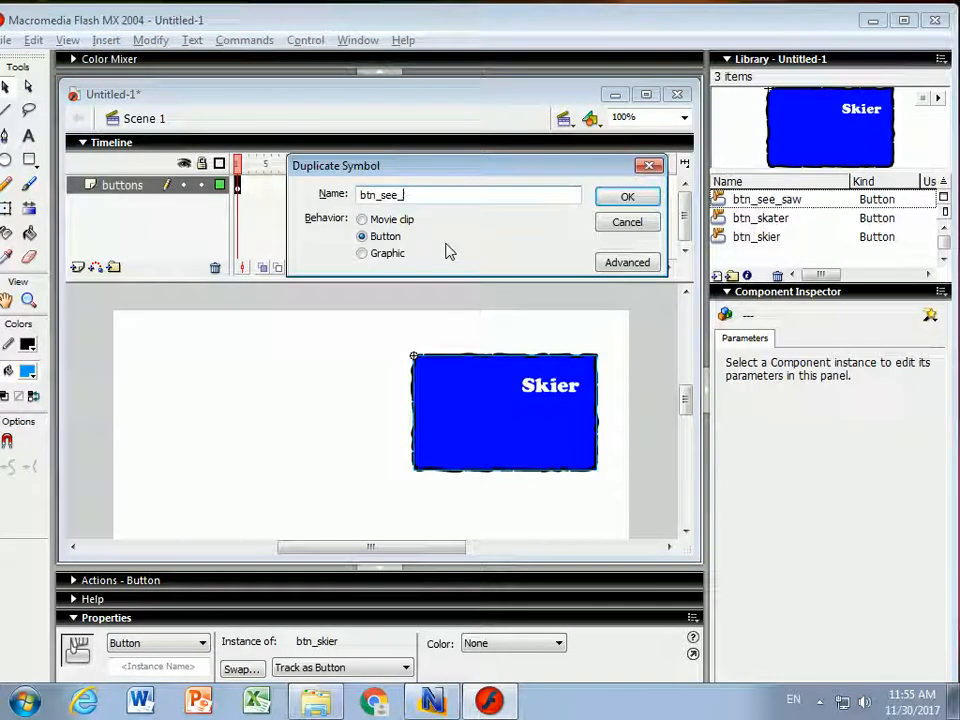
text(climbing)
key(Return)
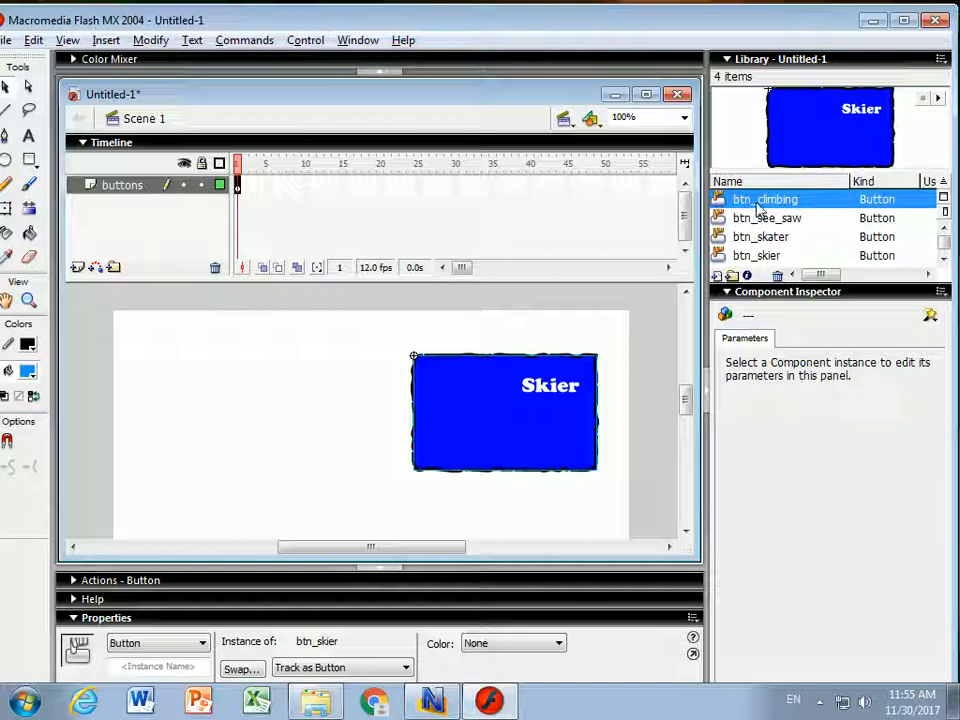
Place a btn_climbing instance on the stage to the left of the Skier button and open it for editing in place.
drag(741, 214, 265, 425)
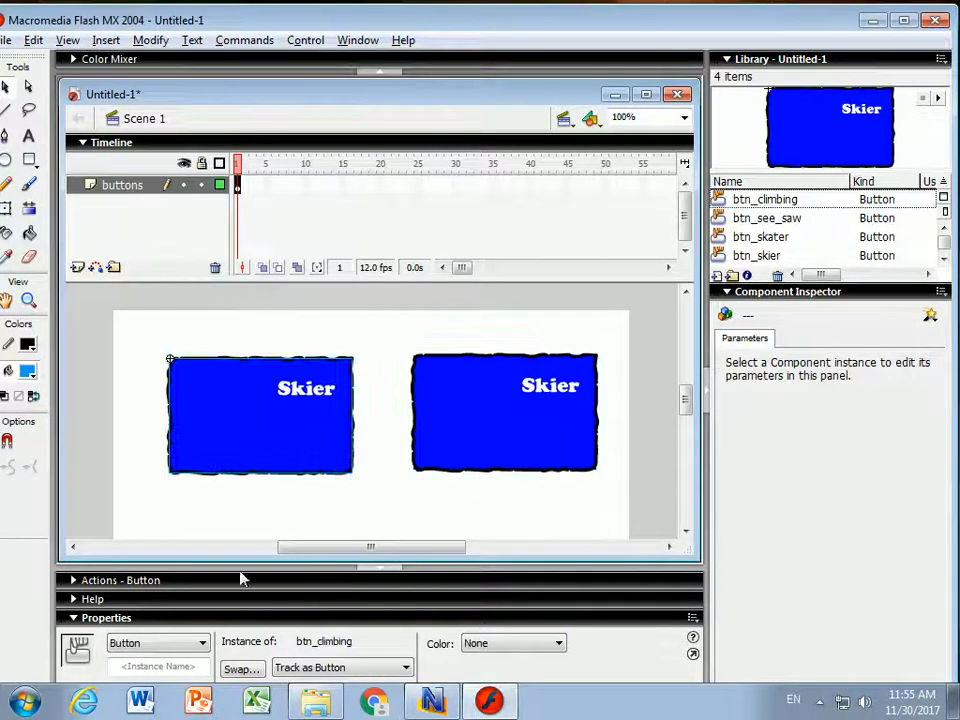
click(29, 137)
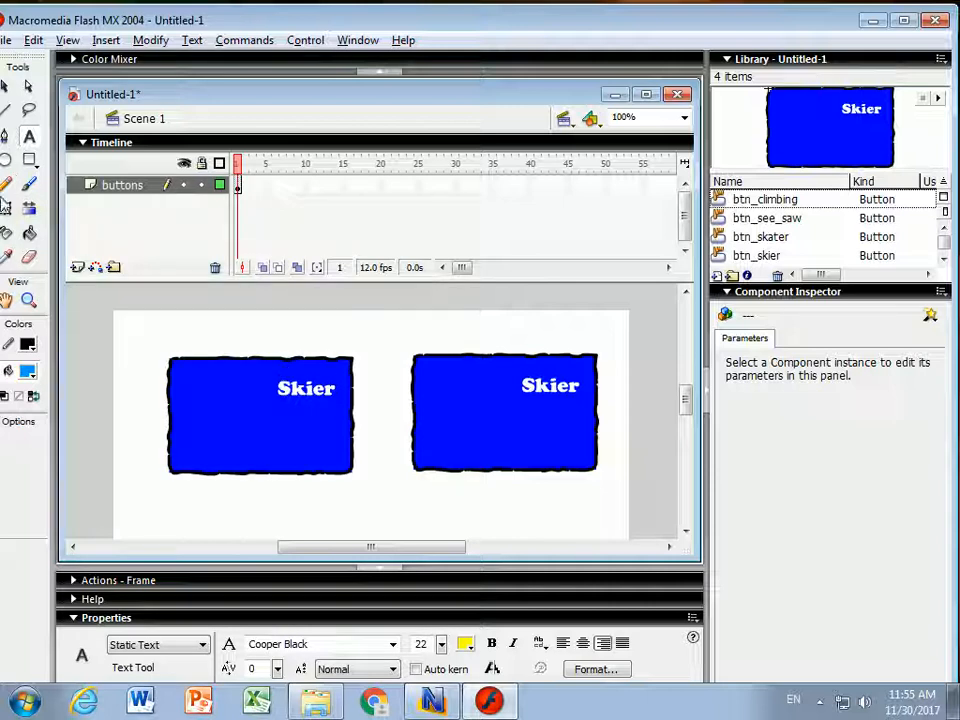
click(5, 87)
click(310, 428)
double_click(310, 428)
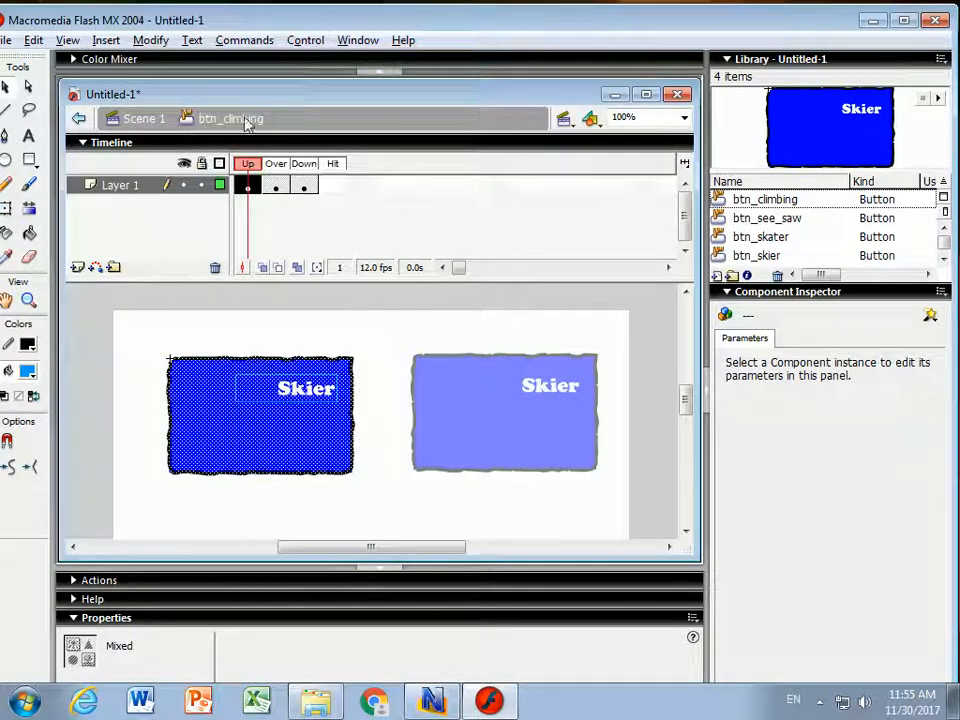
Replace the label text in the Up state of btn_climbing with Climbing.
click(29, 137)
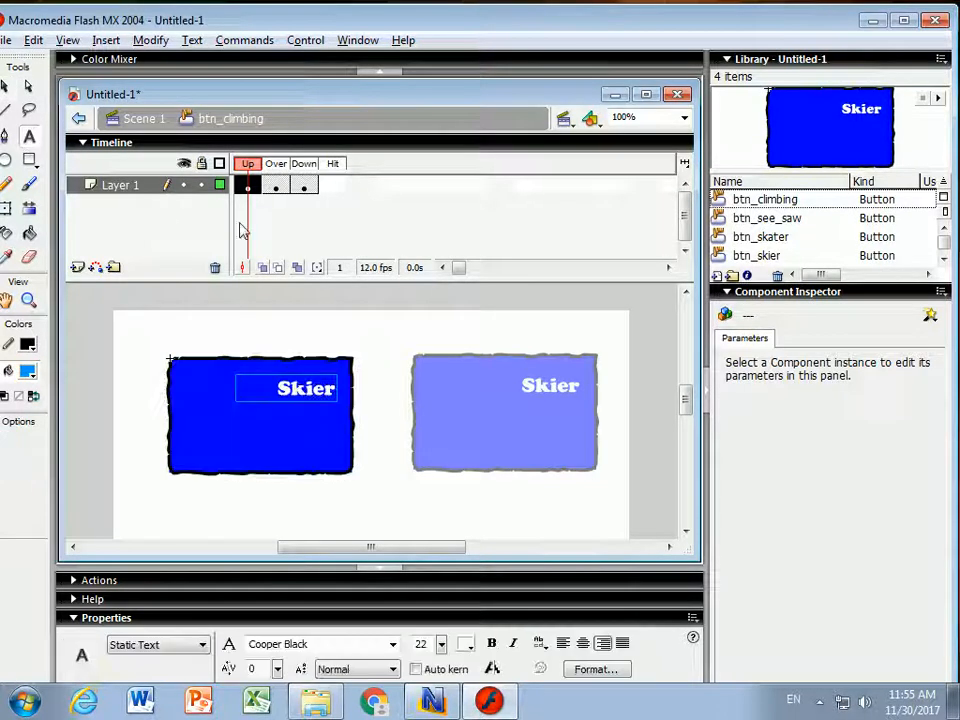
drag(276, 390, 342, 394)
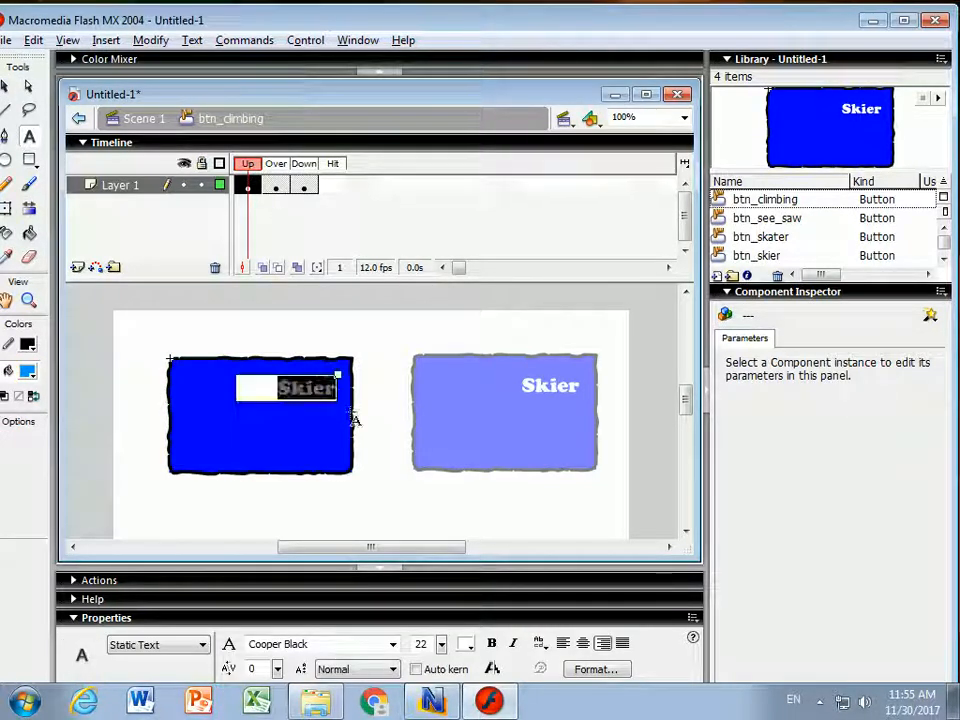
text(Climbing)
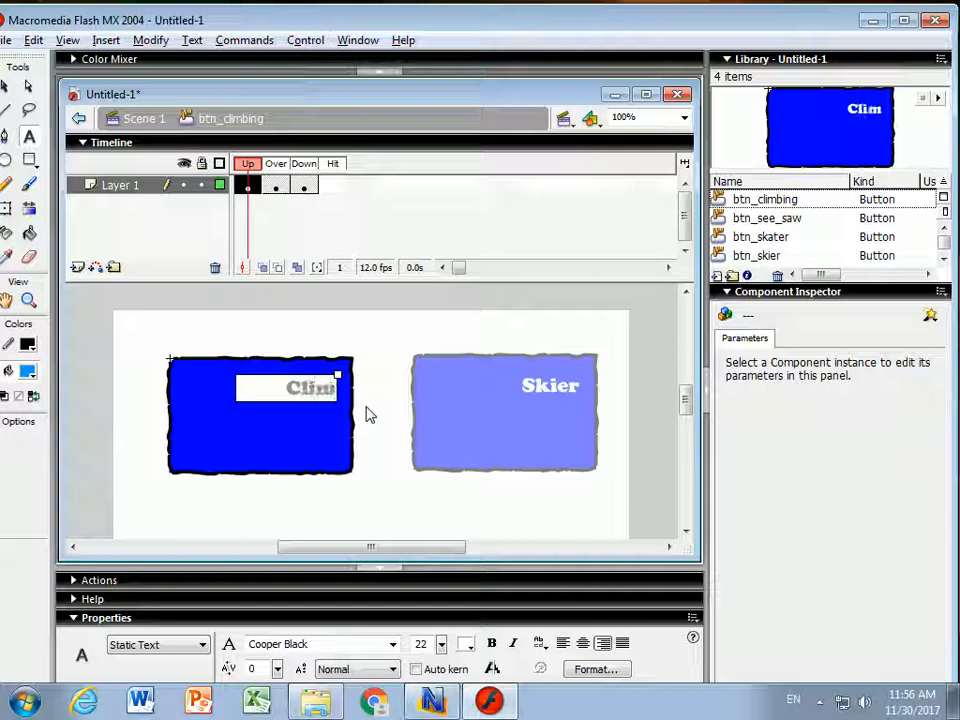
Replace the yellow label text in the Over state of btn_climbing with Climbing.
click(276, 186)
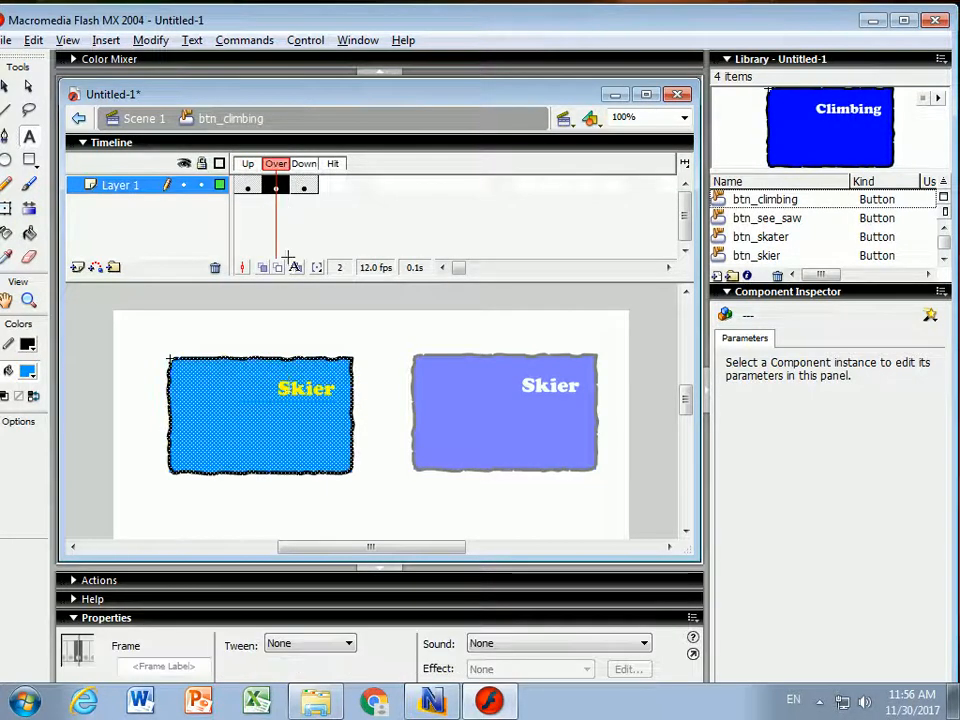
drag(278, 390, 336, 375)
text(Climbing)
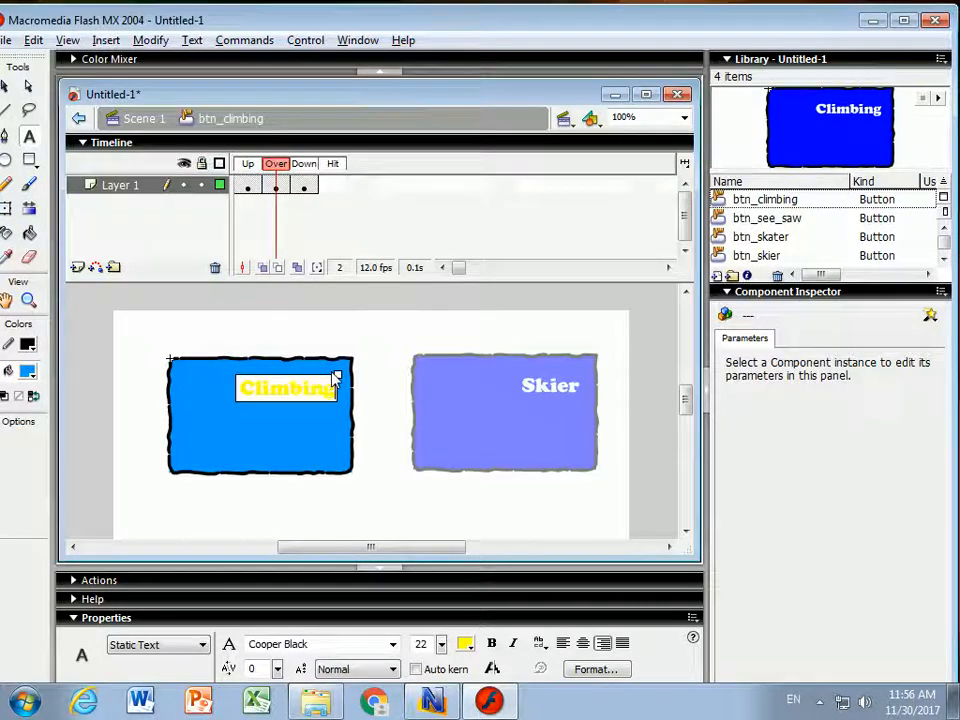
Replace the label text in the Down state of btn_climbing with Climbing and return to Scene 1.
click(305, 186)
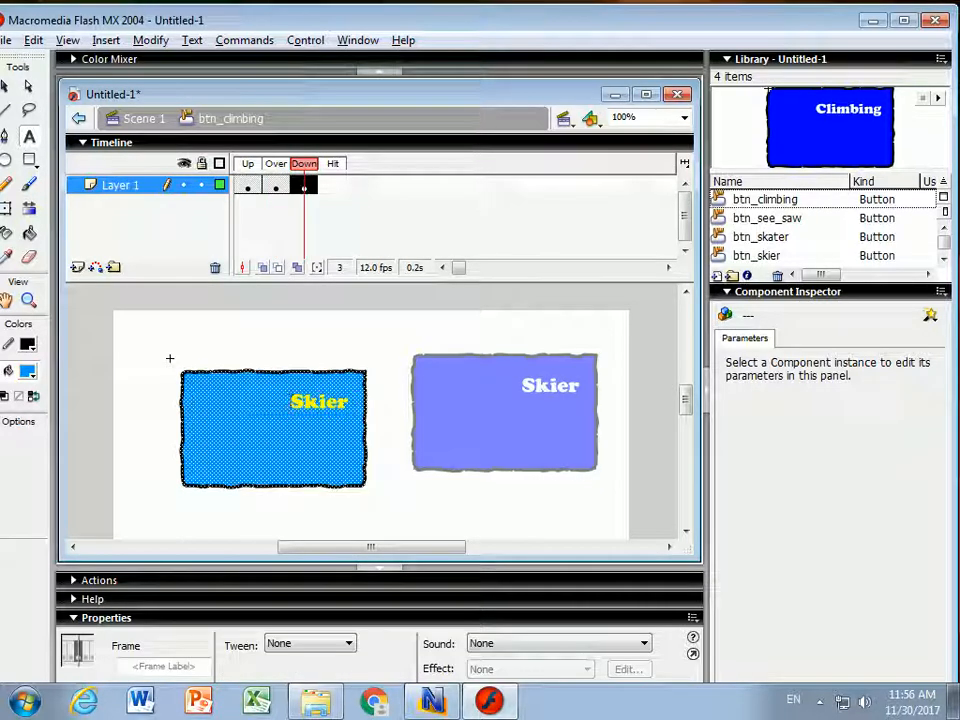
drag(292, 400, 344, 402)
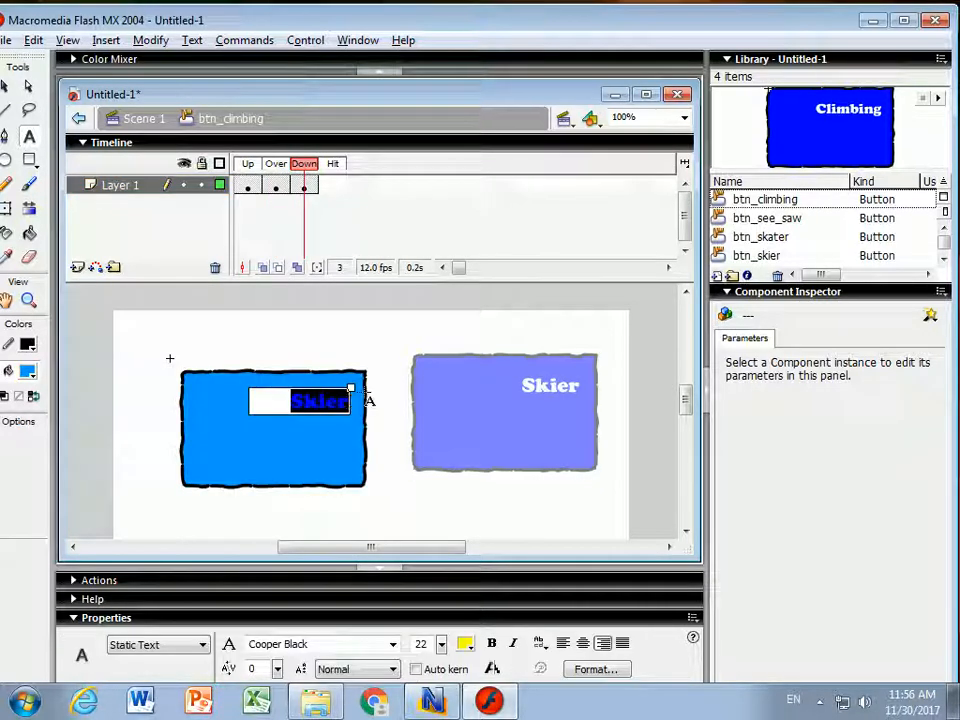
text(Climbing)
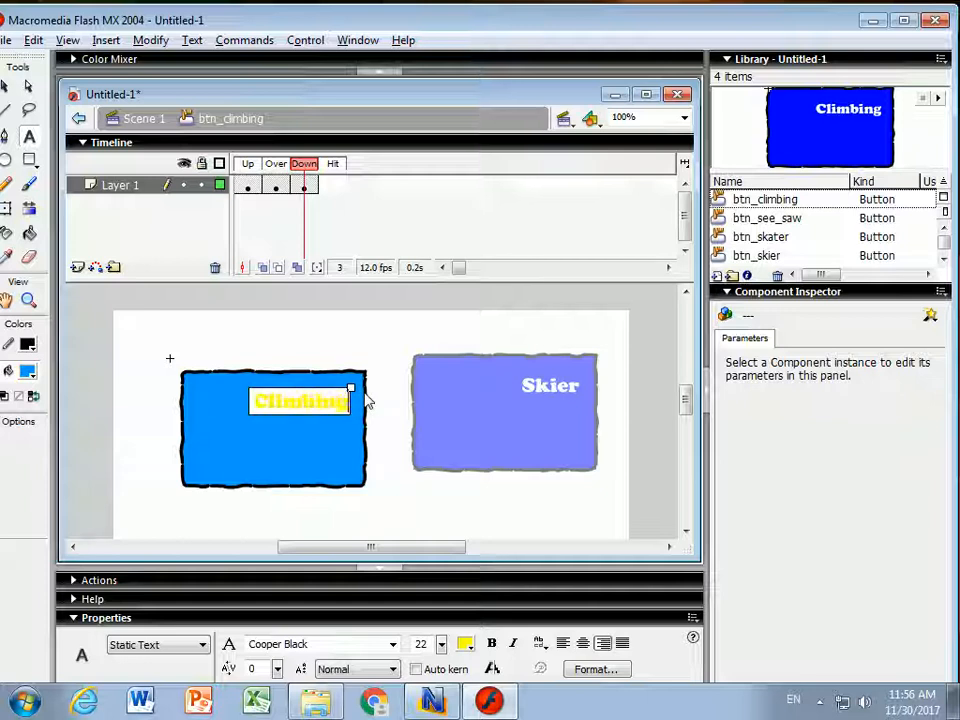
click(141, 119)
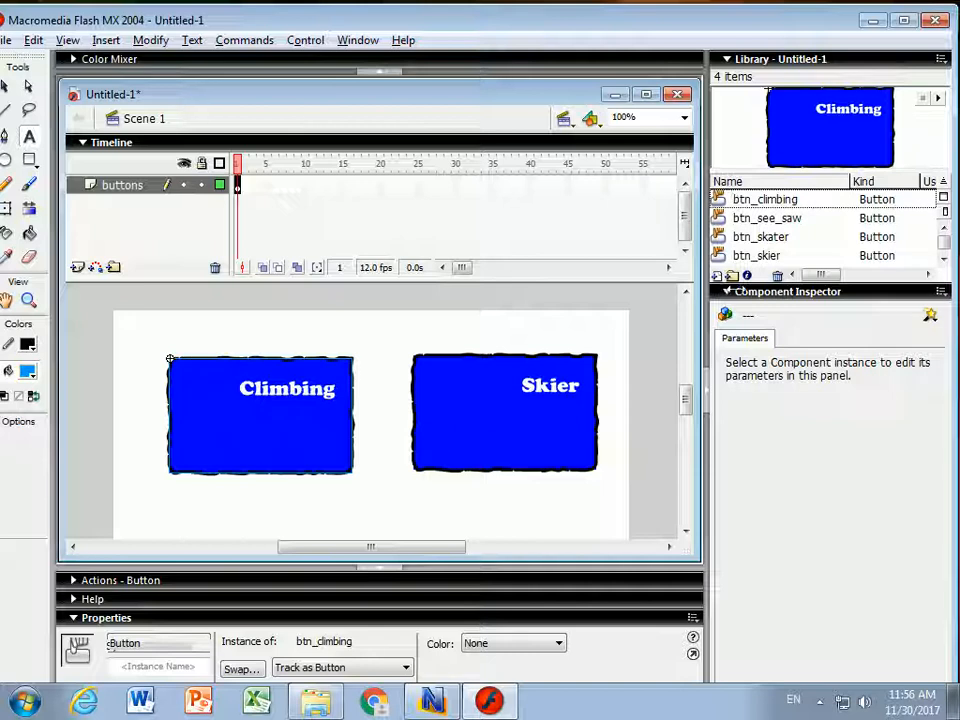
Place a btn_skater instance on the stage below the Climbing button.
drag(687, 403, 689, 413)
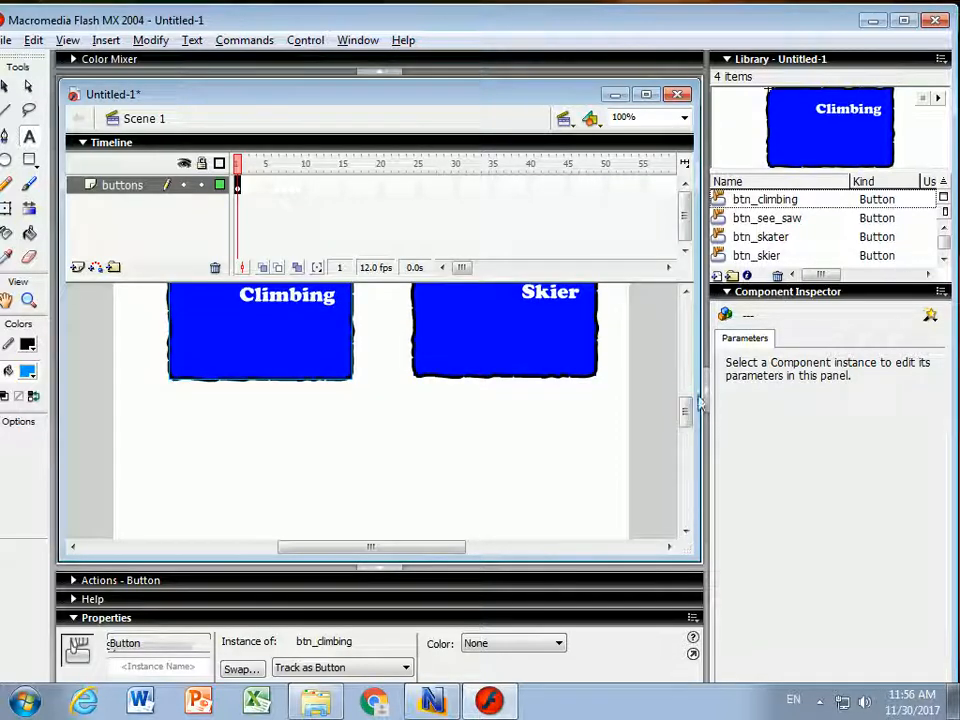
drag(722, 244, 270, 476)
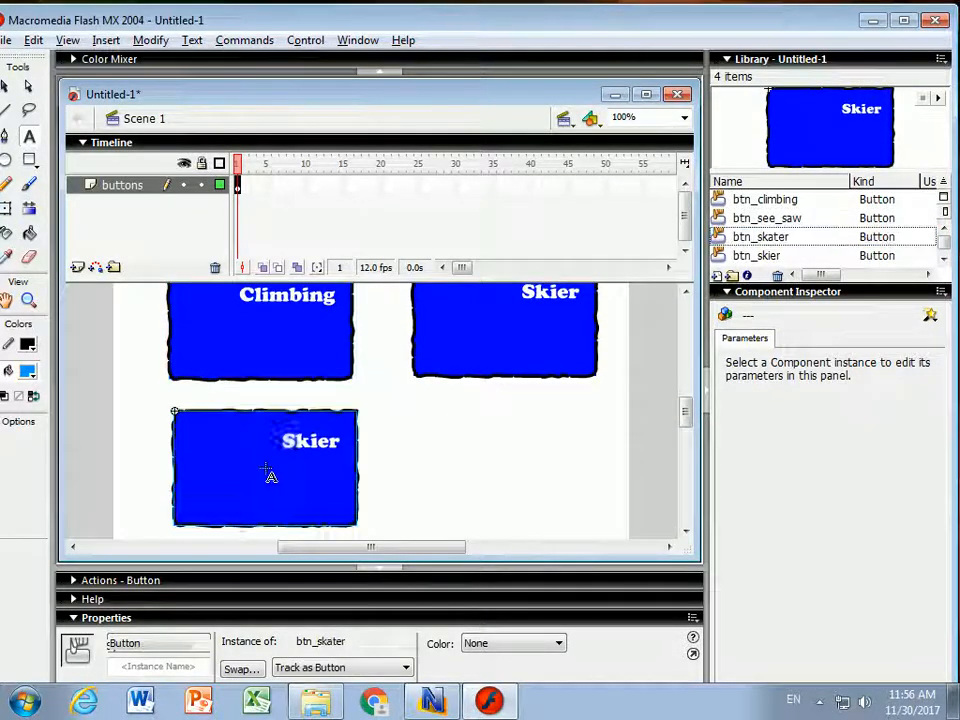
Open the btn_skater instance for editing and change the label text in its Up state to Skater.
click(6, 89)
click(257, 439)
double_click(257, 439)
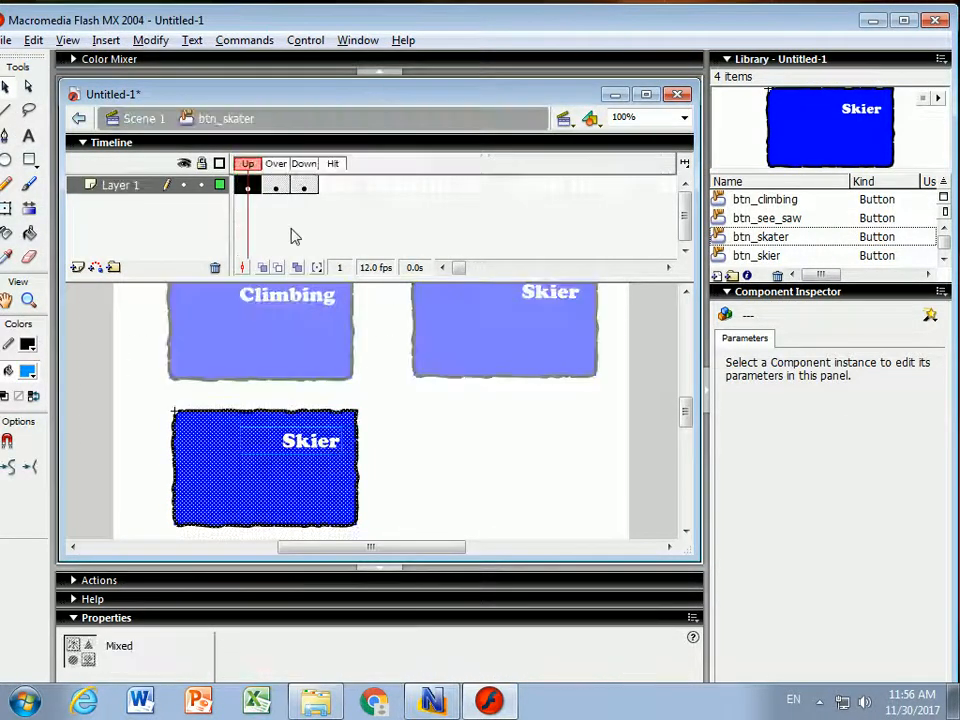
click(29, 136)
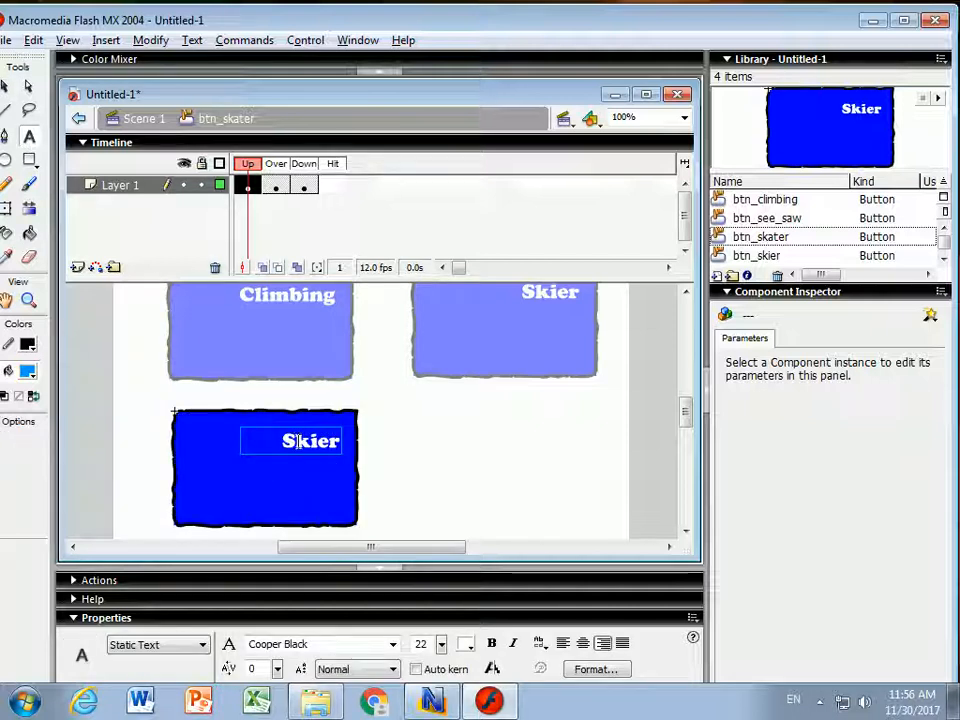
drag(311, 443, 346, 437)
text(ater)
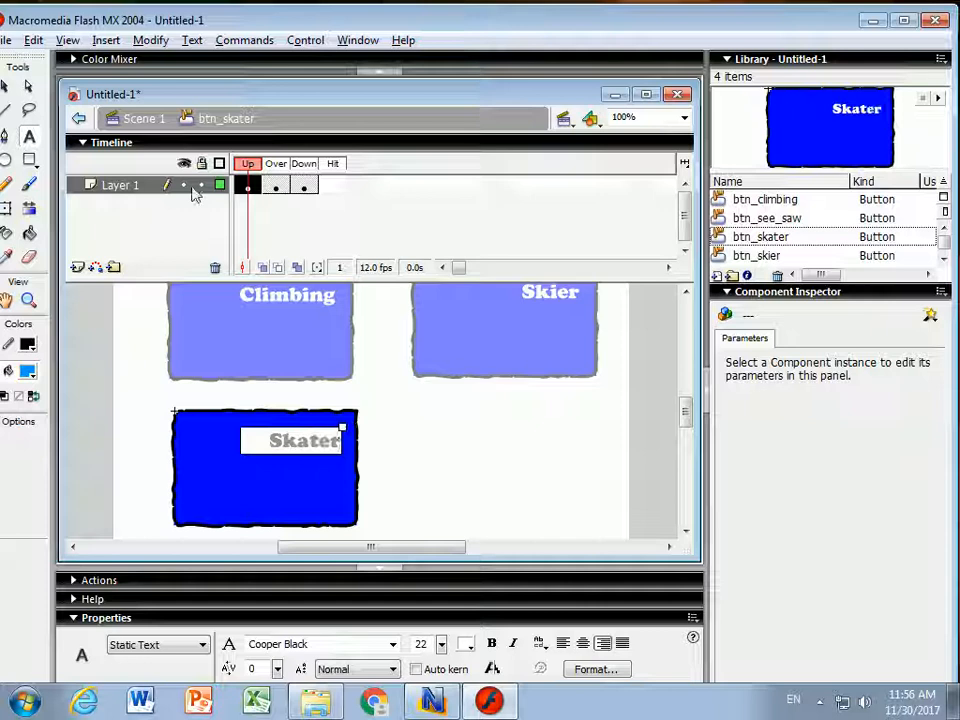
Change the yellow label text in the Over state of btn_skater to Skater.
click(276, 185)
drag(340, 441, 302, 441)
text(ater)
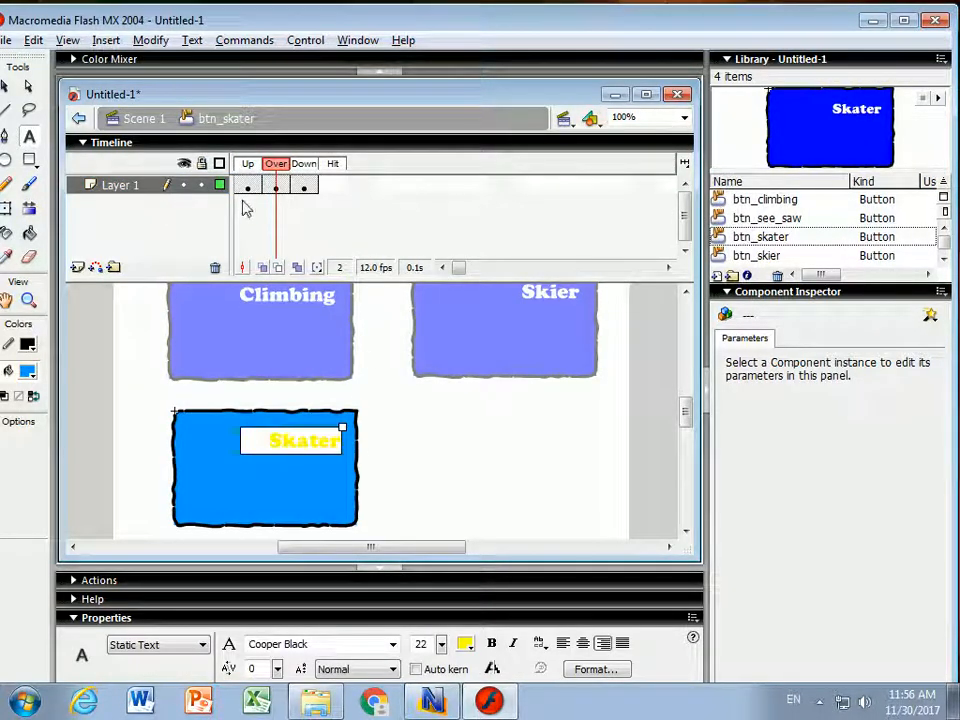
Replace the label text in the Down state of btn_skater with Skater and return to Scene 1.
click(305, 186)
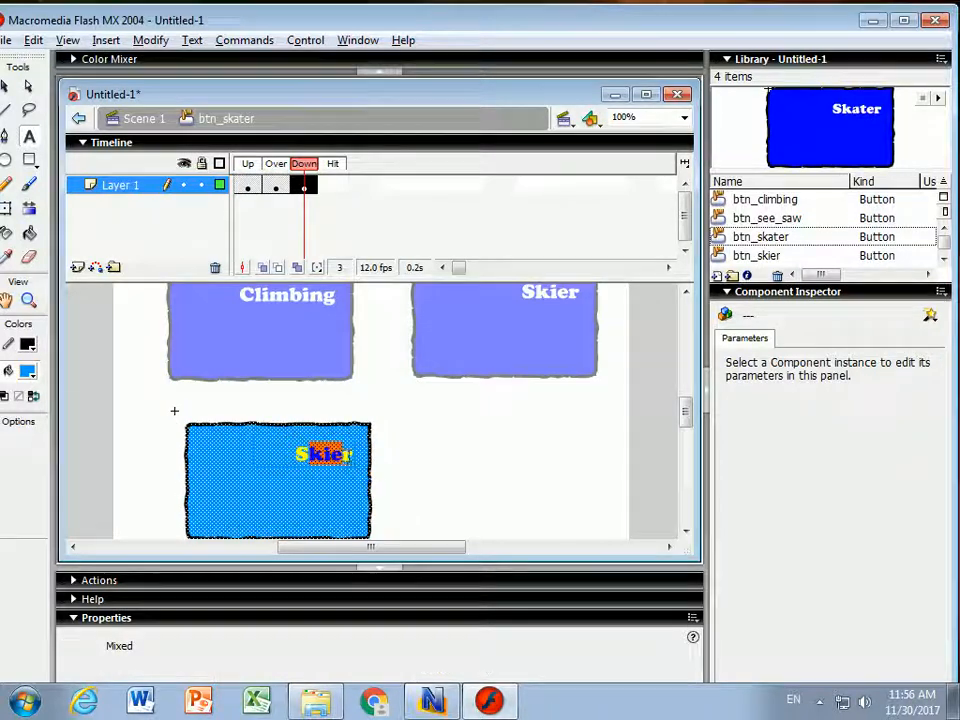
double_click(350, 445)
text(Skater)
click(140, 119)
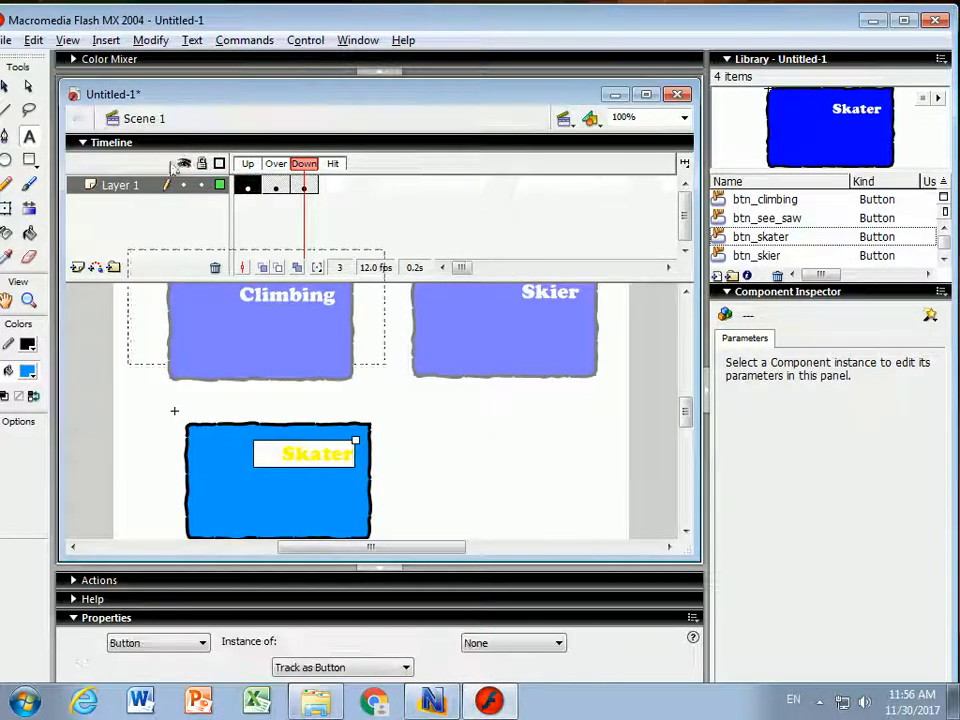
Place a btn_see_saw instance on the stage below the Skier button, beside the Skater button.
click(751, 257)
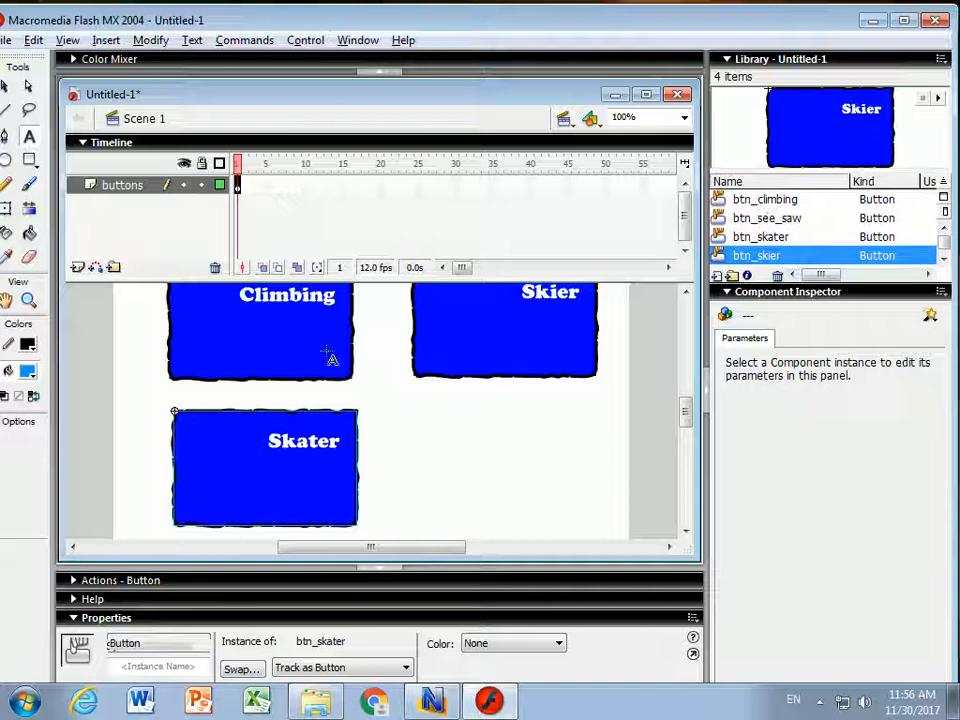
click(734, 220)
drag(731, 221, 512, 470)
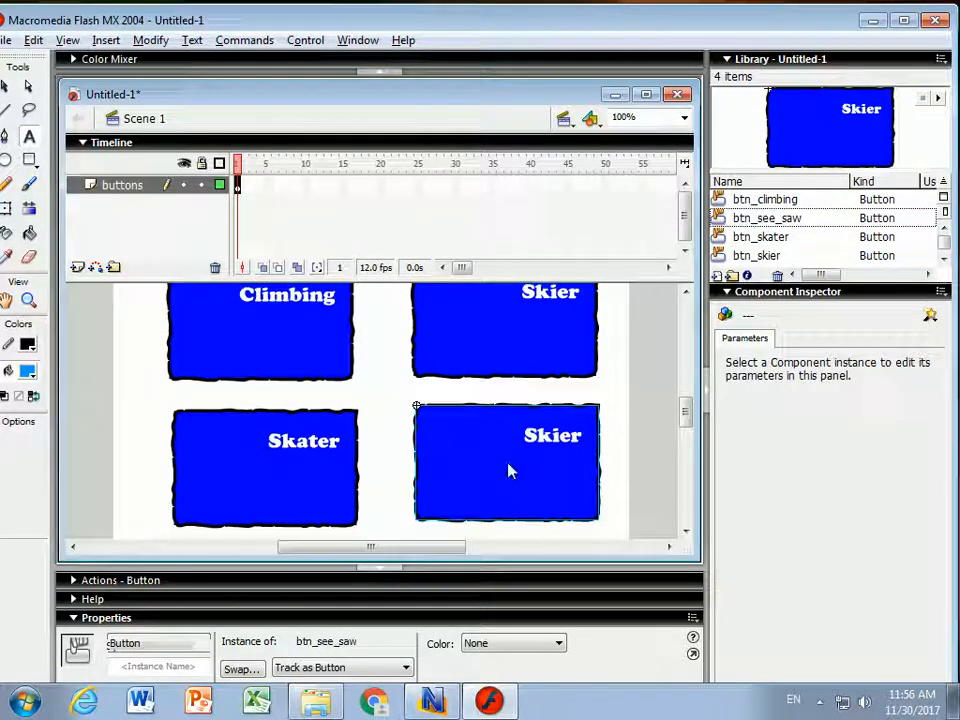
click(512, 470)
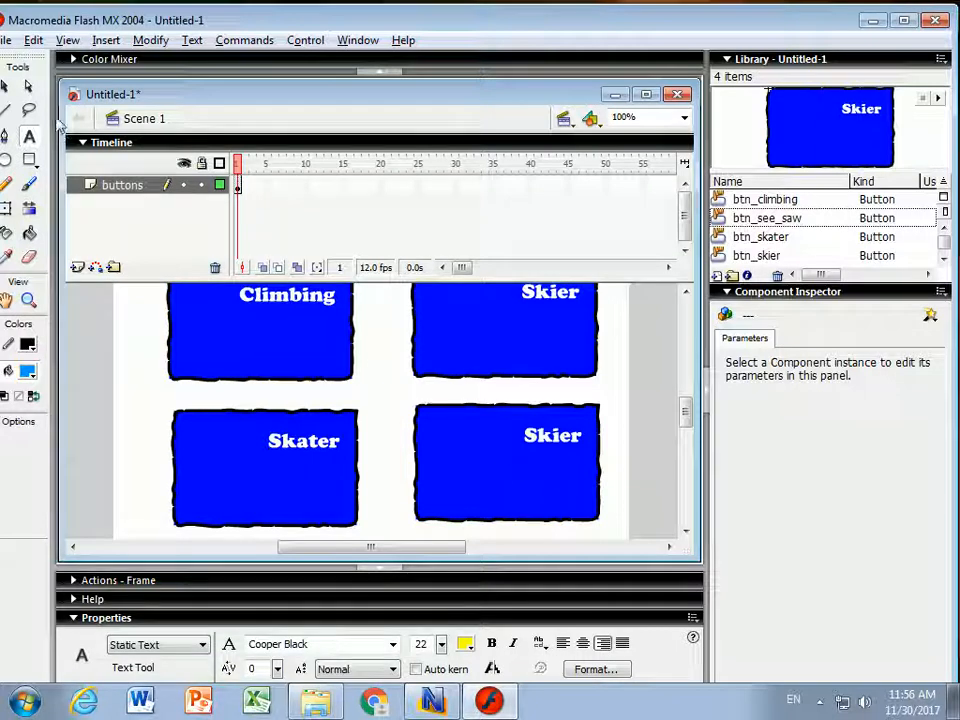
Open the btn_see_saw instance for editing and replace the label text in its Up state with See-Saw.
click(6, 87)
double_click(462, 460)
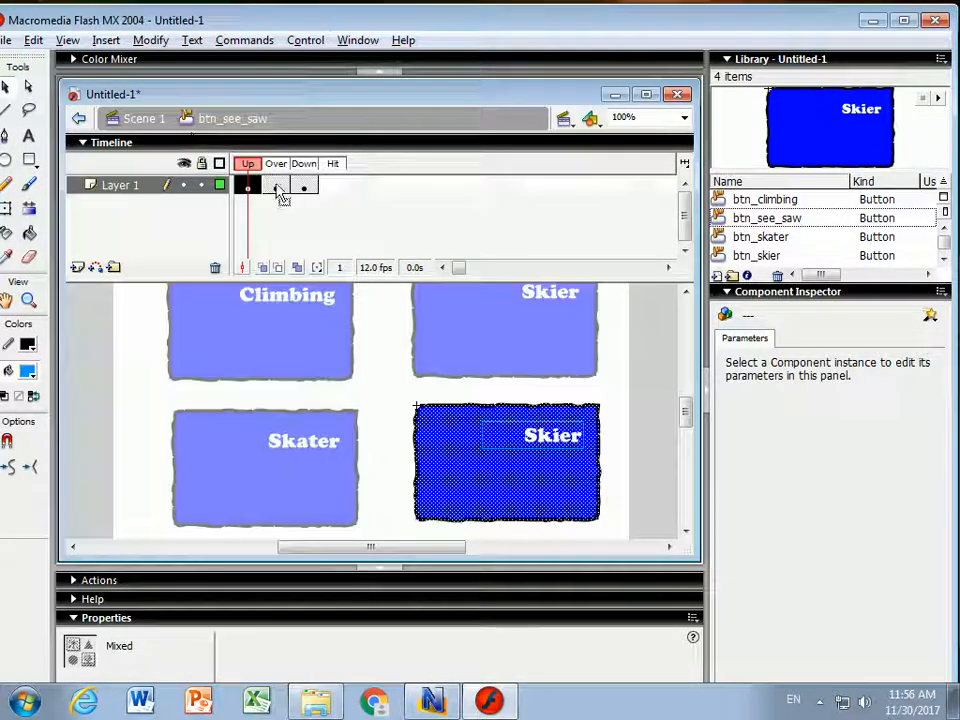
click(31, 138)
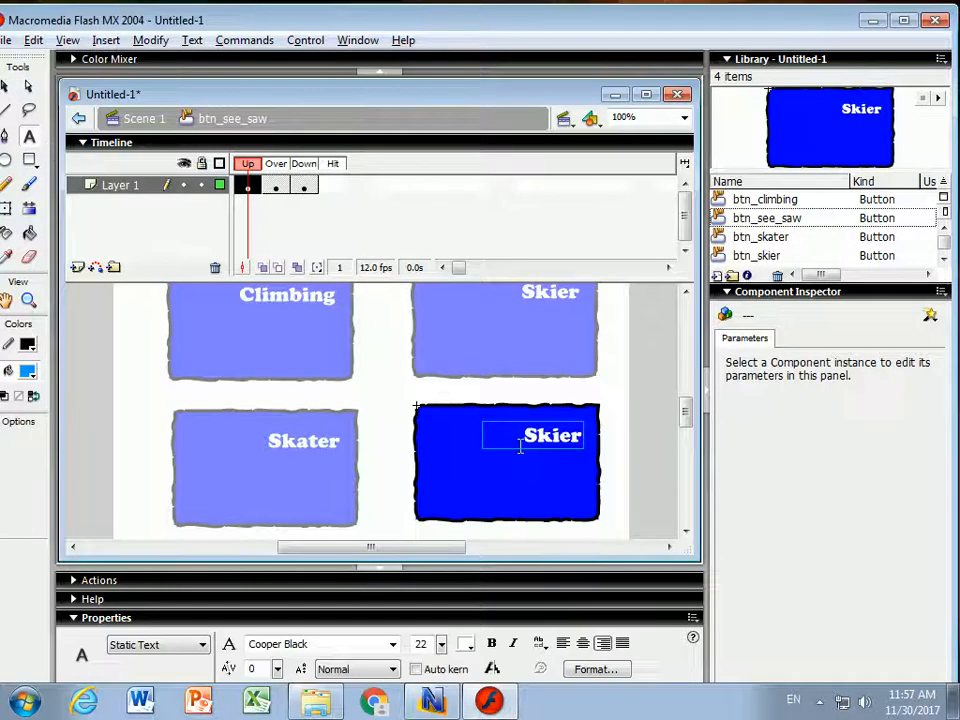
drag(520, 436, 585, 436)
text(See-Saw)
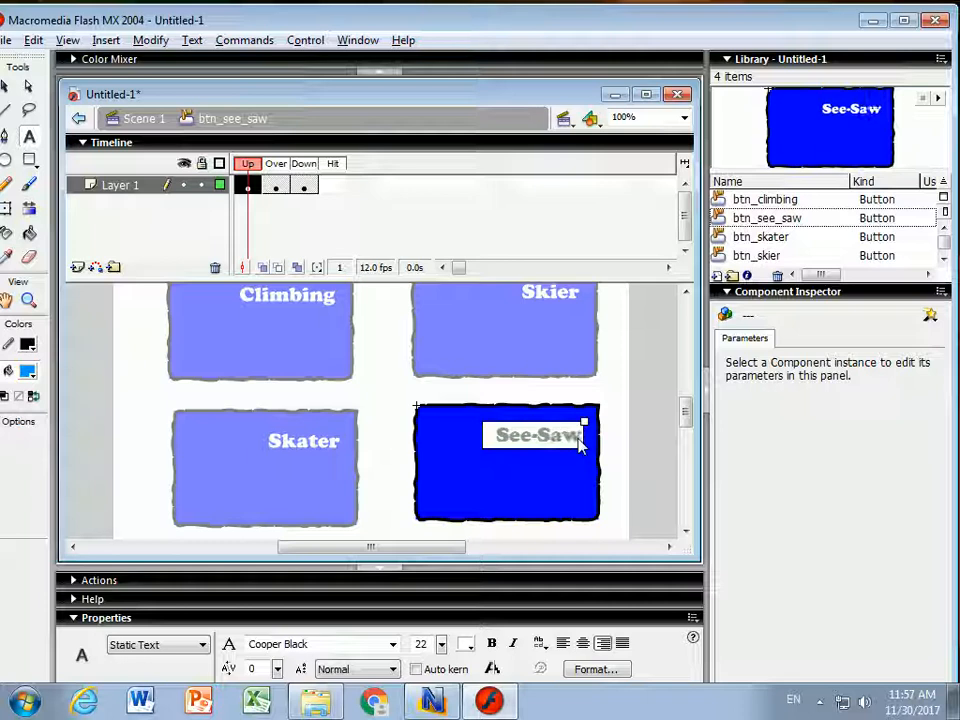
Change the yellow label text in the Over state of btn_see_saw to See-Saw.
click(276, 185)
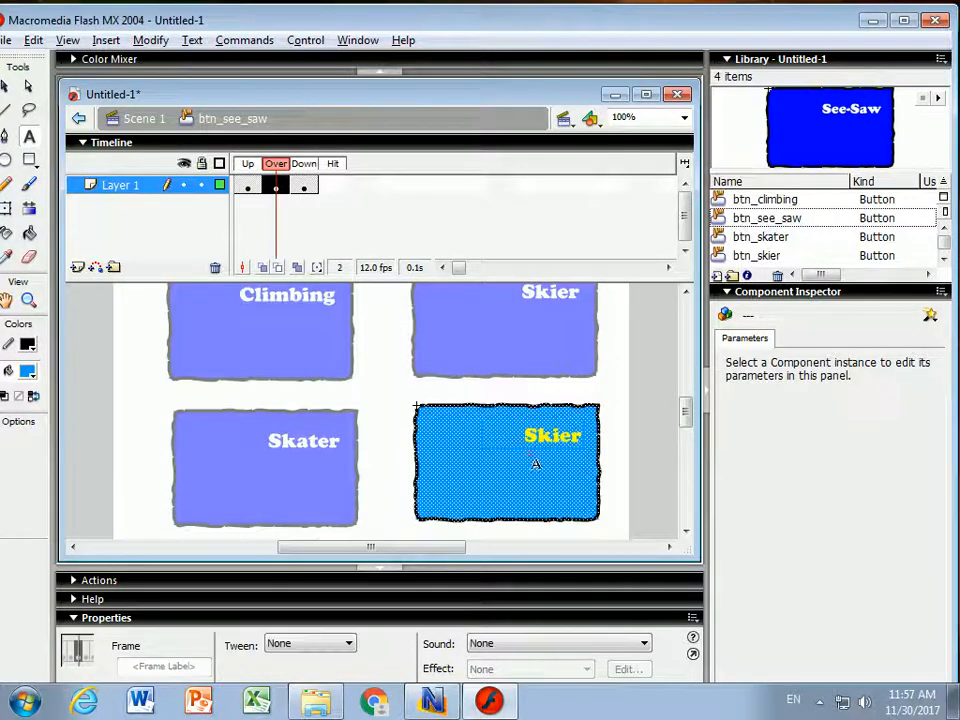
drag(542, 436, 576, 434)
text(ee)
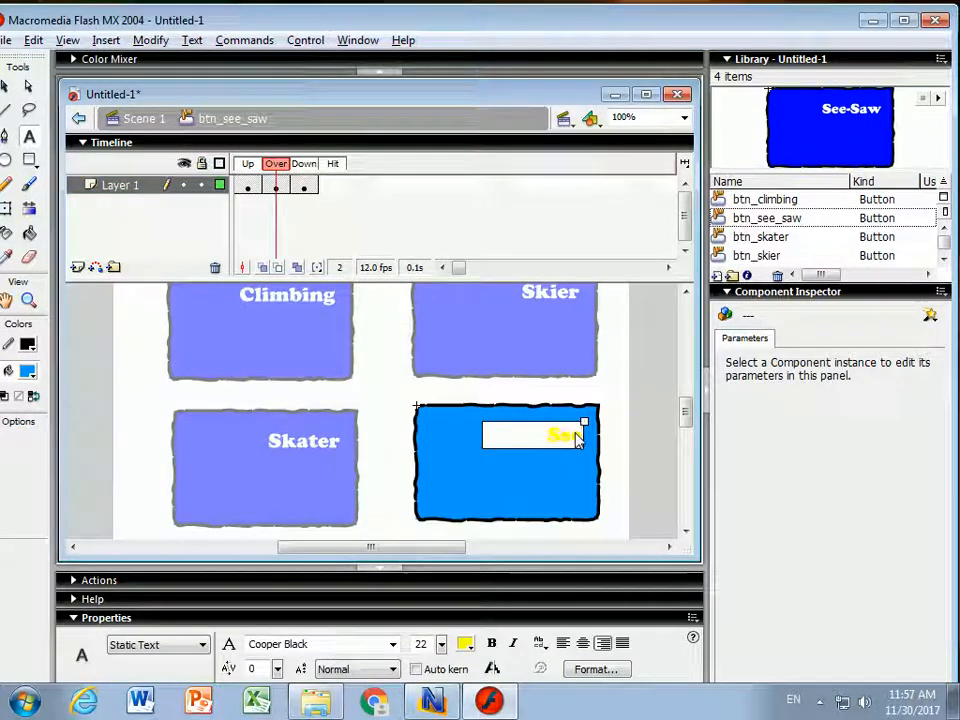
text(-Saw)
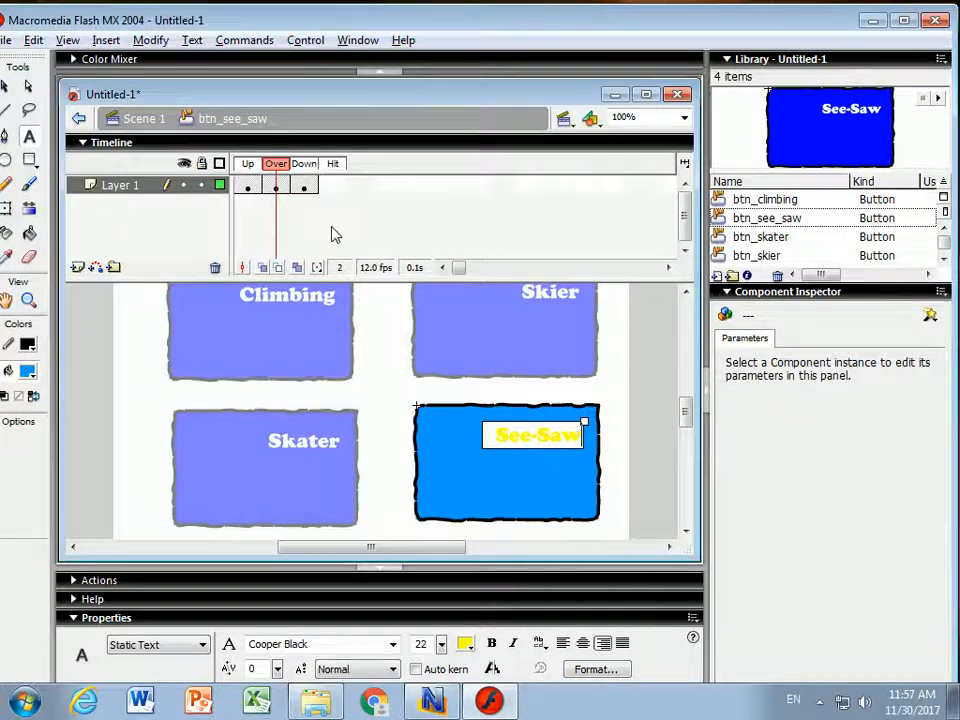
Change the label text in the Down state of btn_see_saw to See-Saw and return to Scene 1.
click(305, 185)
drag(550, 446, 597, 450)
text(ee-Saw)
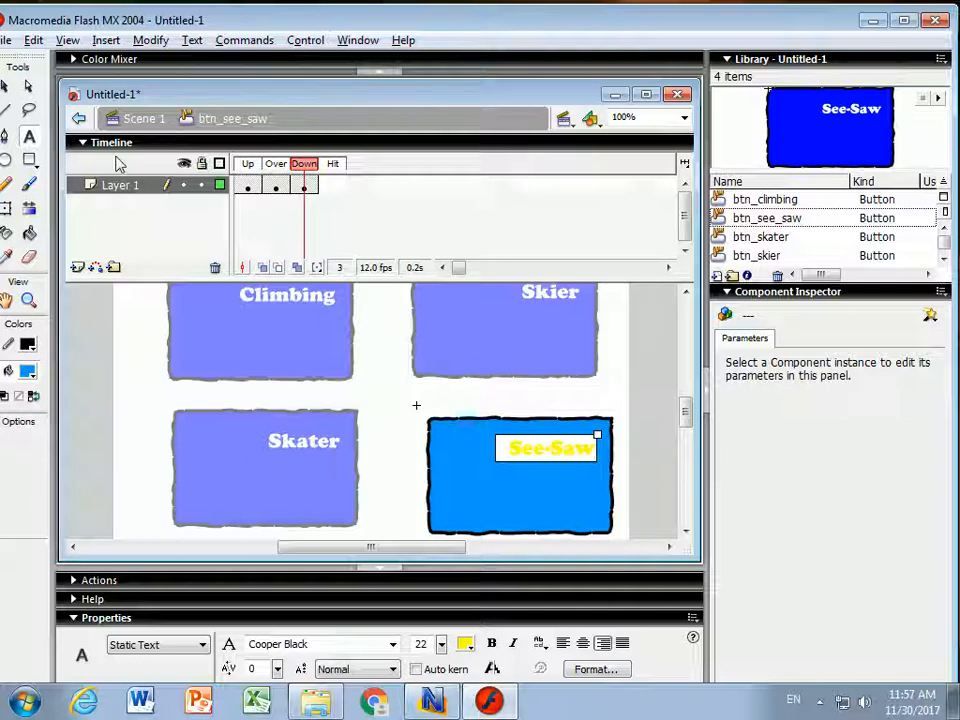
click(145, 119)
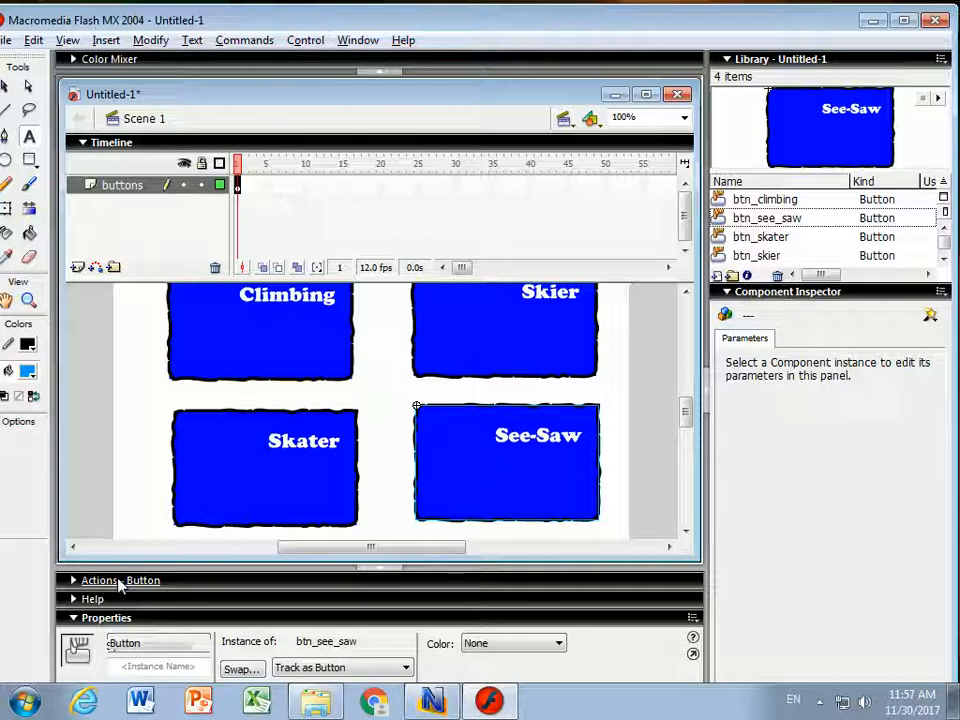
Deselect the See-Saw button and open the script editor for frame 1 of the buttons layer.
click(4, 87)
drag(285, 27, 309, 28)
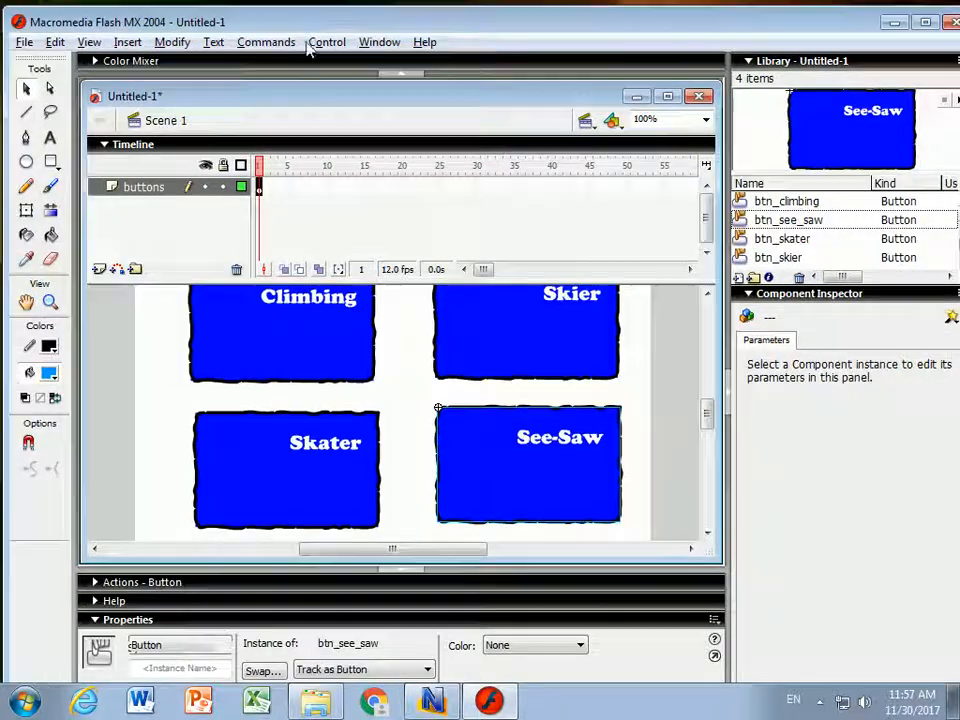
click(130, 582)
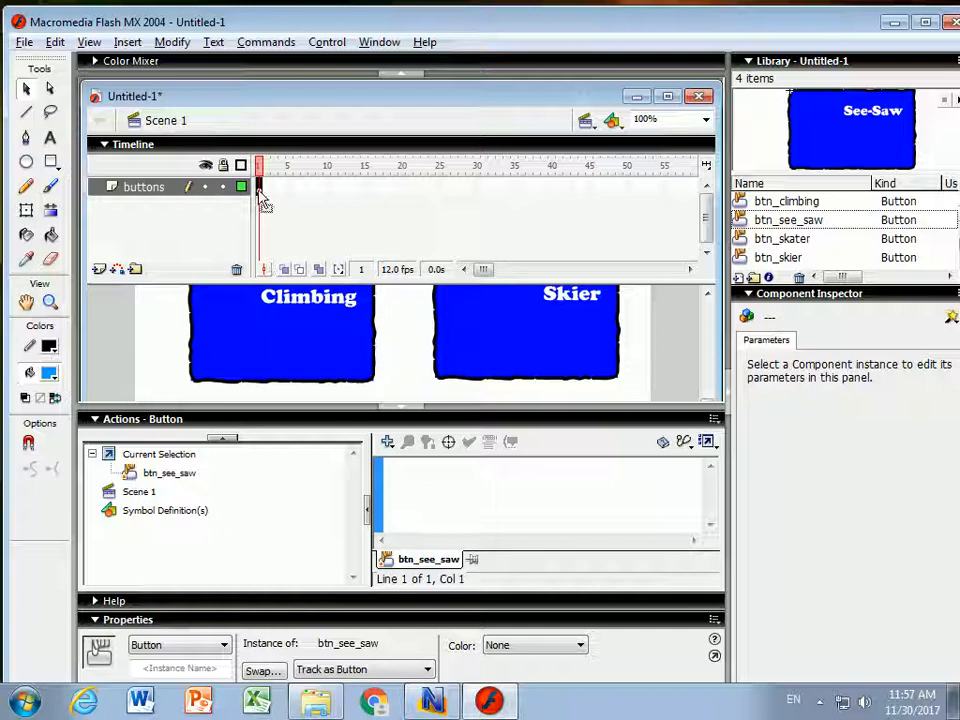
click(420, 397)
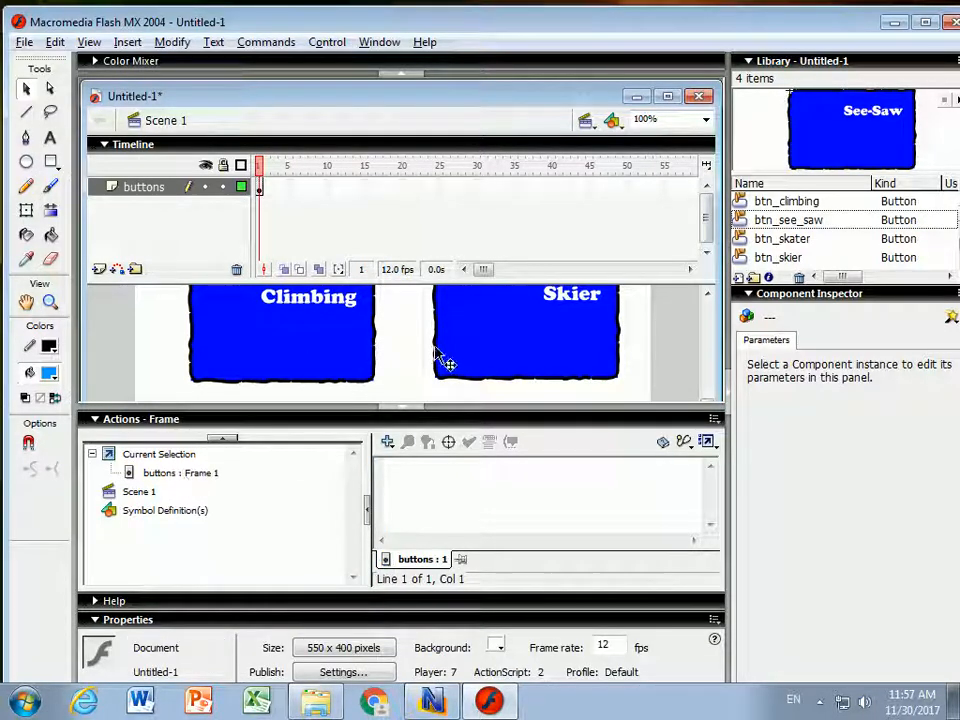
key(ctrl+shift+d)
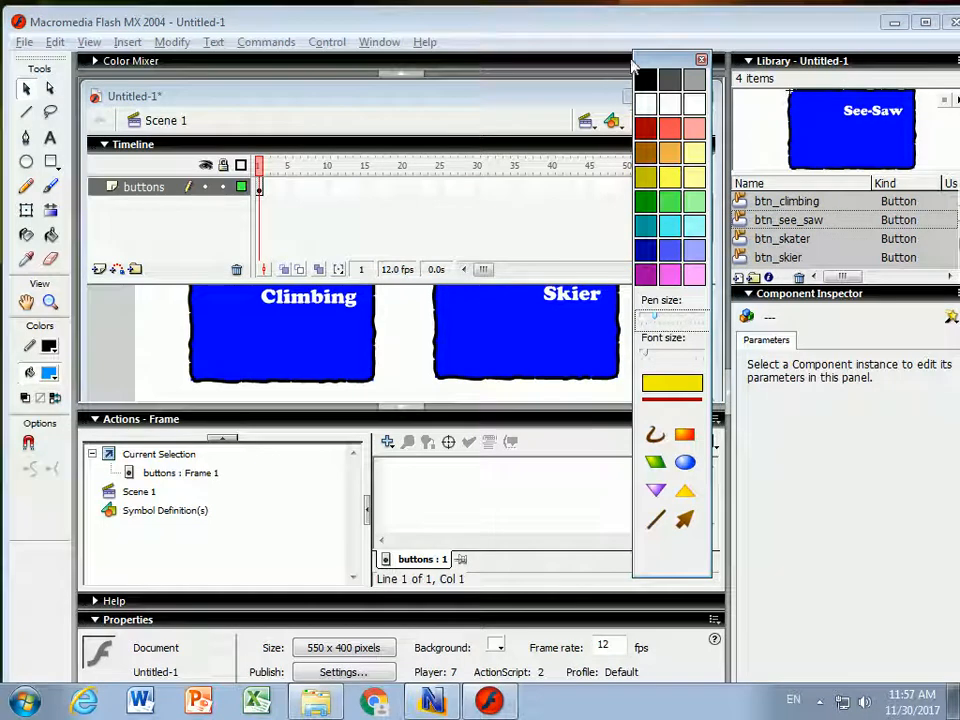
drag(778, 117, 833, 93)
click(852, 159)
mouse_move(124, 471)
mouse_down()
mouse_move(133, 455)
mouse_move(155, 490)
mouse_move(231, 476)
mouse_move(122, 468)
mouse_up()
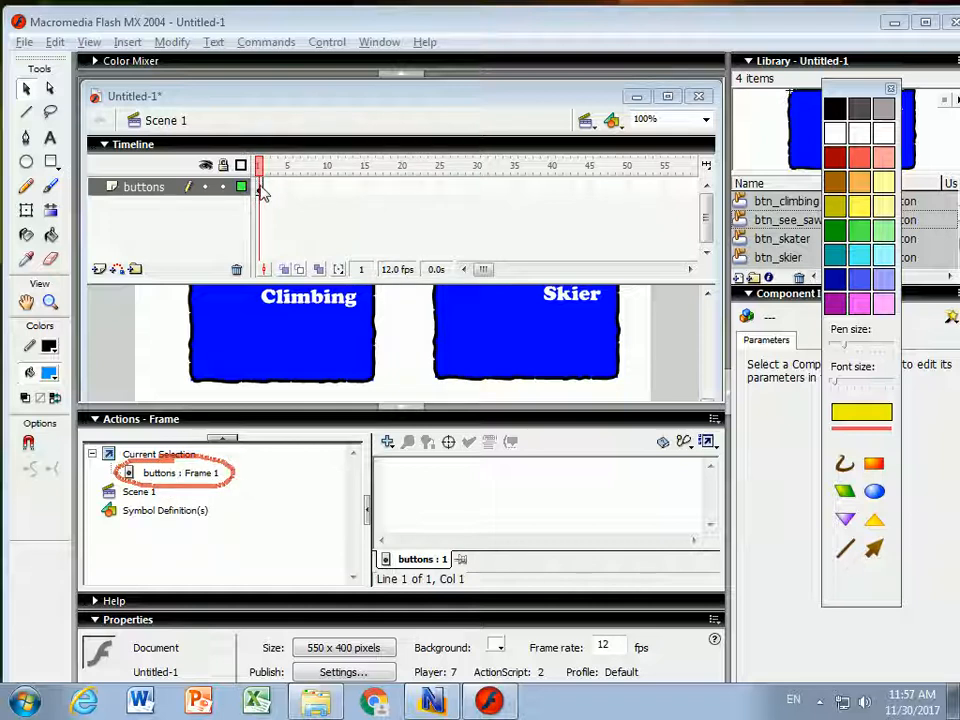
mouse_move(265, 187)
mouse_down()
mouse_move(257, 168)
mouse_move(245, 192)
mouse_up()
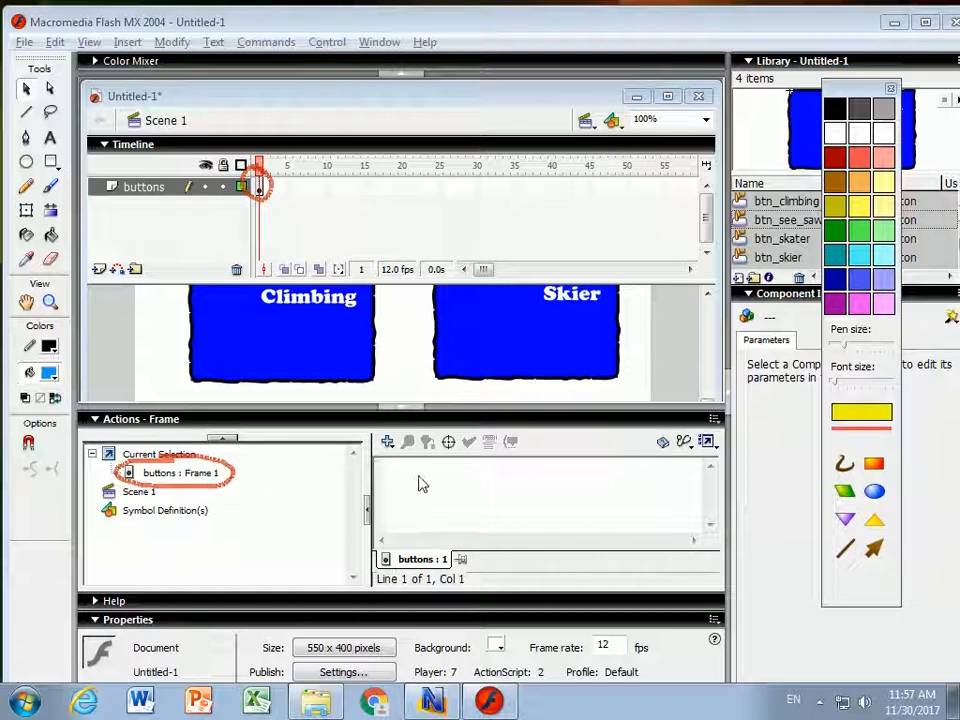
mouse_move(403, 420)
mouse_down()
mouse_move(358, 455)
mouse_move(400, 477)
mouse_move(418, 452)
mouse_move(401, 419)
mouse_up()
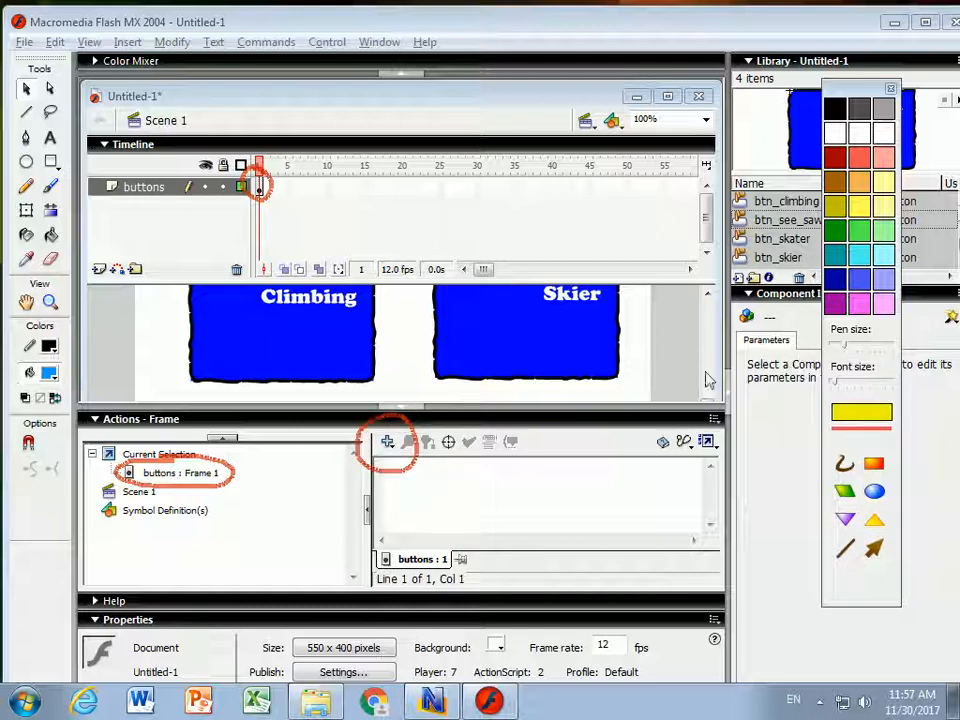
key(Escape)
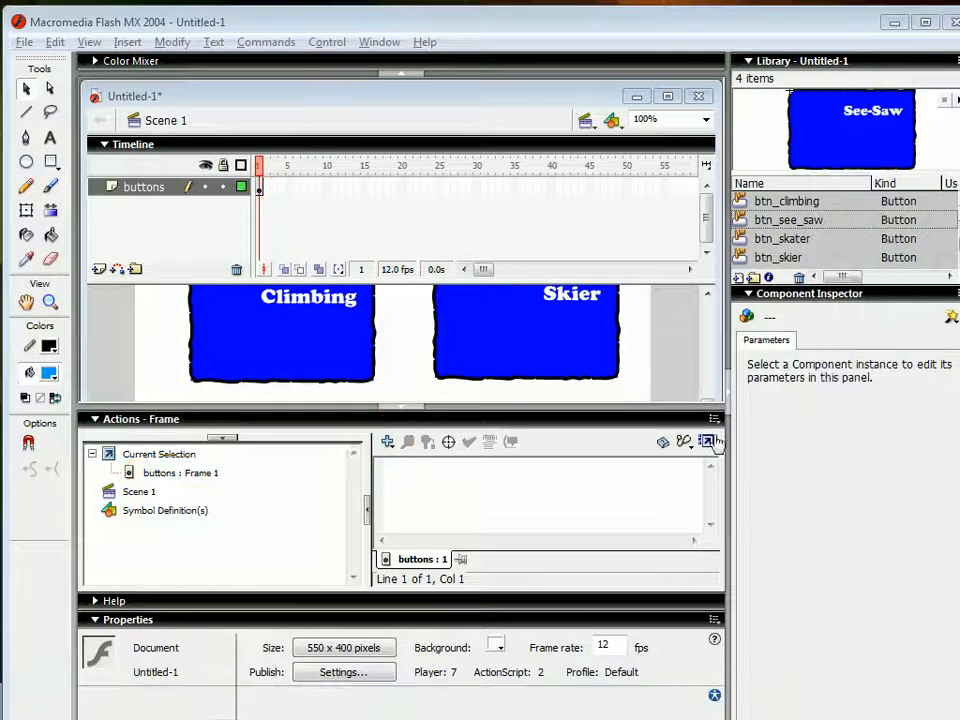
Add a stop action from the timeline control functions to frame 1 of the buttons layer.
click(387, 442)
mouse_move(422, 468)
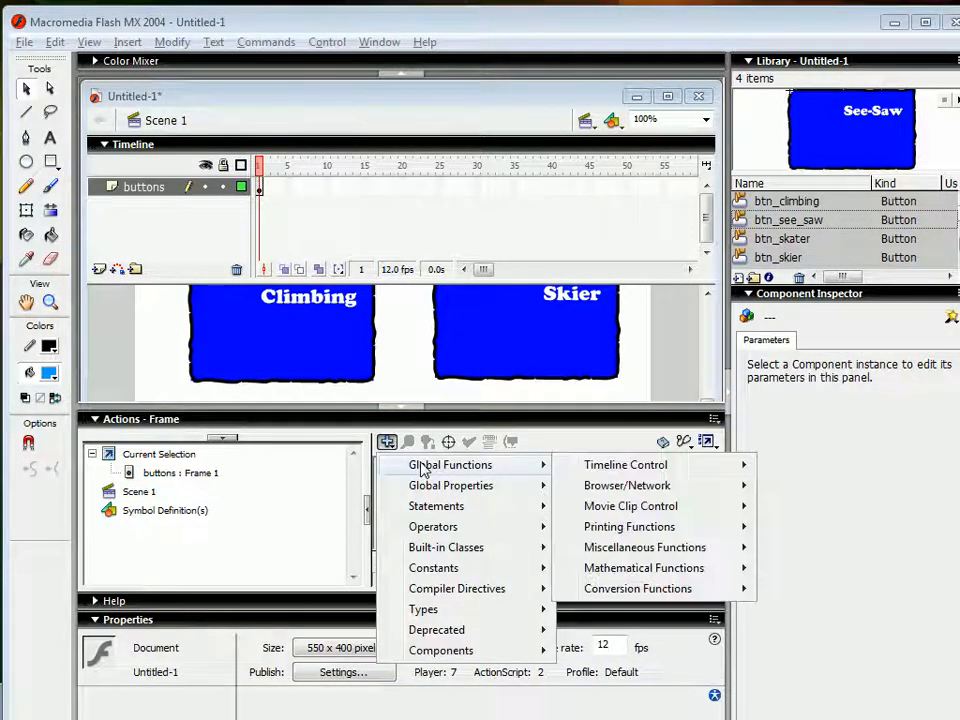
mouse_move(583, 466)
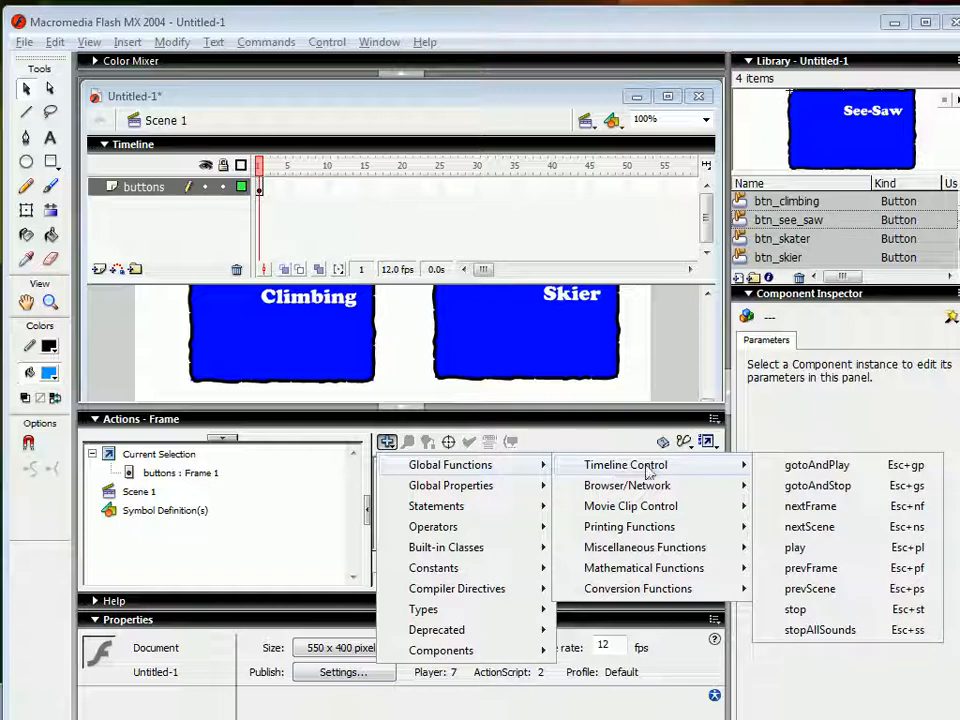
click(792, 609)
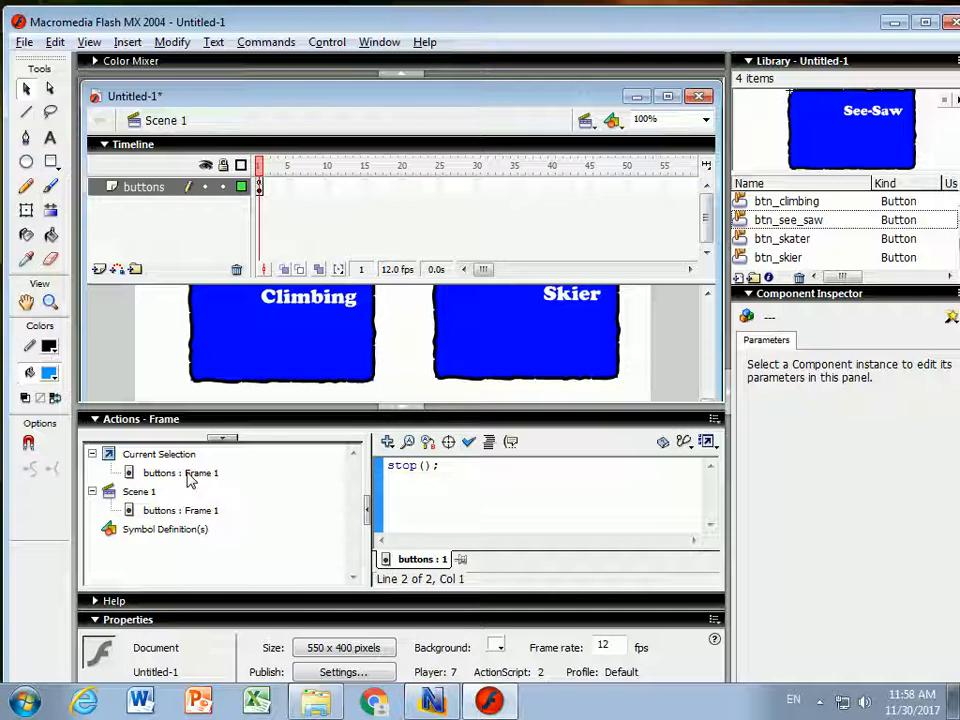
Add a new layer above the buttons layer and name it movies.
click(100, 272)
double_click(140, 187)
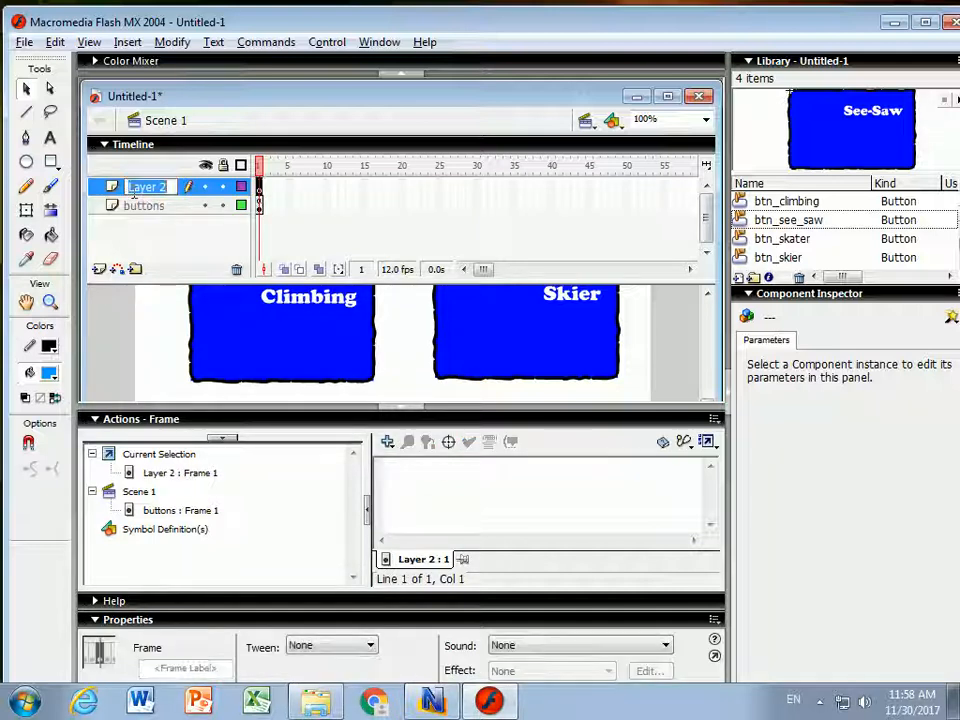
text(movies)
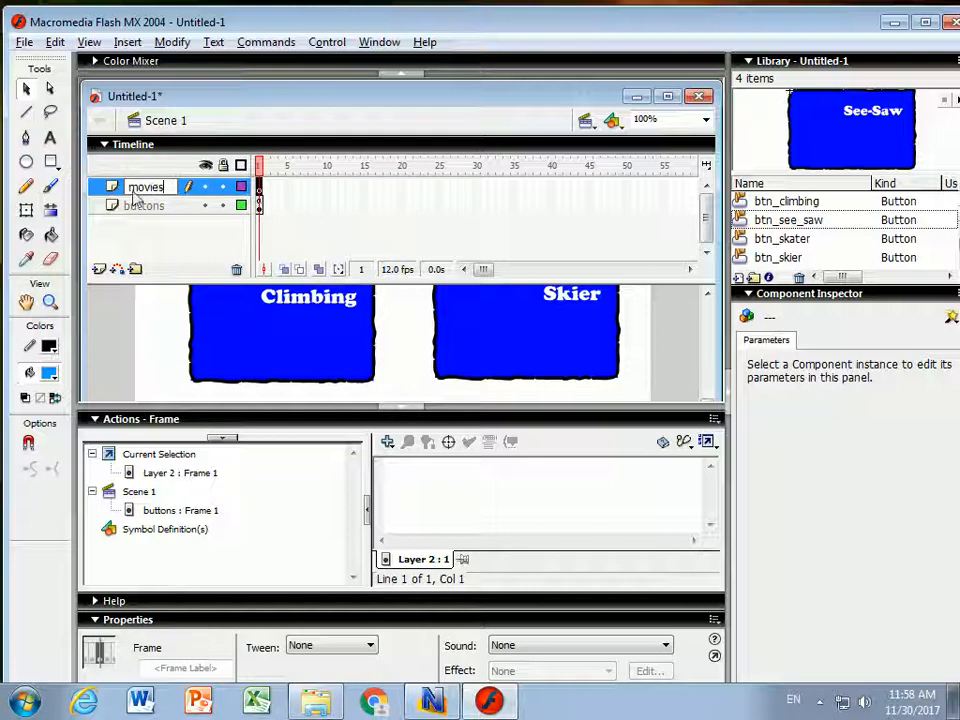
key(Return)
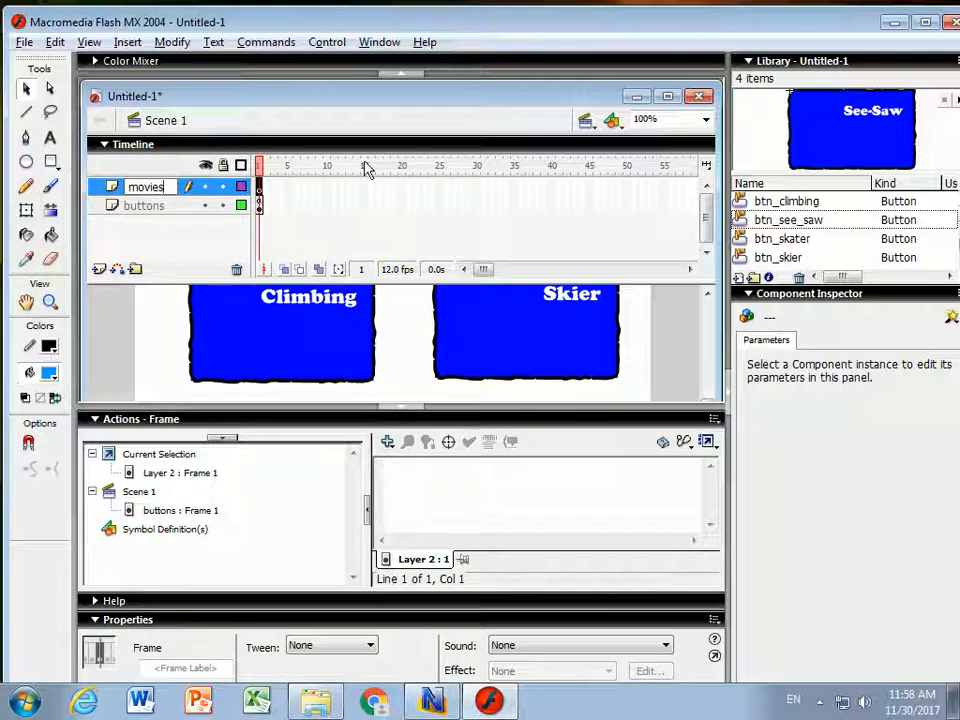
Insert a blank keyframe at frame 10 of the movies layer.
click(328, 190)
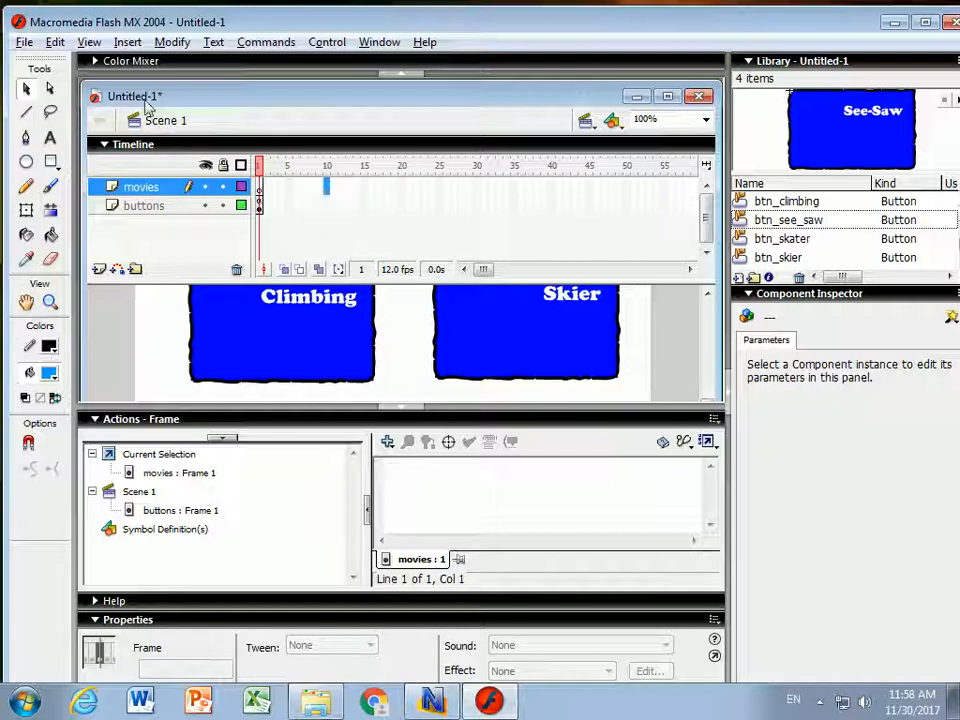
click(128, 43)
mouse_move(150, 94)
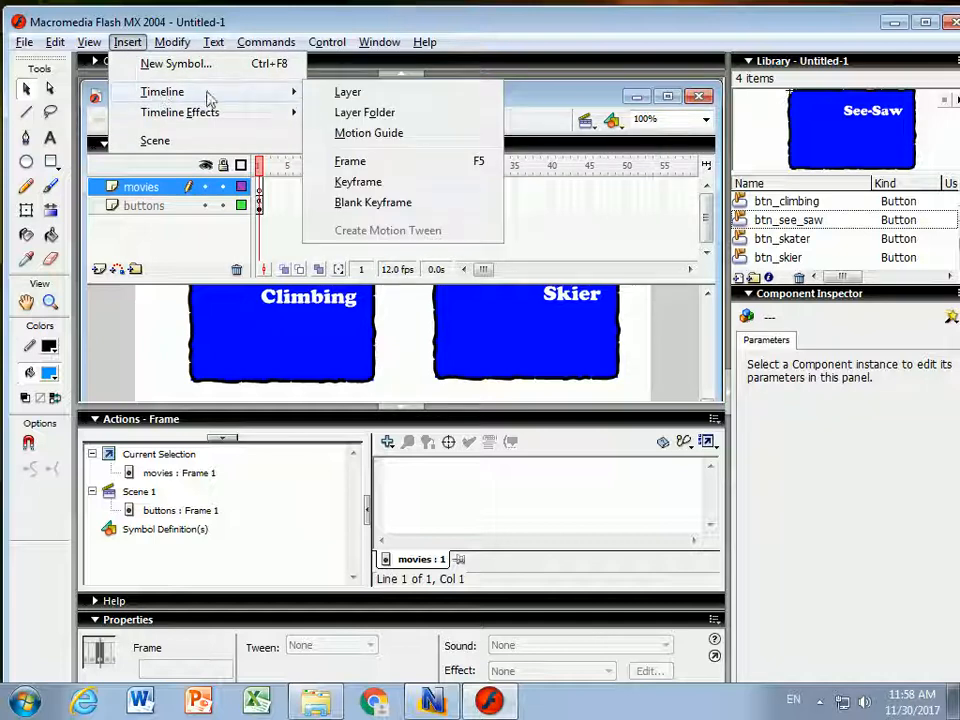
click(336, 202)
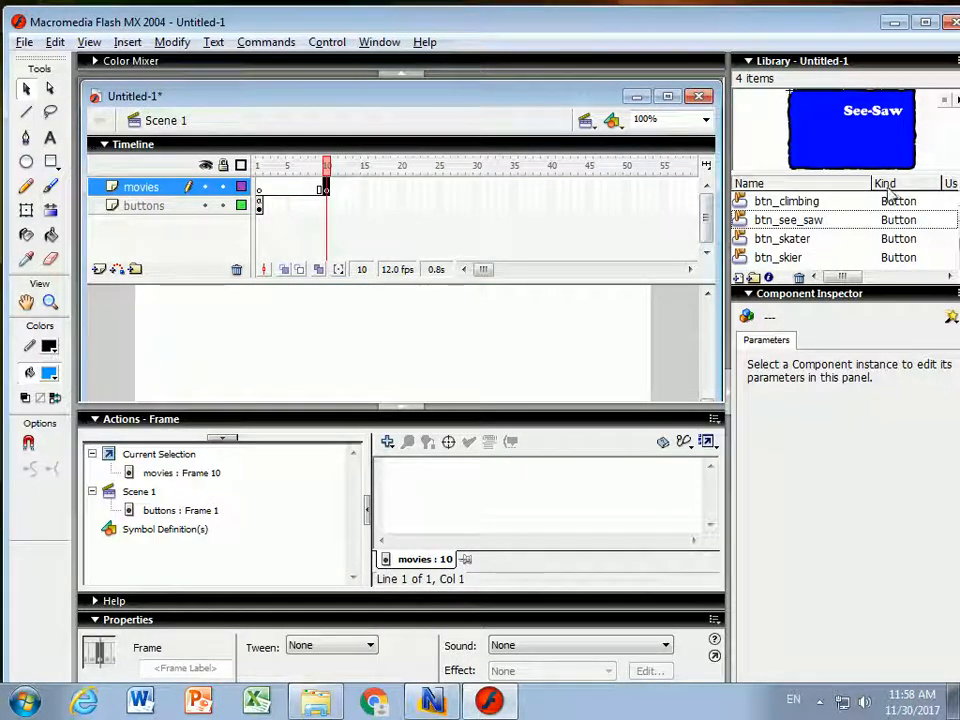
key(ctrl+shift+d)
click(643, 130)
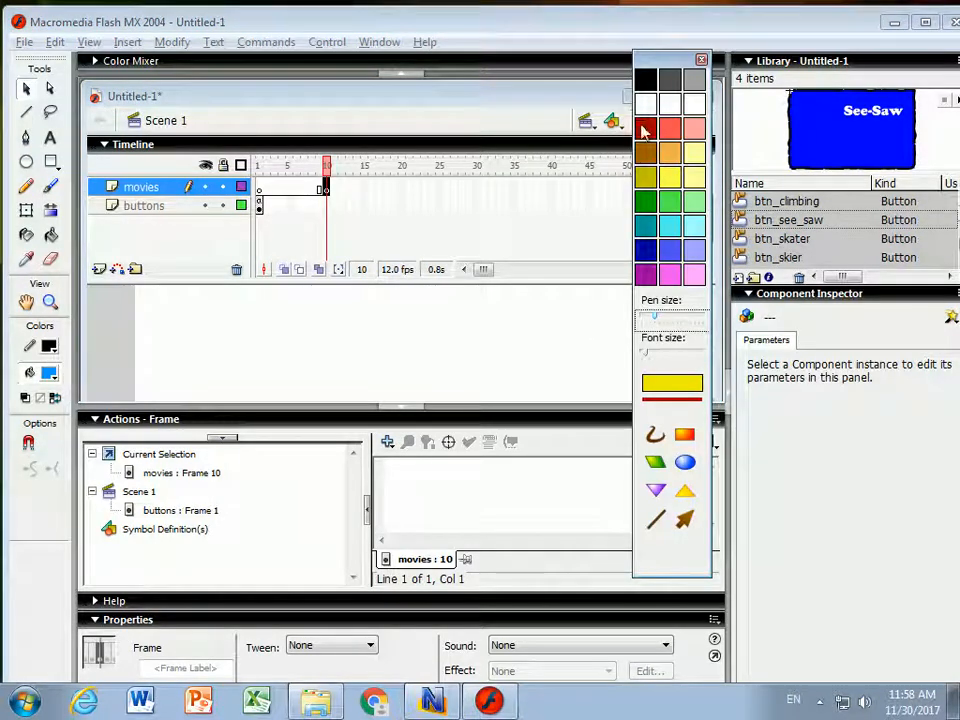
Label frame 10 of the movies layer skier_movie.
mouse_move(236, 643)
mouse_down()
mouse_move(126, 638)
mouse_move(142, 693)
mouse_move(190, 706)
mouse_move(245, 694)
mouse_move(240, 640)
mouse_up()
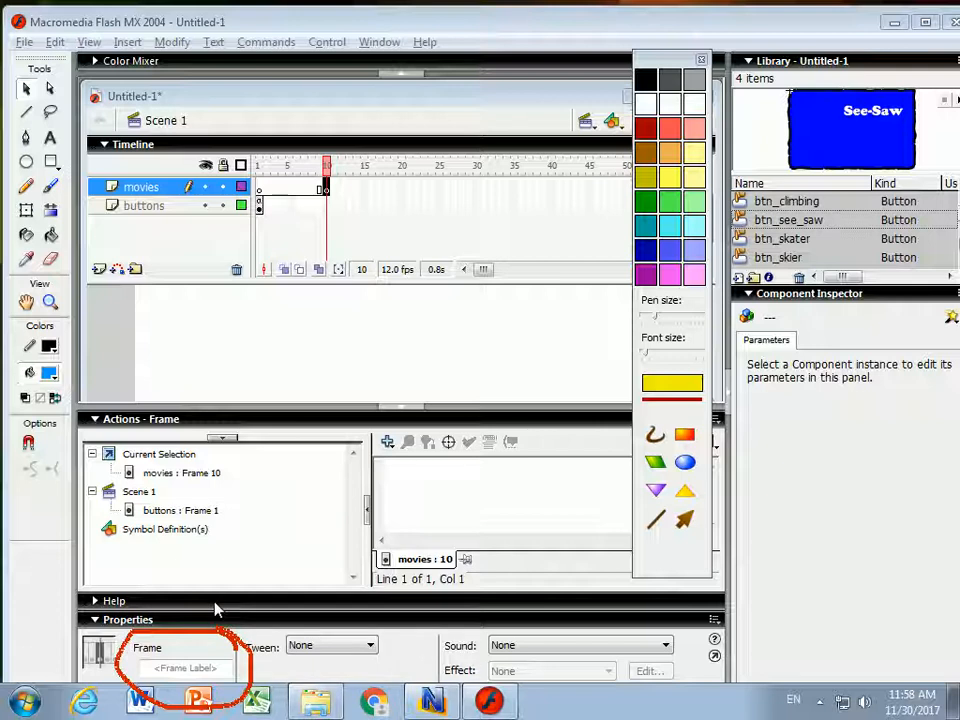
key(Escape)
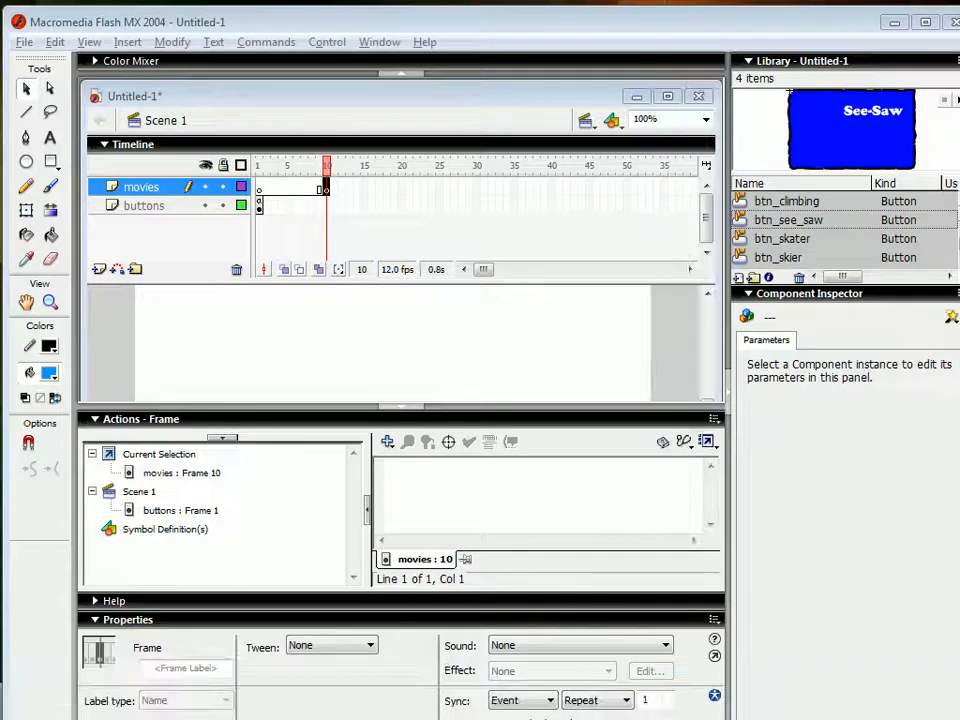
click(182, 666)
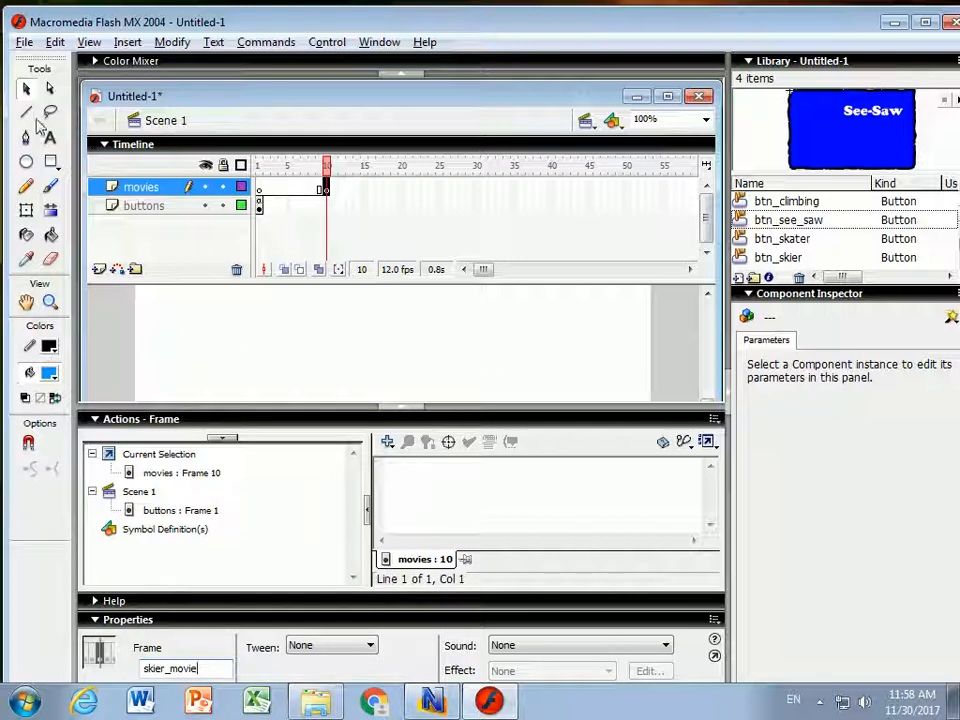
Import skier_40.swf into the library from the Flash folder in the home drive's Desktop folder.
click(25, 44)
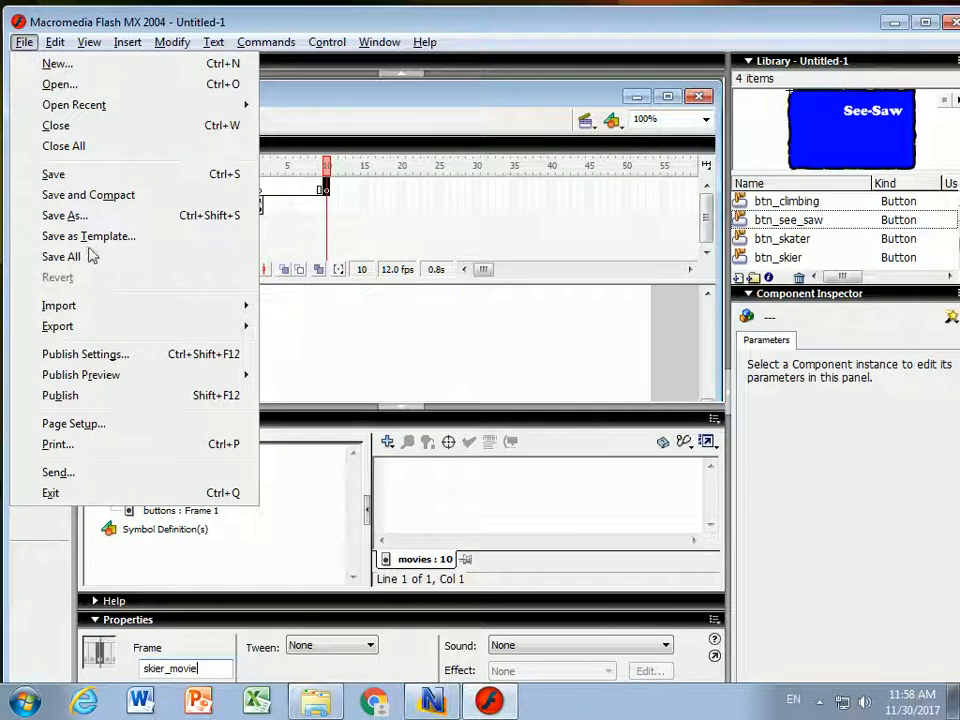
mouse_move(94, 312)
click(330, 328)
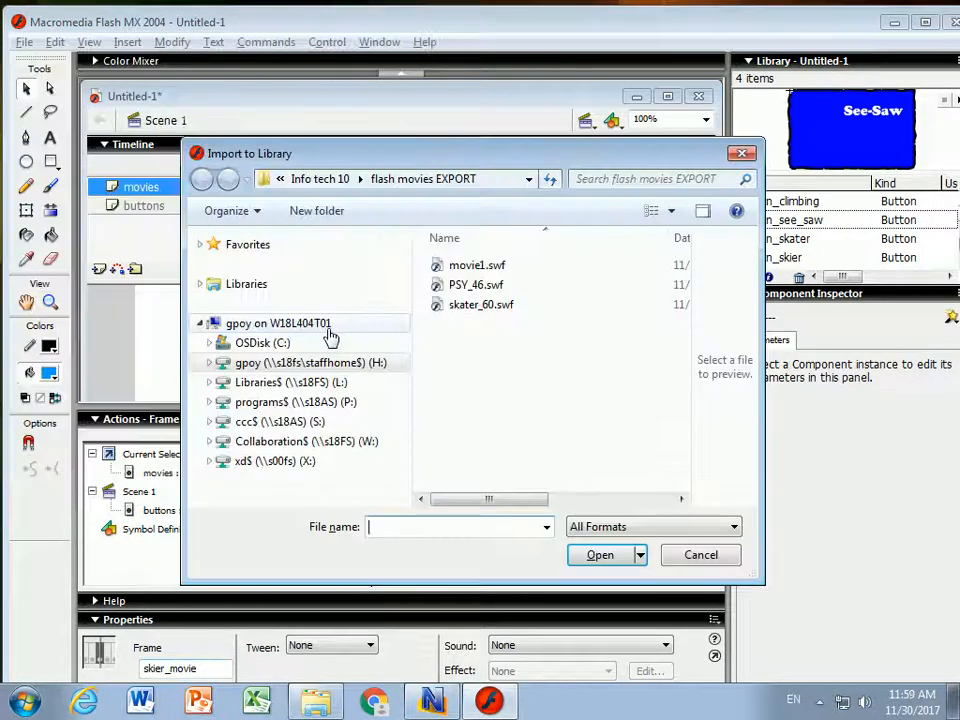
click(285, 366)
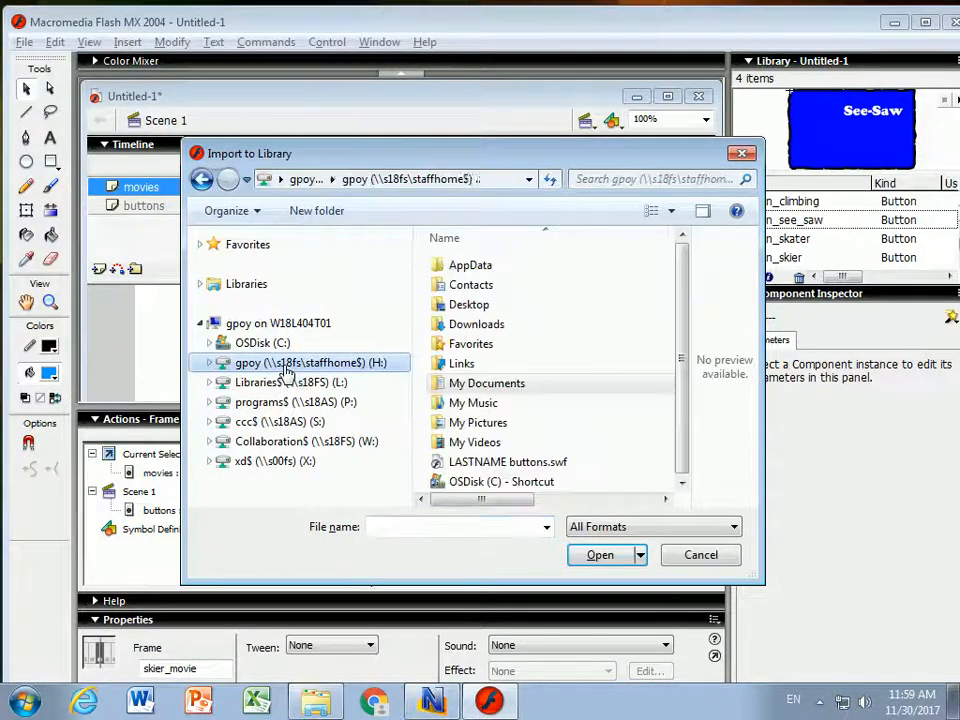
double_click(470, 304)
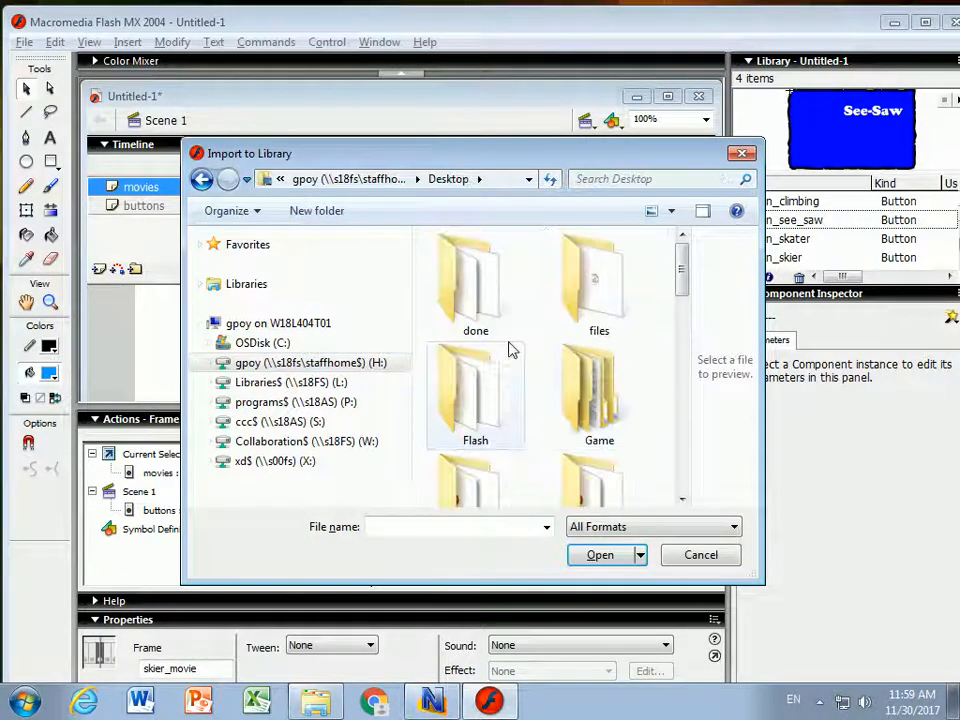
double_click(470, 404)
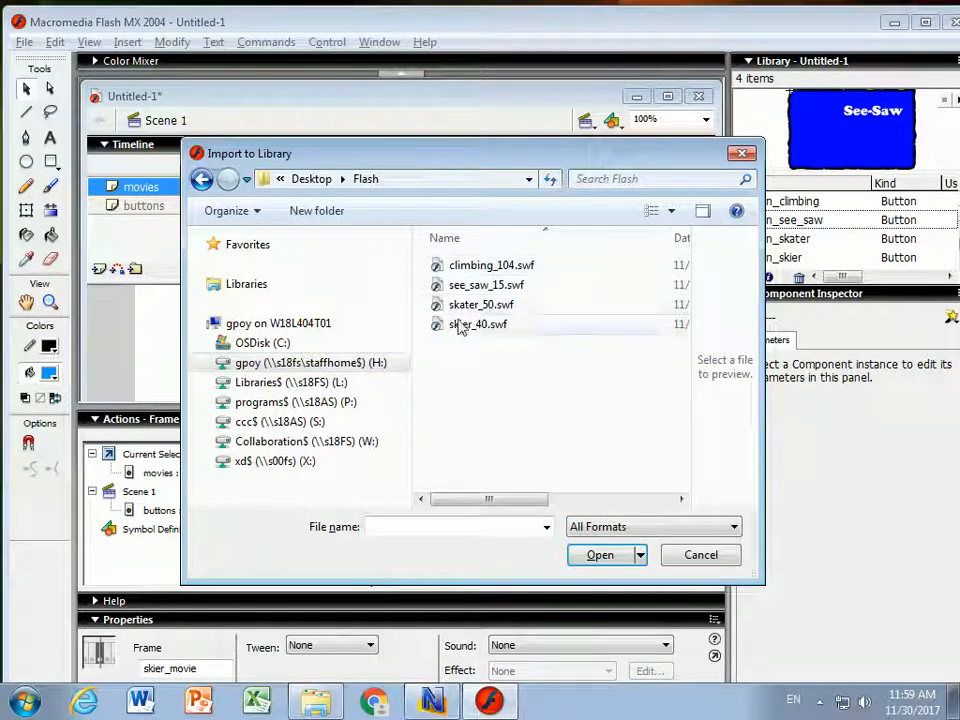
click(449, 332)
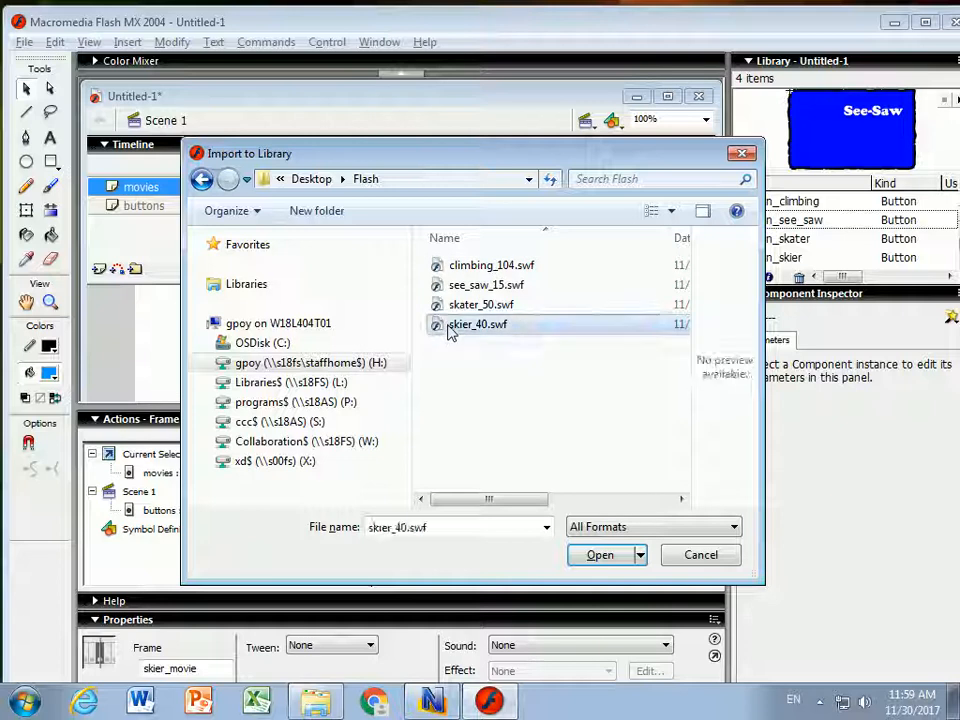
click(600, 556)
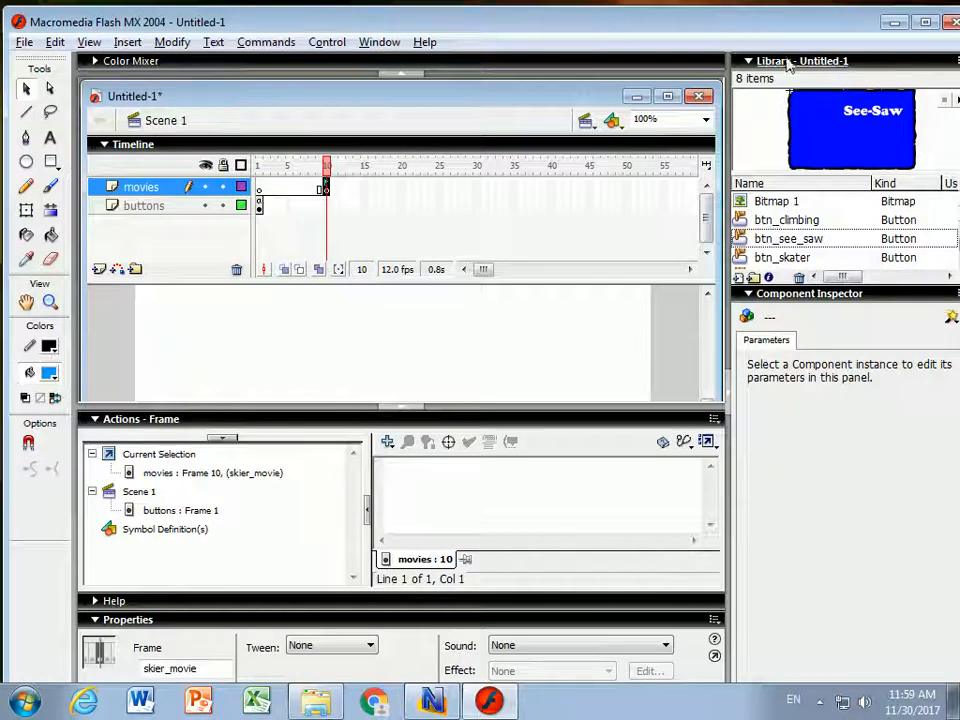
Place the skier_40.swf movie clip from the library on the stage at frame 10 of the movies layer.
drag(766, 29, 716, 28)
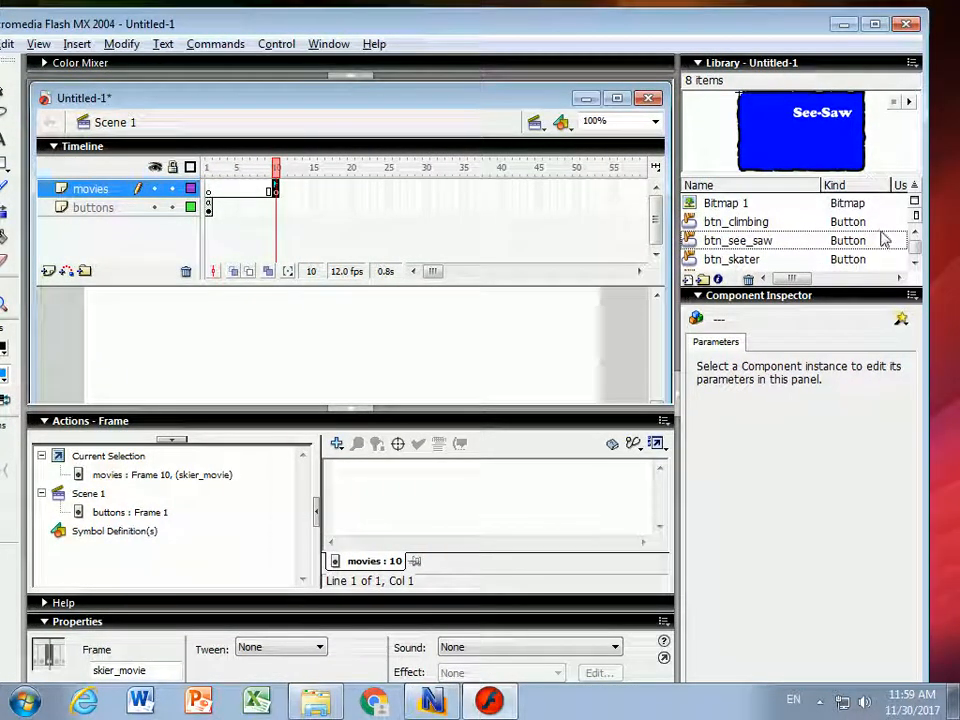
click(914, 262)
click(914, 262)
click(741, 261)
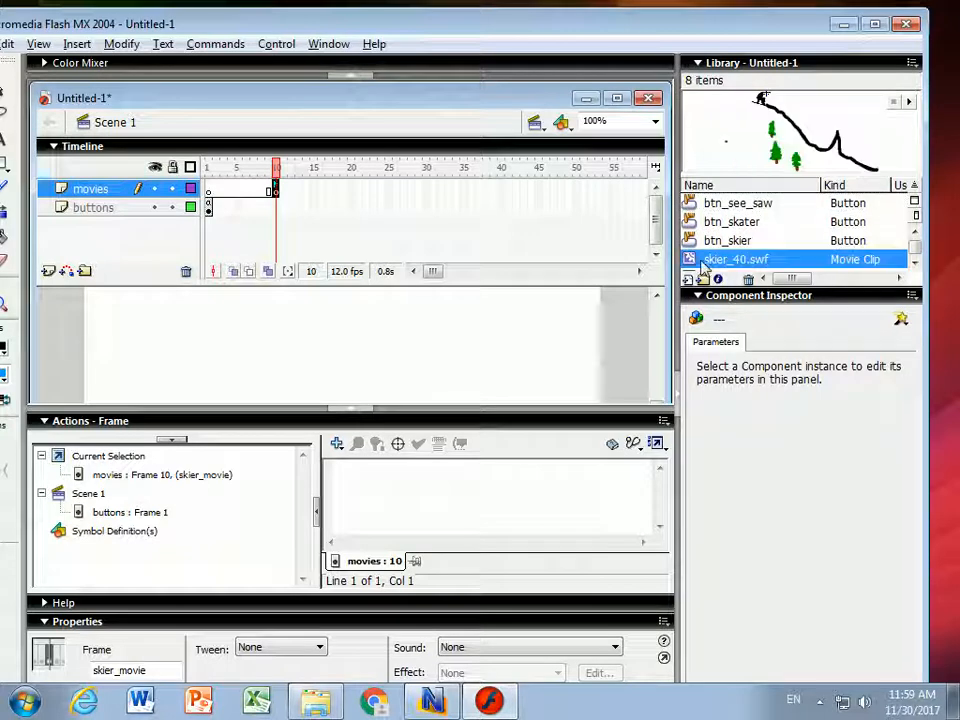
drag(703, 272, 330, 350)
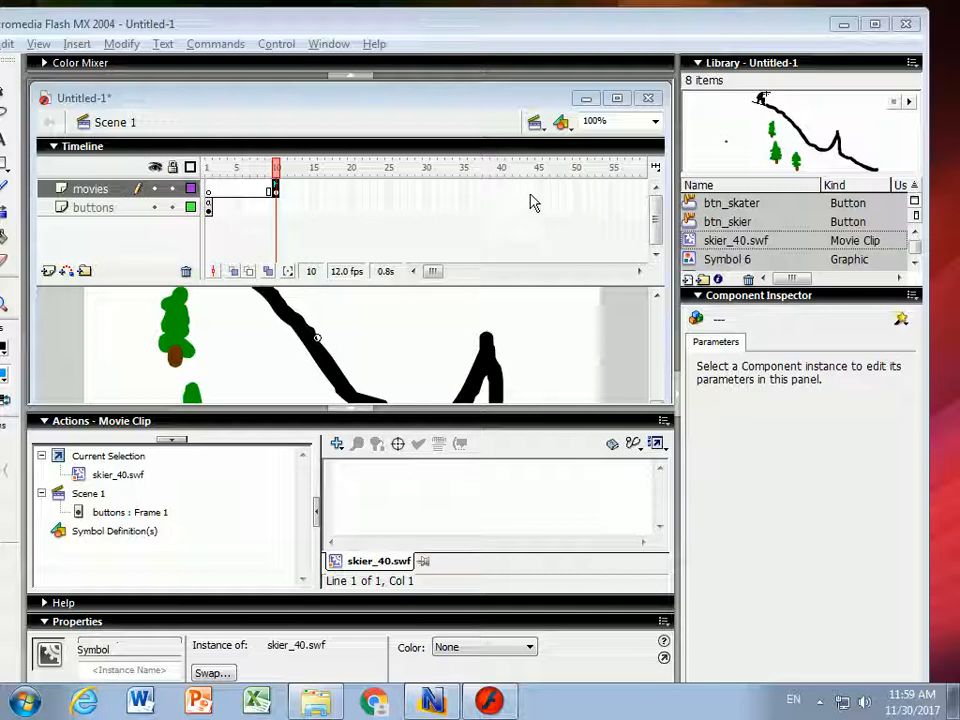
key(ctrl+2)
click(670, 128)
mouse_move(461, 324)
mouse_down()
mouse_move(420, 383)
mouse_move(410, 352)
mouse_move(442, 355)
mouse_move(470, 321)
mouse_move(466, 361)
mouse_up()
mouse_move(376, 298)
mouse_down()
mouse_move(406, 393)
mouse_move(494, 399)
mouse_move(501, 320)
mouse_move(479, 303)
mouse_move(375, 306)
mouse_up()
mouse_move(270, 193)
mouse_down()
mouse_move(305, 228)
mouse_move(400, 240)
mouse_move(512, 222)
mouse_move(563, 204)
mouse_up()
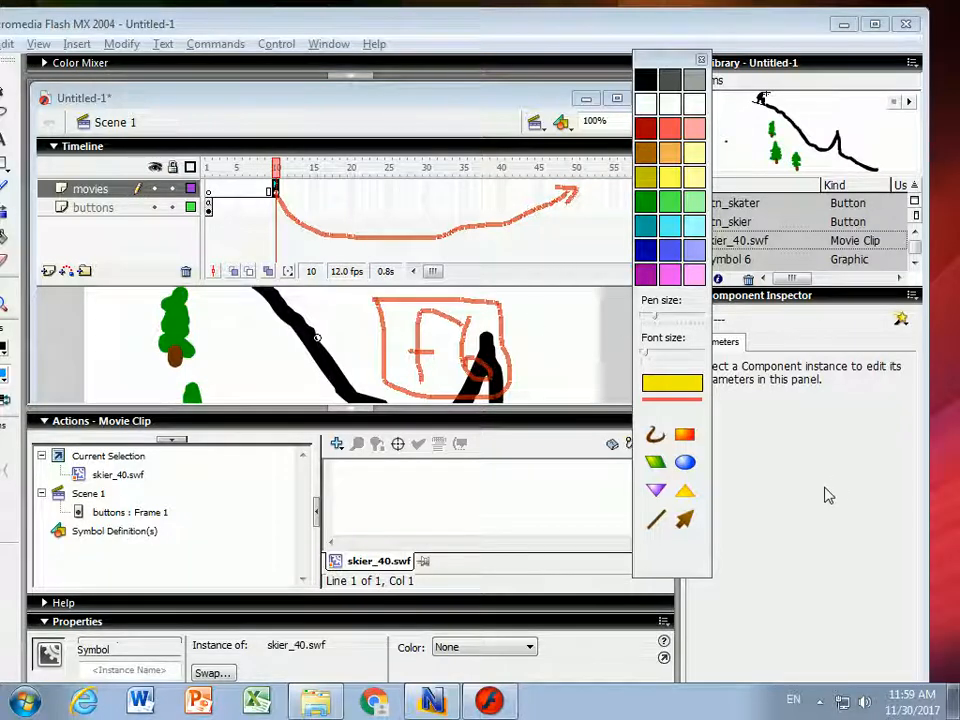
key(Escape)
Insert a keyframe at frame 50 of the movies layer and give it the action gotoAndPlay("menu").
click(576, 192)
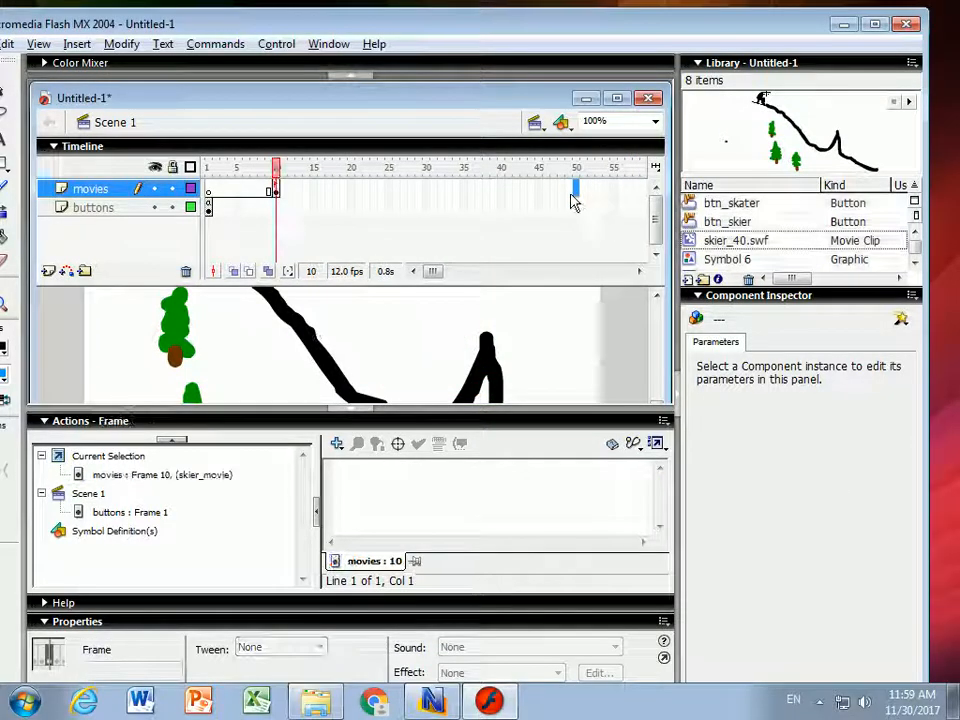
key(F6)
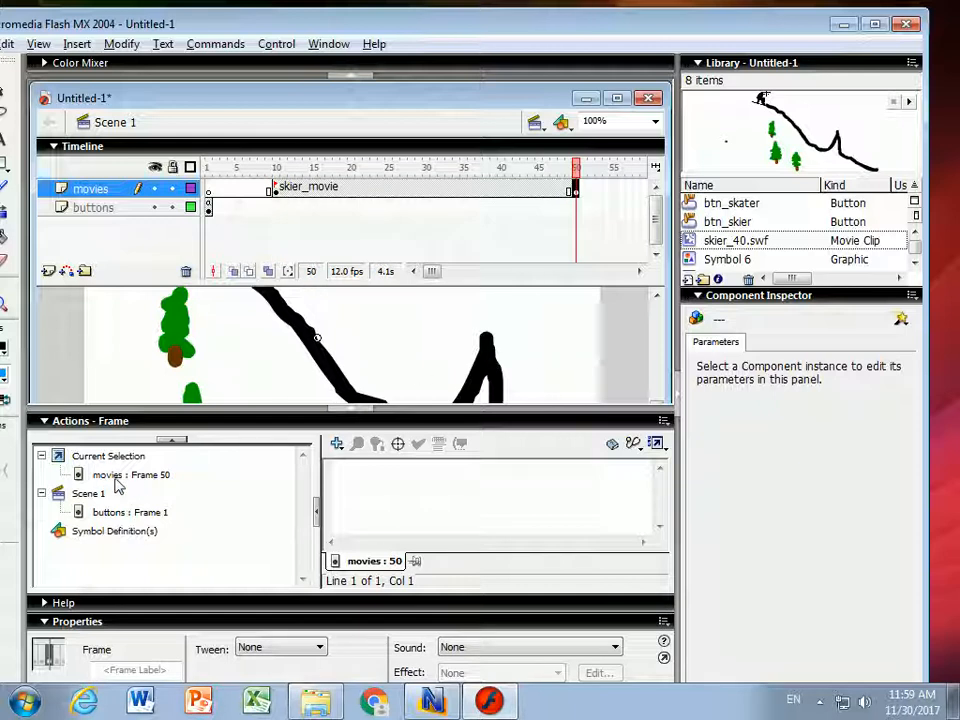
click(115, 475)
click(336, 444)
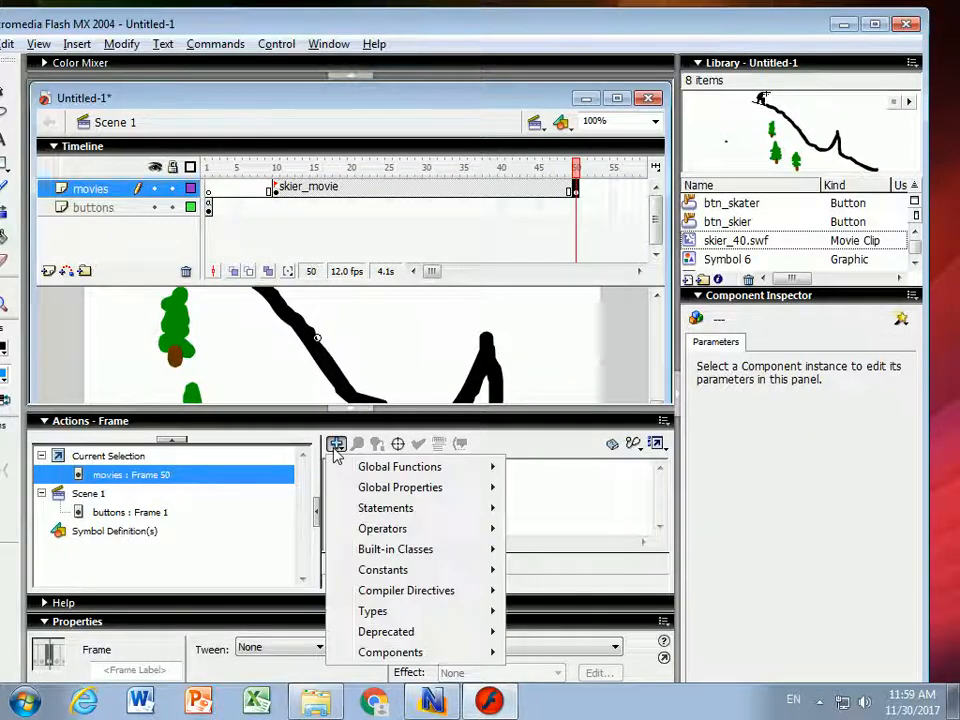
mouse_move(375, 481)
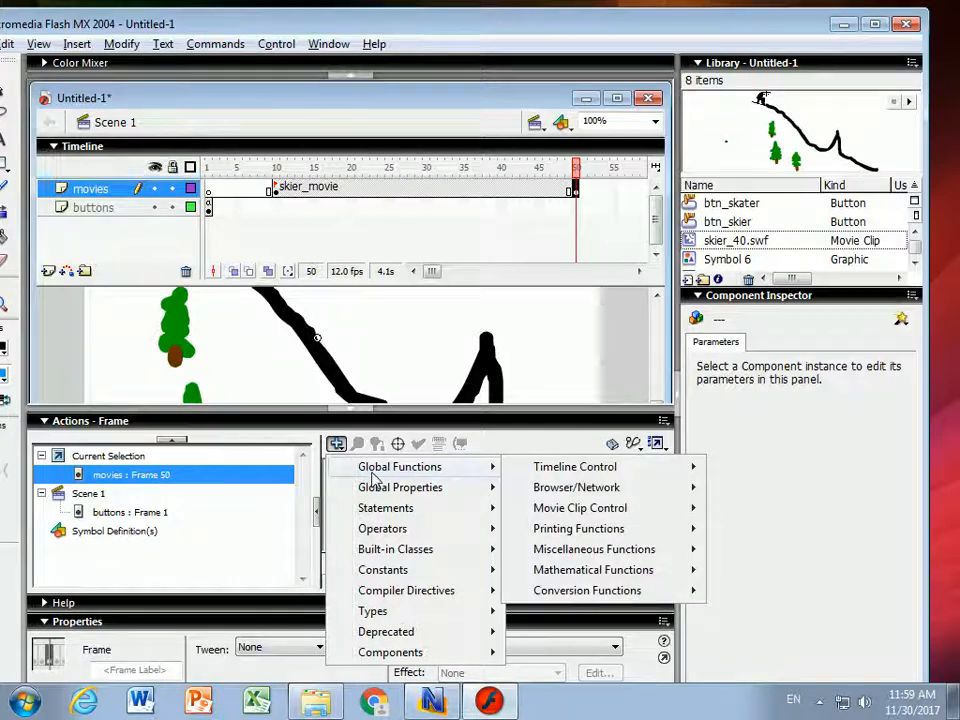
mouse_move(548, 470)
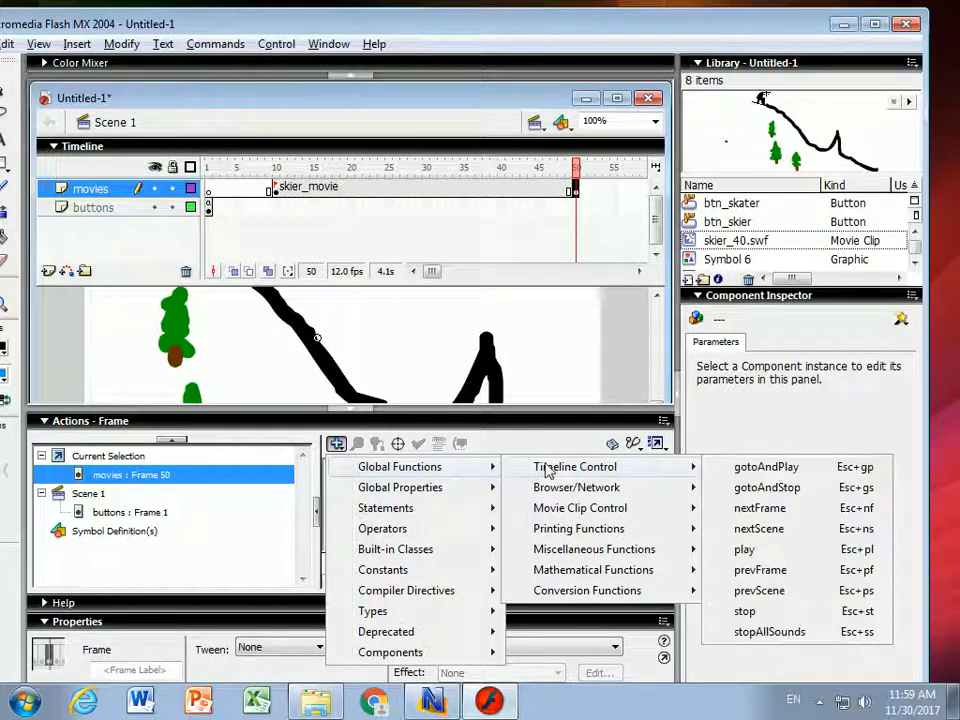
click(758, 474)
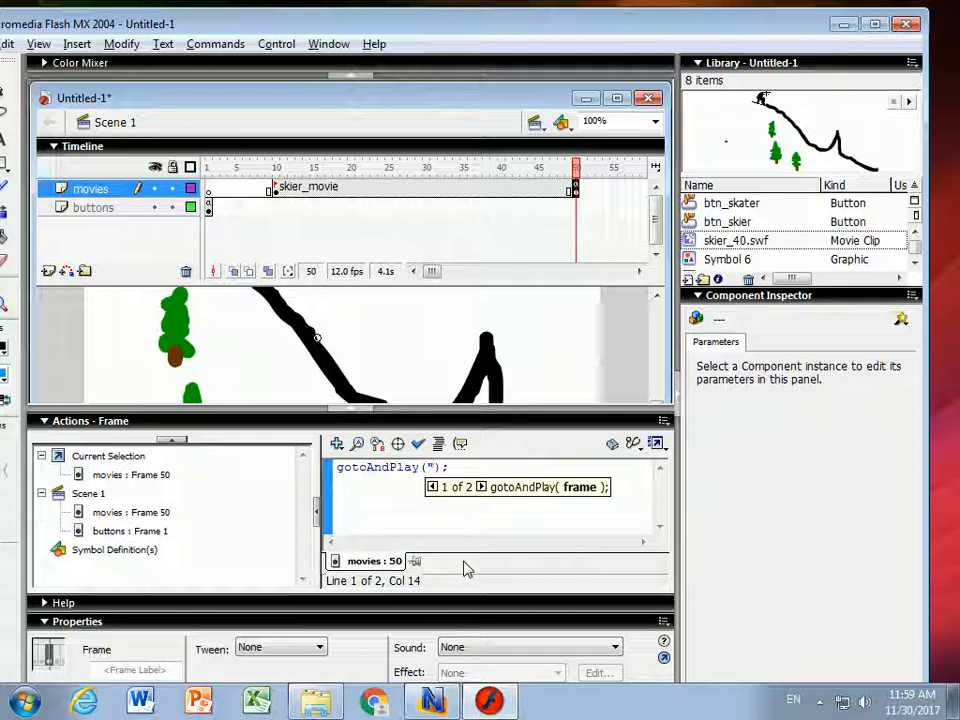
text("menu")
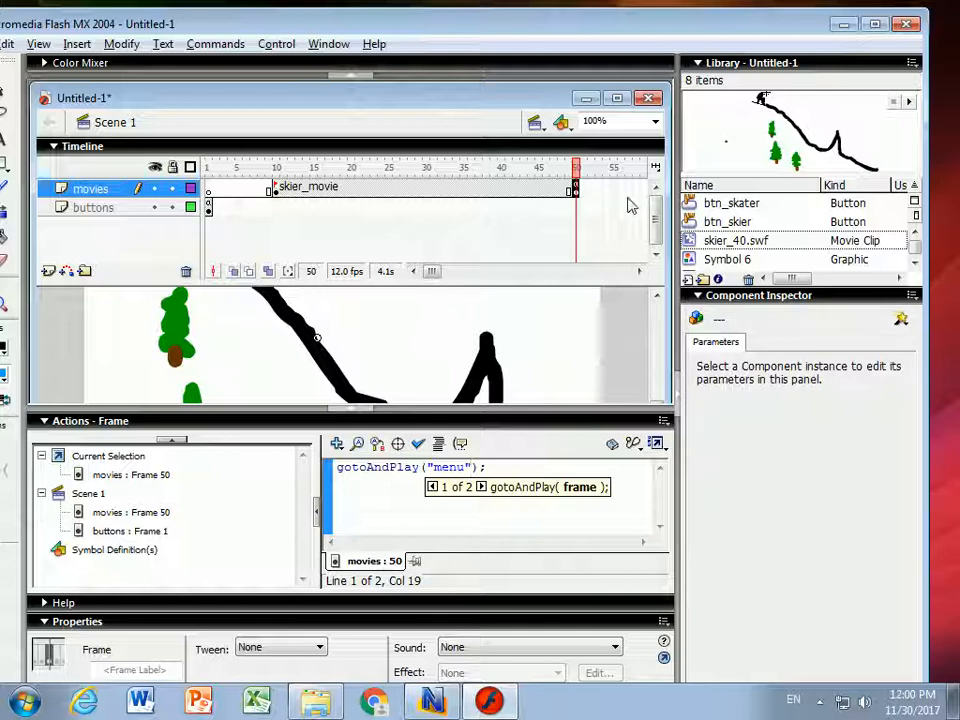
Insert a blank keyframe at frame 100 of the movies layer.
drag(640, 273, 640, 273)
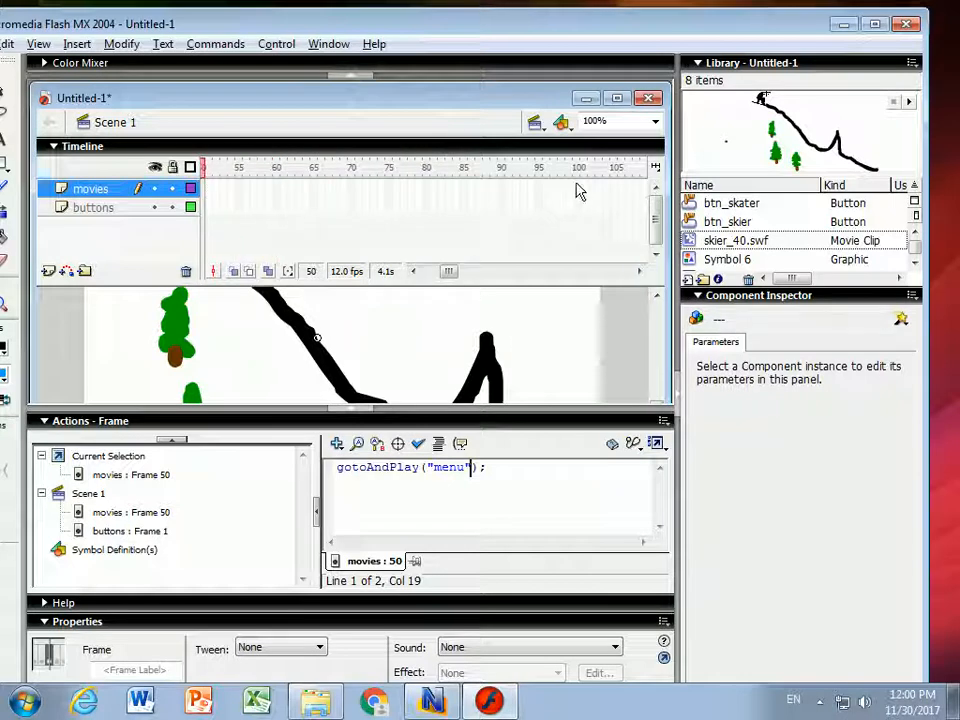
click(575, 188)
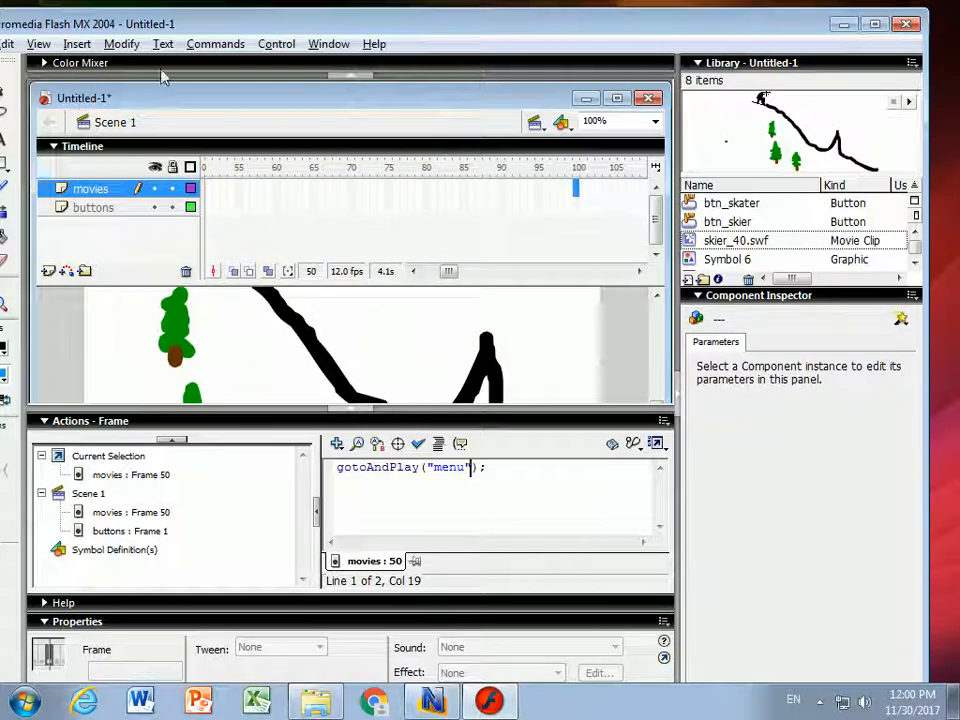
click(77, 44)
mouse_move(111, 93)
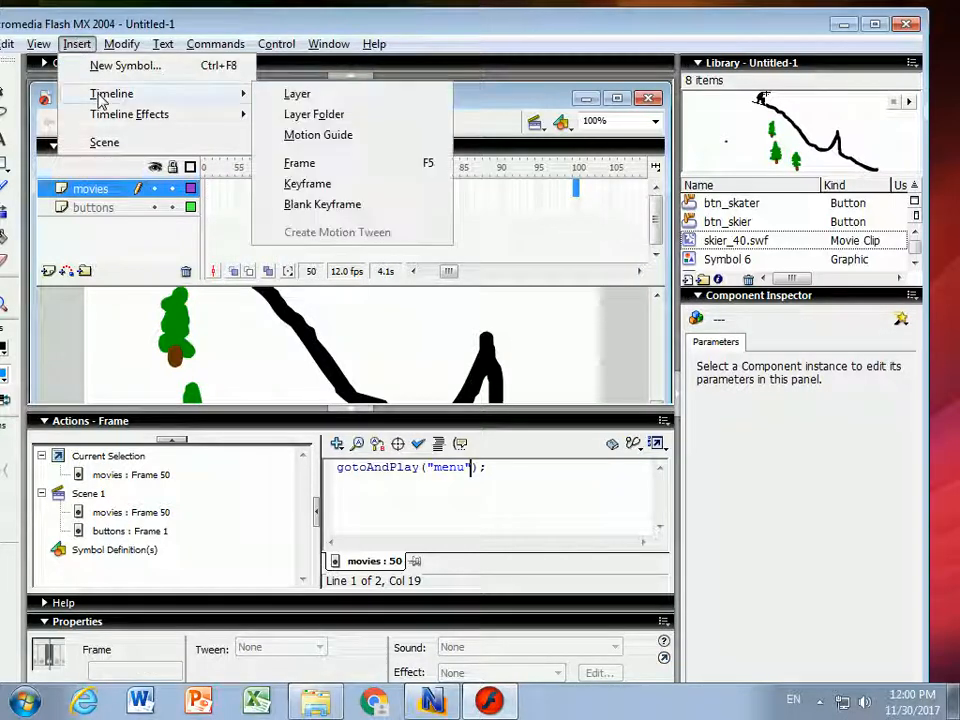
click(333, 205)
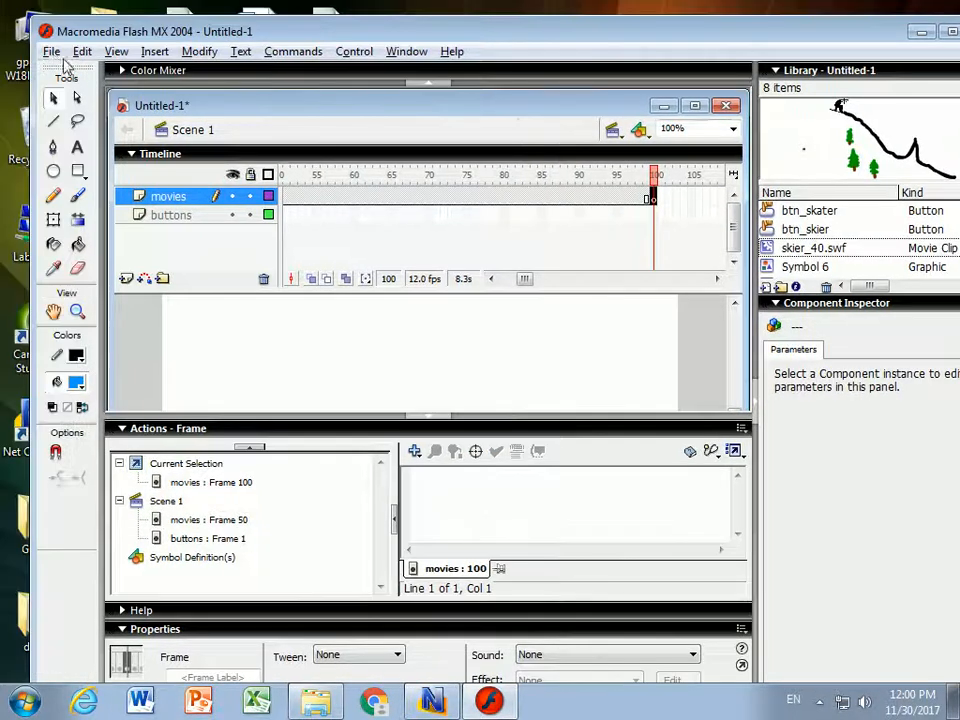
Import skater_50.swf from the Flash folder into the library.
click(51, 53)
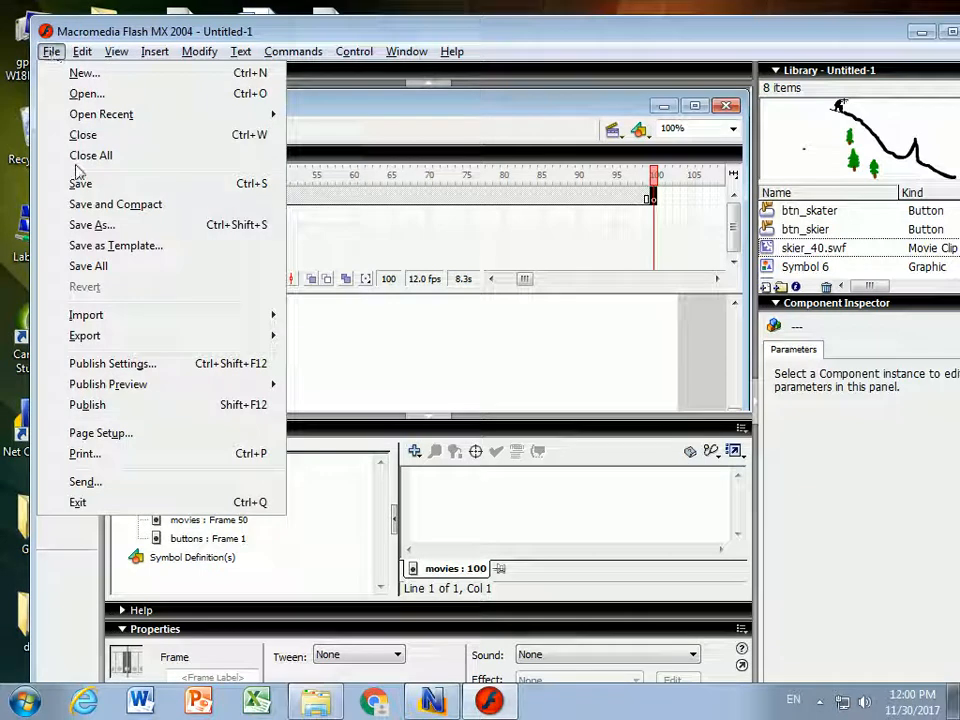
mouse_move(153, 316)
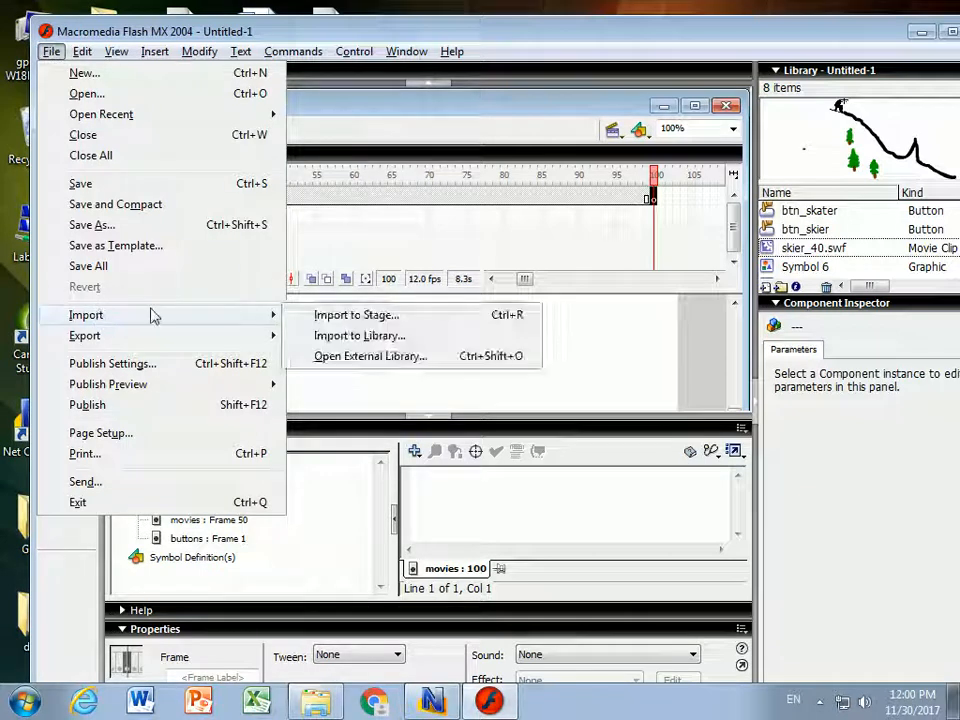
click(336, 337)
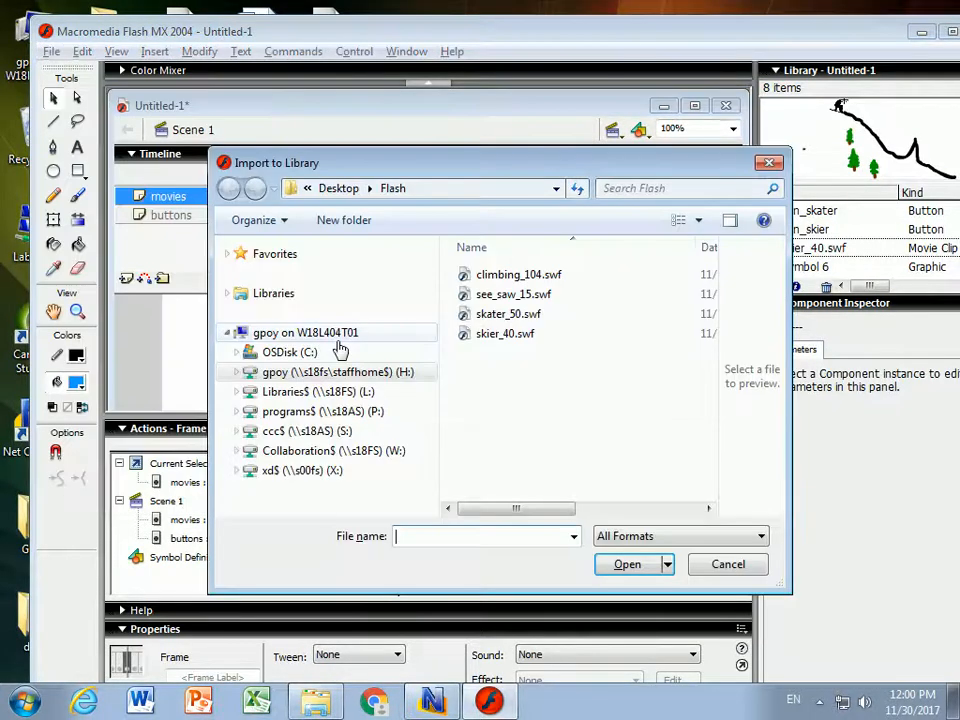
click(495, 314)
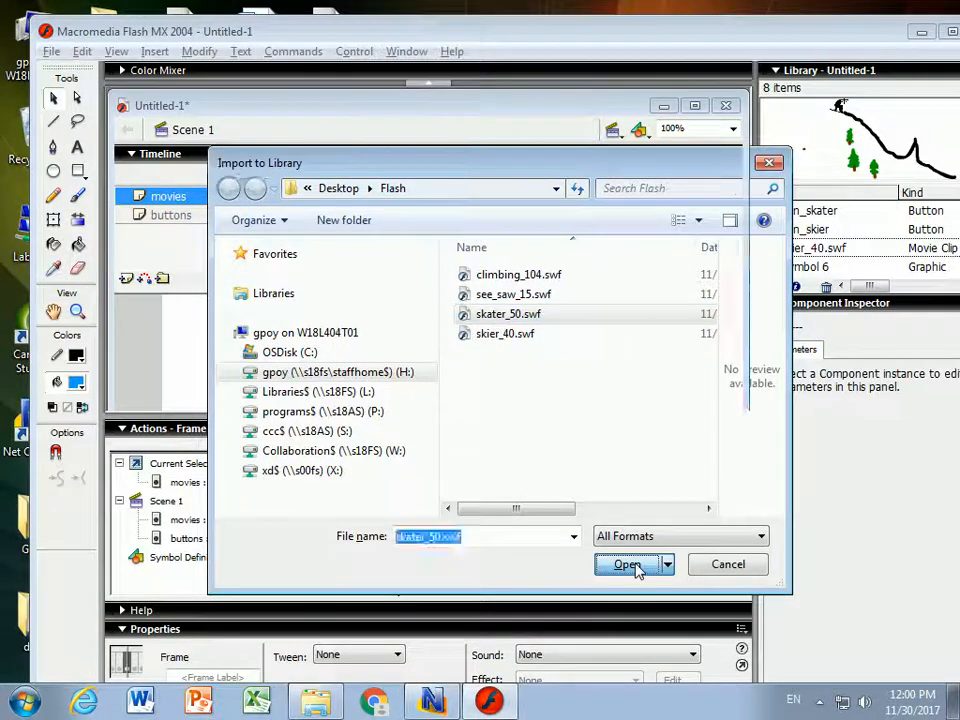
click(636, 566)
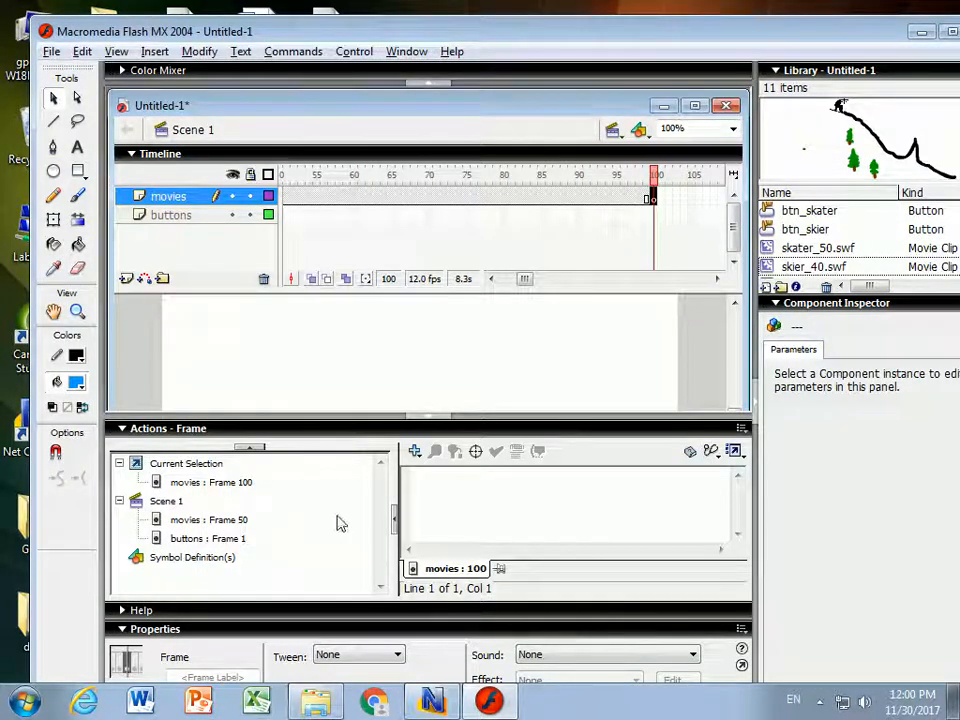
Label frame 100 of the movies layer skater_movie and position the skater_50.swf movie clip on the stage there.
click(205, 676)
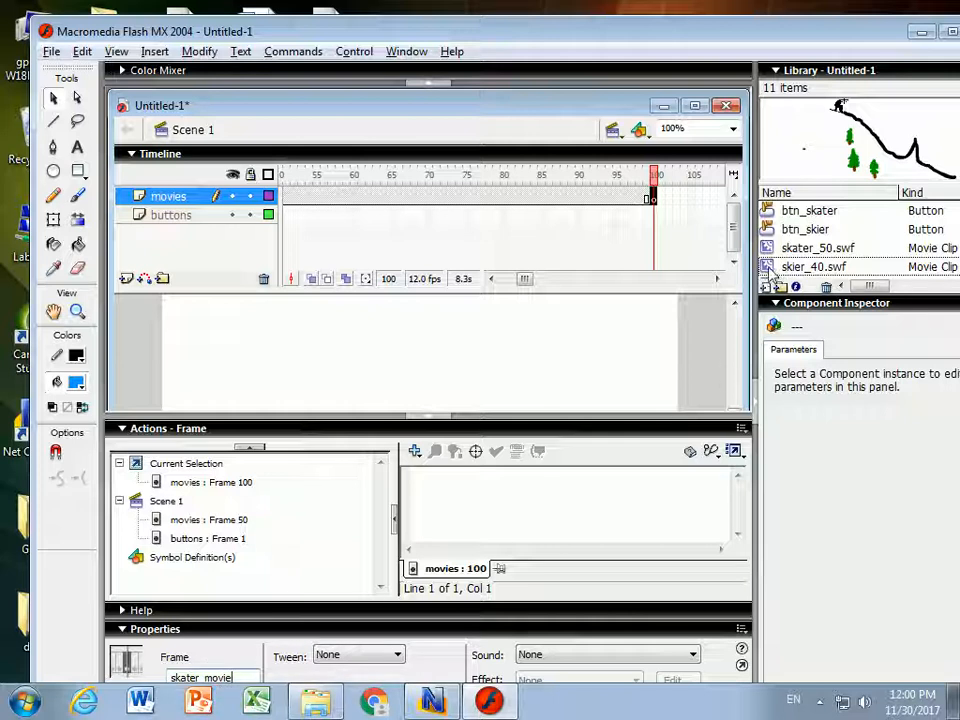
click(800, 250)
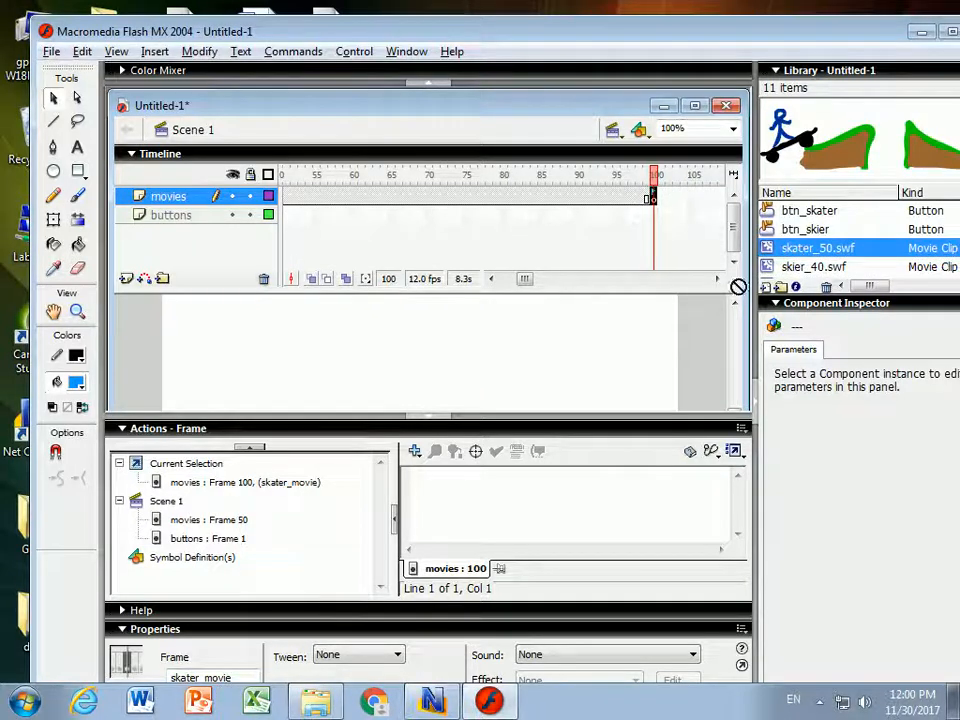
click(484, 349)
drag(478, 369, 476, 407)
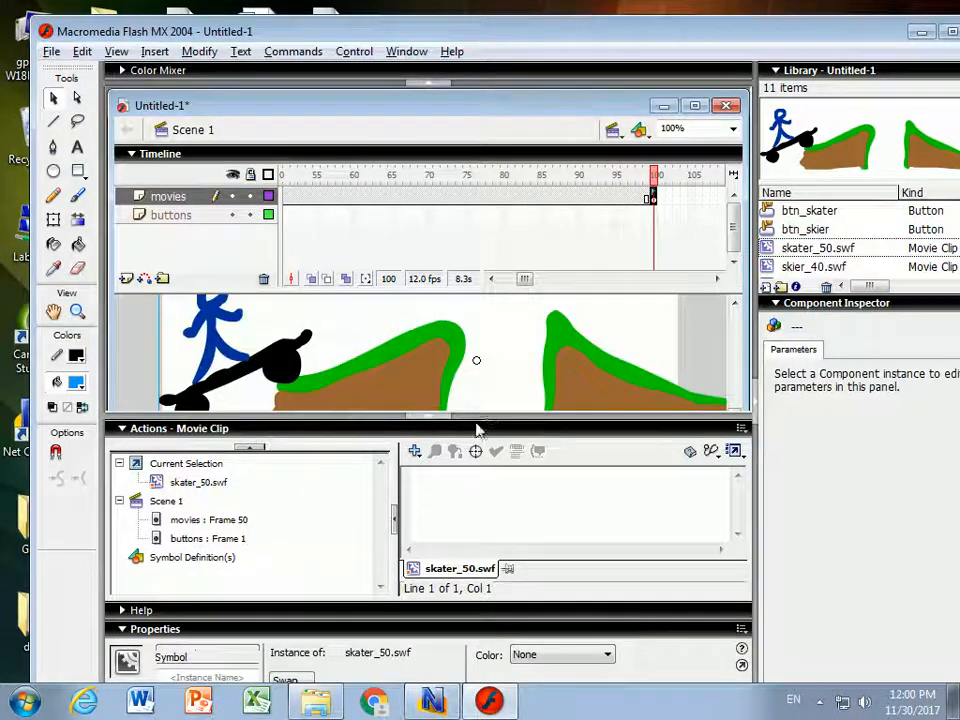
drag(424, 381, 317, 392)
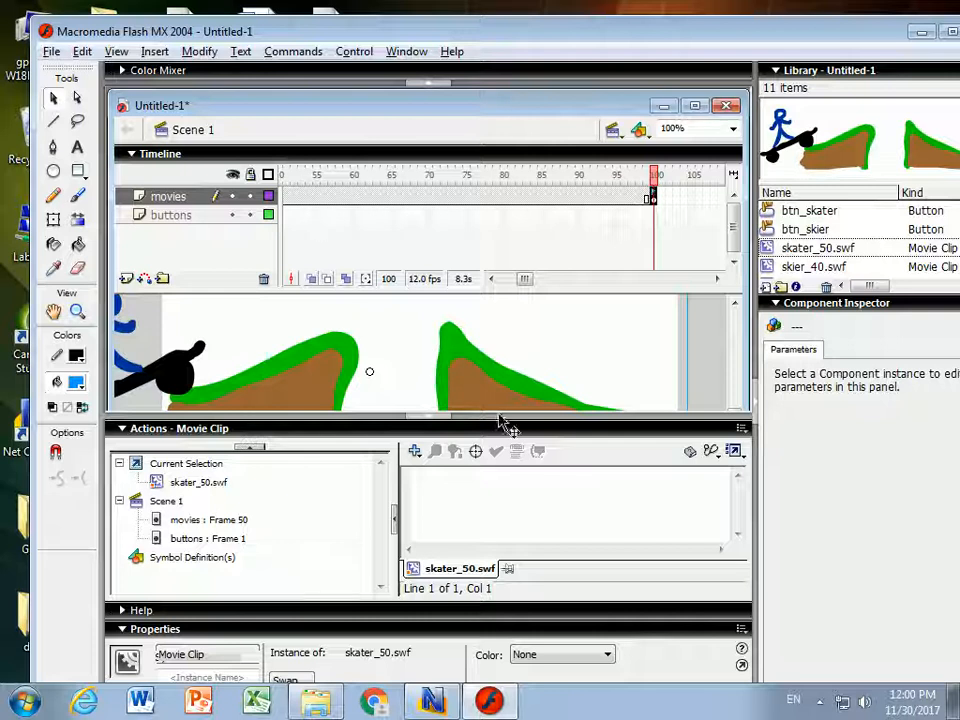
Insert a keyframe at frame 150 of the movies layer.
drag(527, 279, 543, 279)
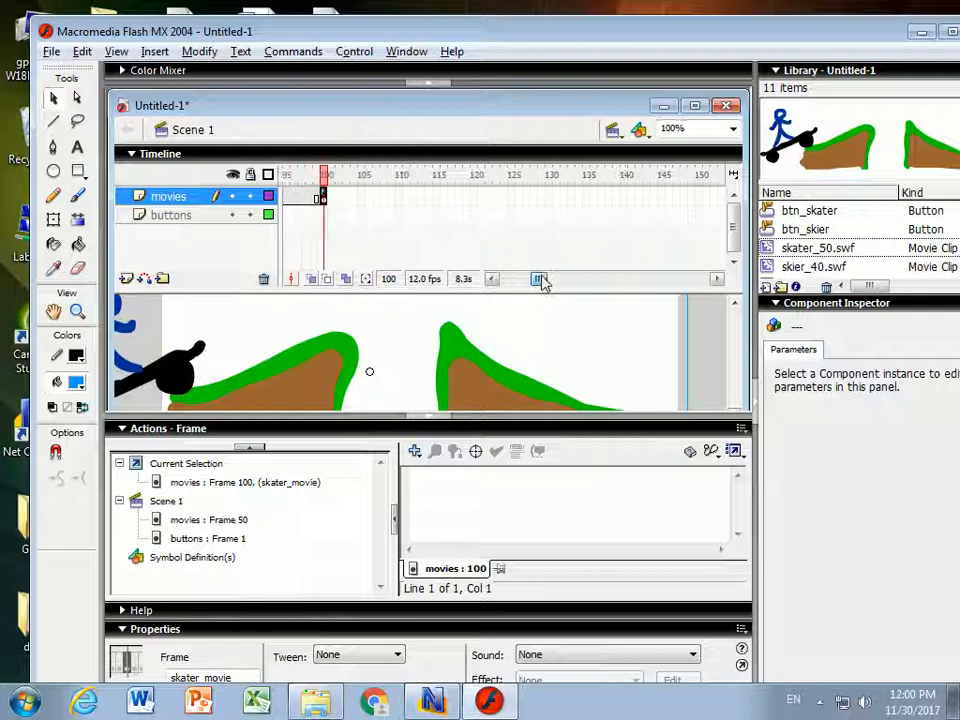
click(699, 197)
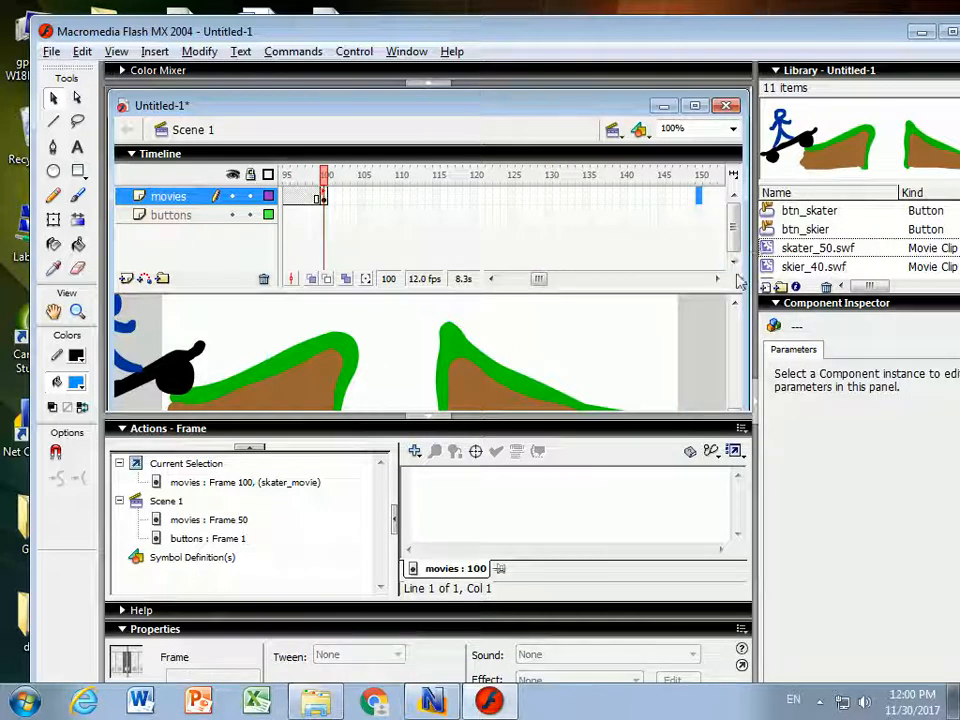
key(F5)
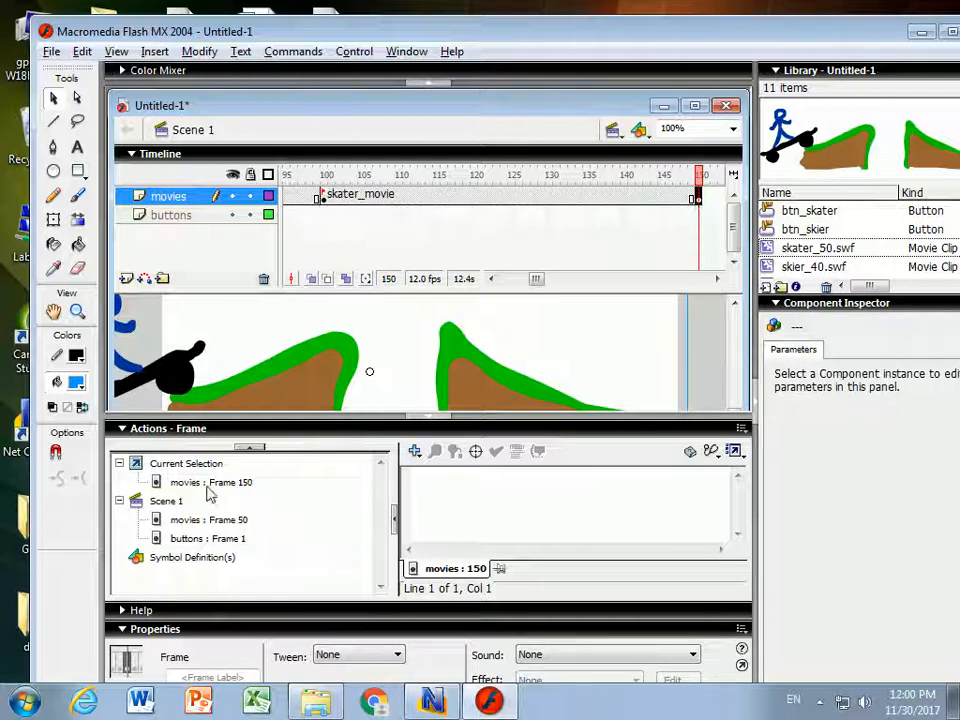
Give frame 150 of the movies layer the action gotoAndPlay("menu").
click(172, 484)
click(414, 452)
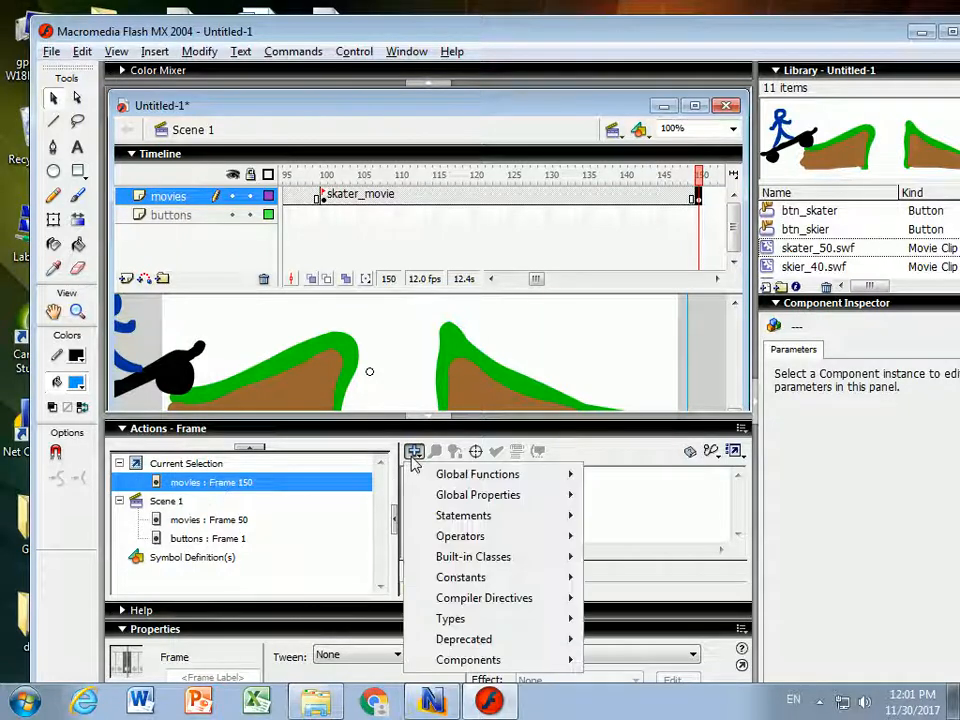
mouse_move(481, 481)
mouse_move(649, 484)
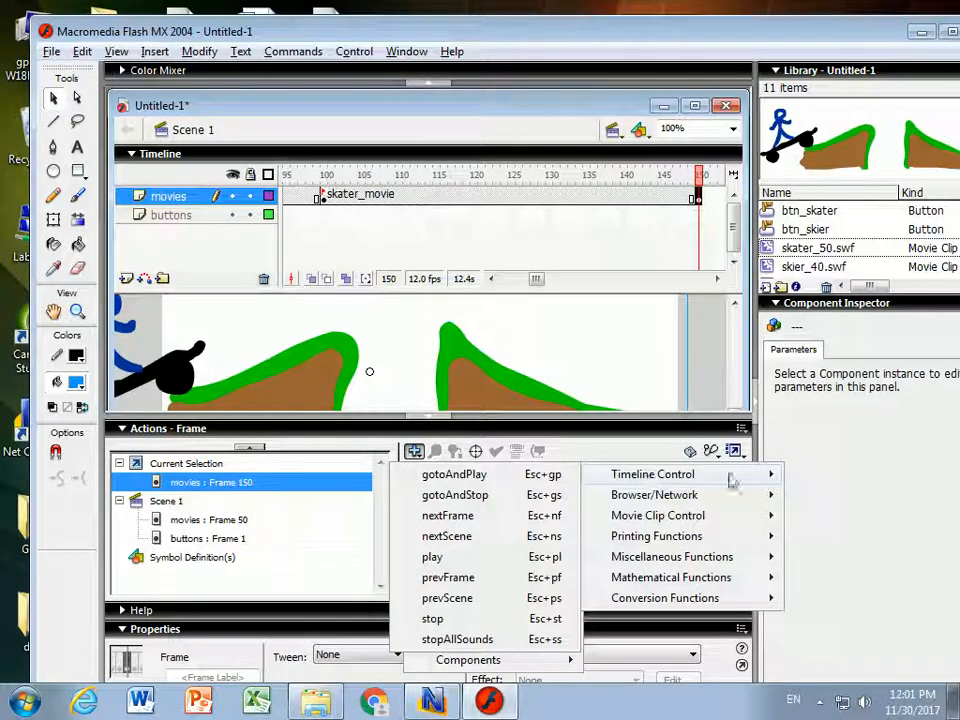
click(452, 476)
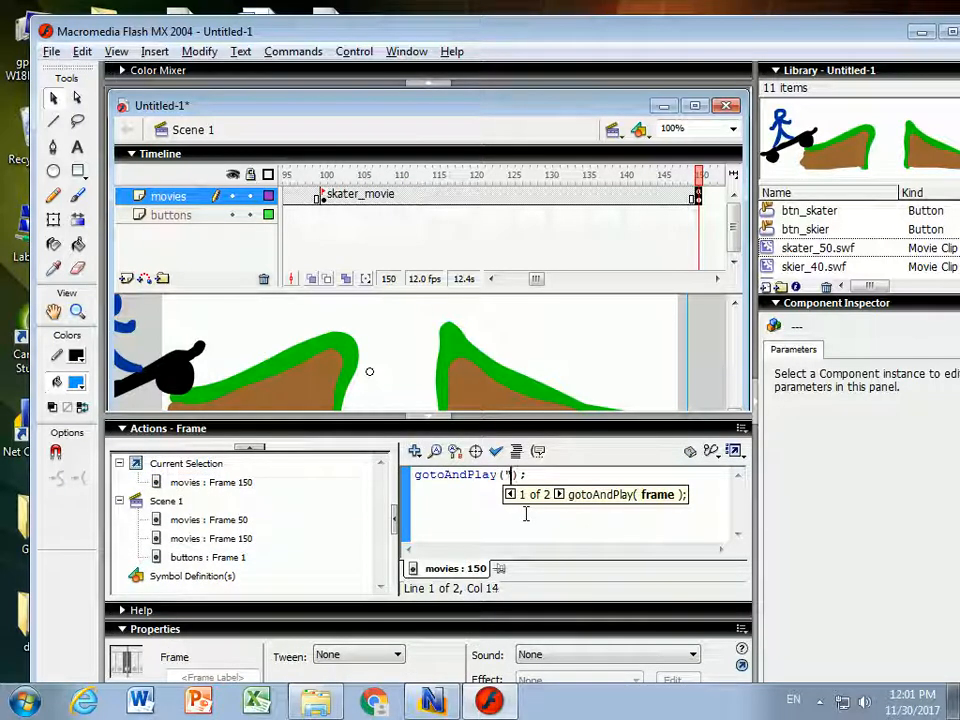
text("menu)
Insert a blank keyframe at frame 200 of the movies layer.
drag(538, 283, 557, 279)
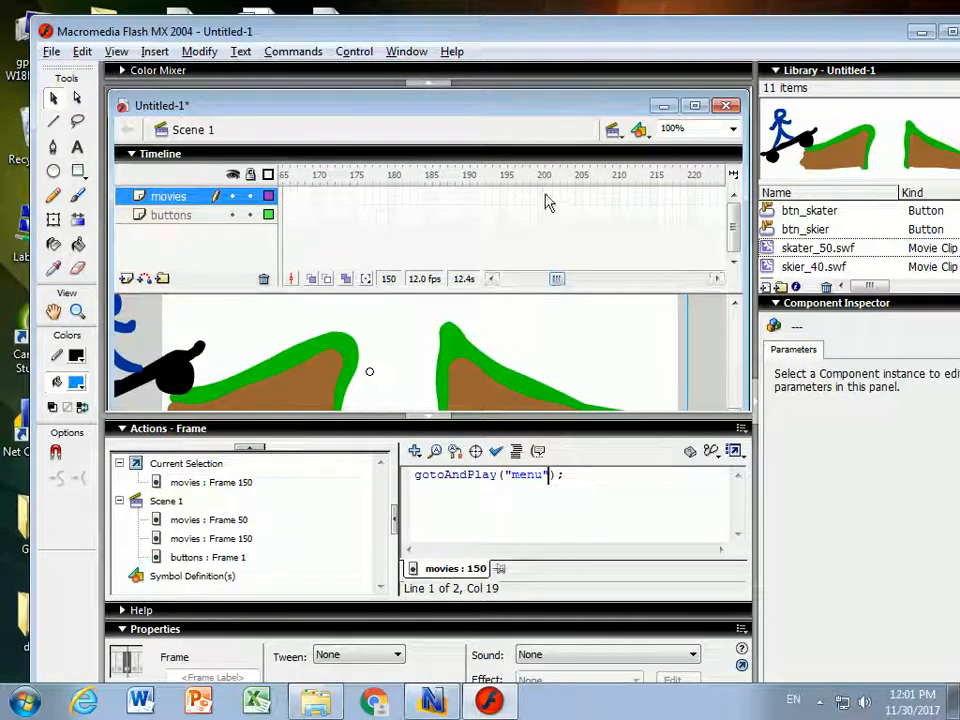
click(542, 197)
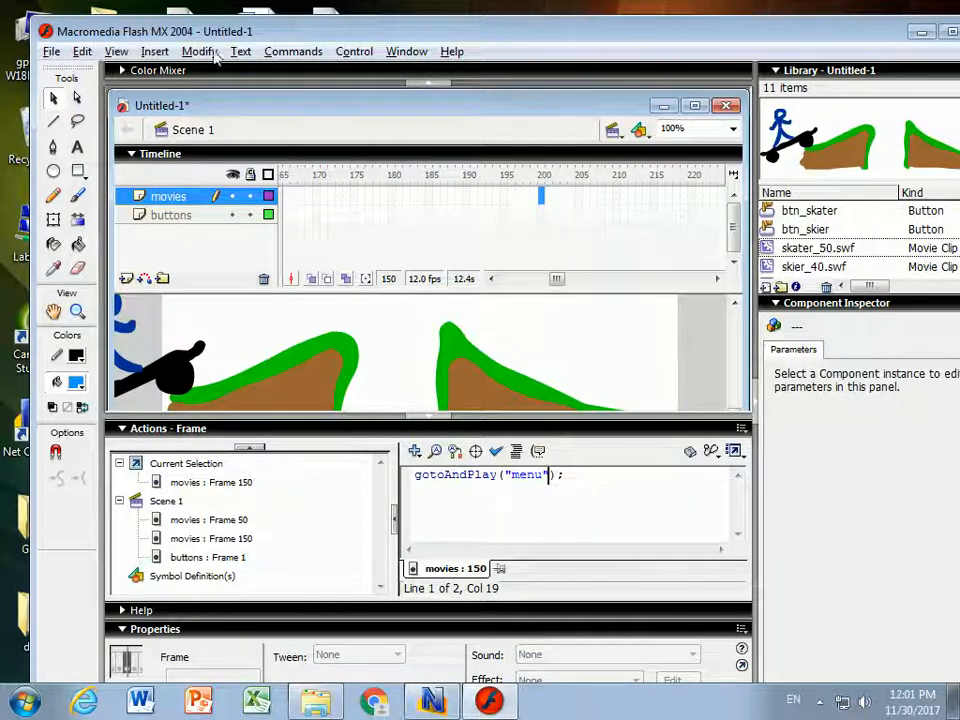
click(155, 52)
mouse_move(180, 100)
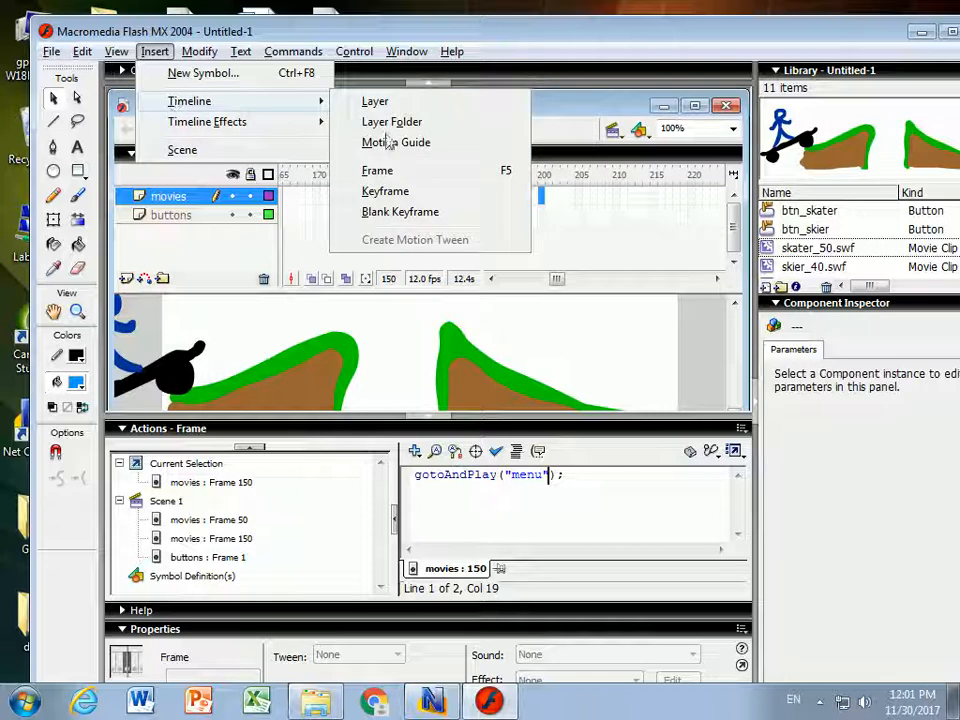
click(392, 211)
Import see_saw_15.swf from the Flash folder into the library.
click(45, 50)
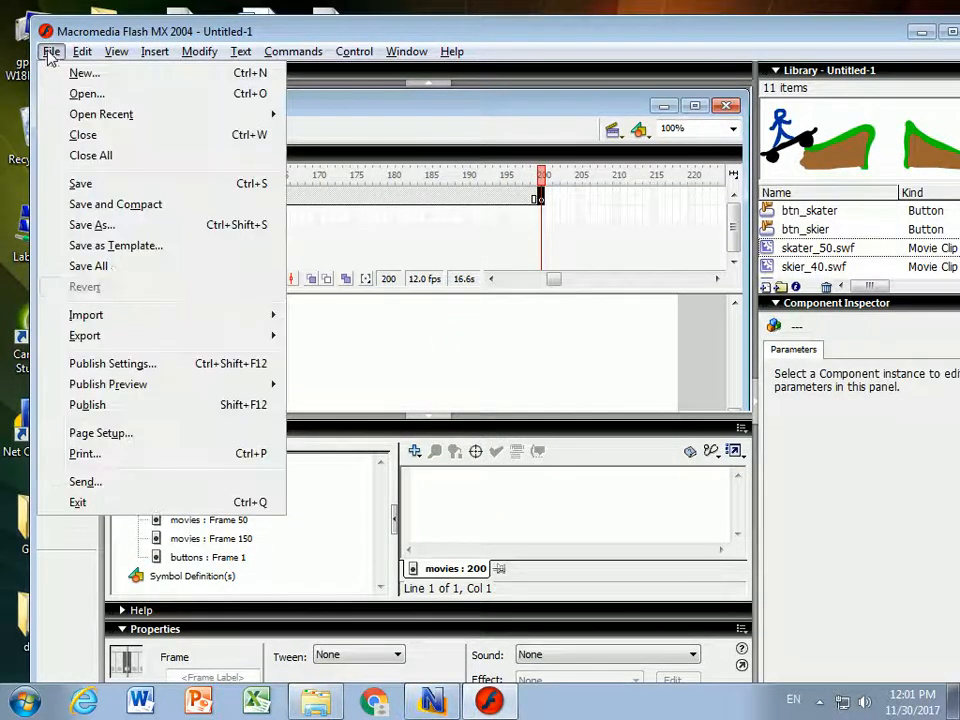
mouse_move(113, 326)
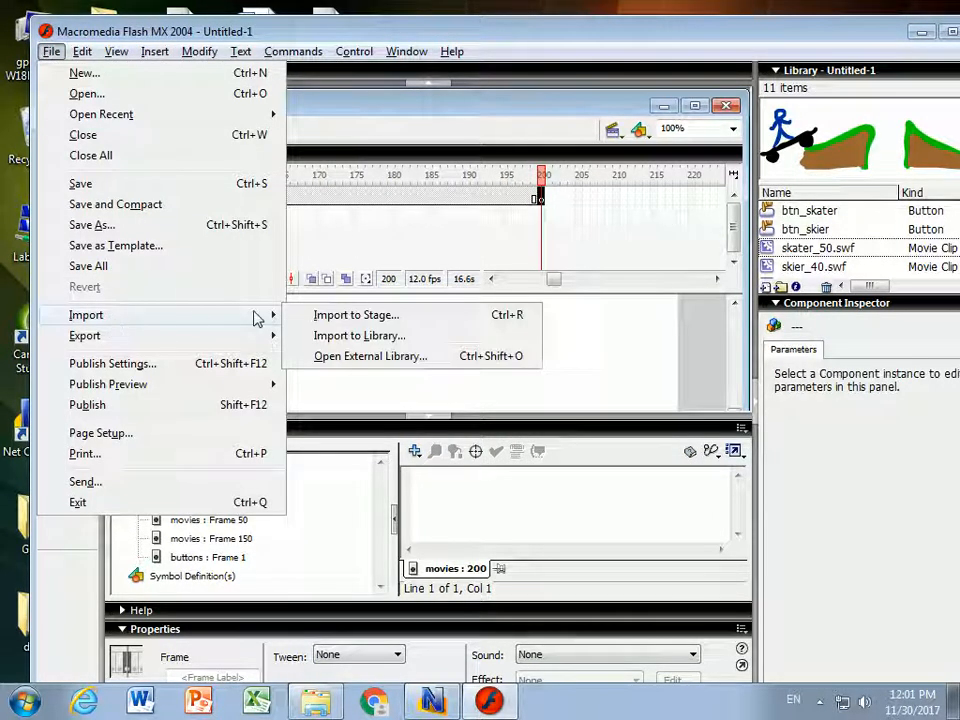
click(321, 336)
click(513, 294)
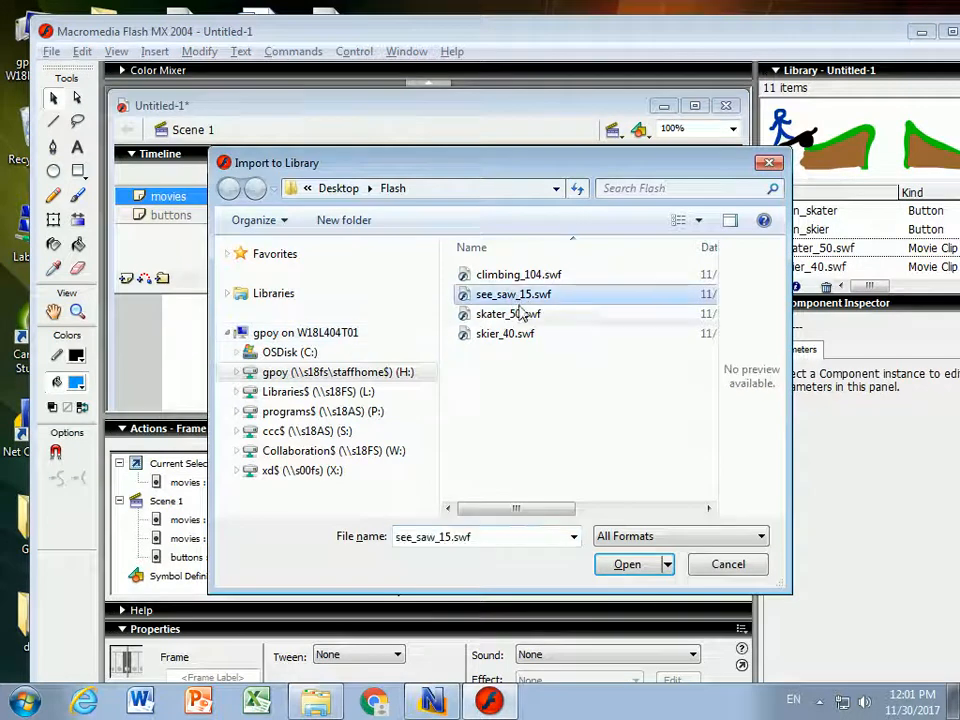
click(627, 565)
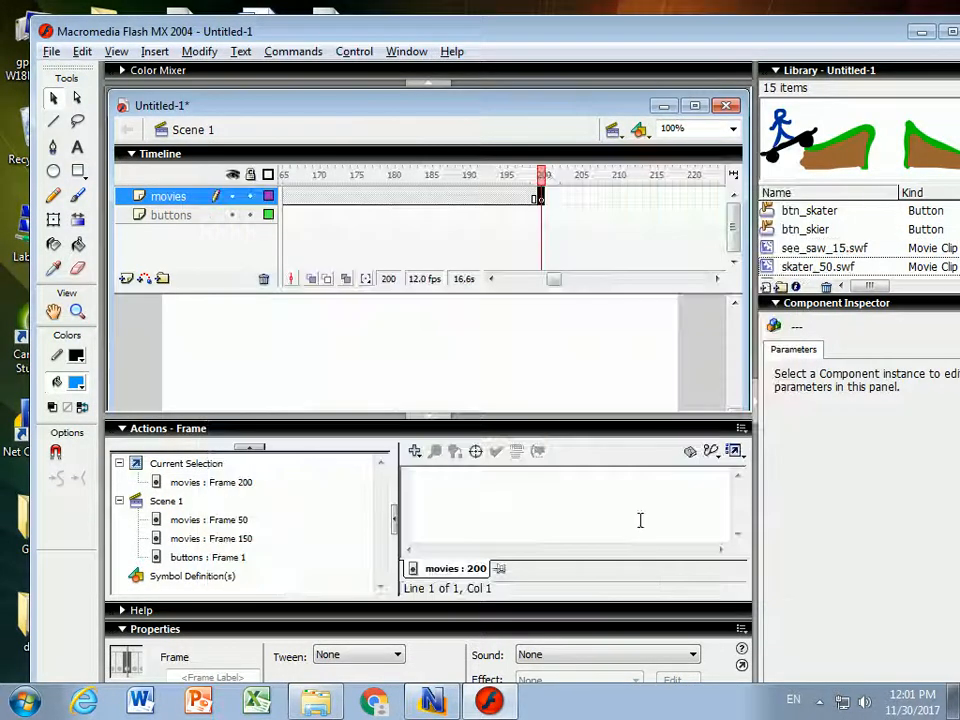
click(655, 200)
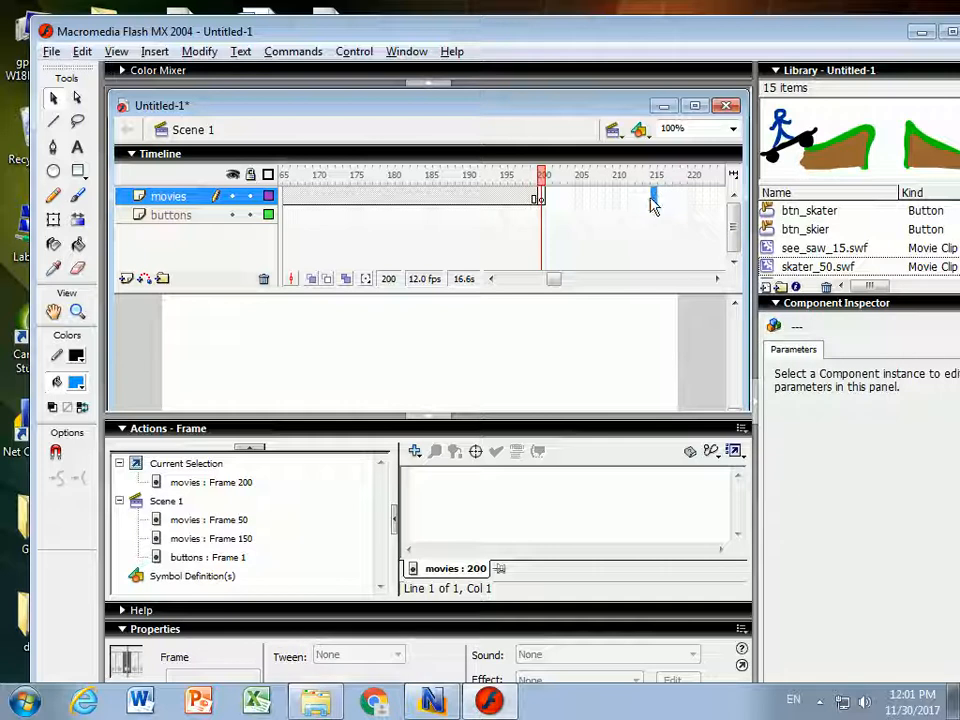
key(F6)
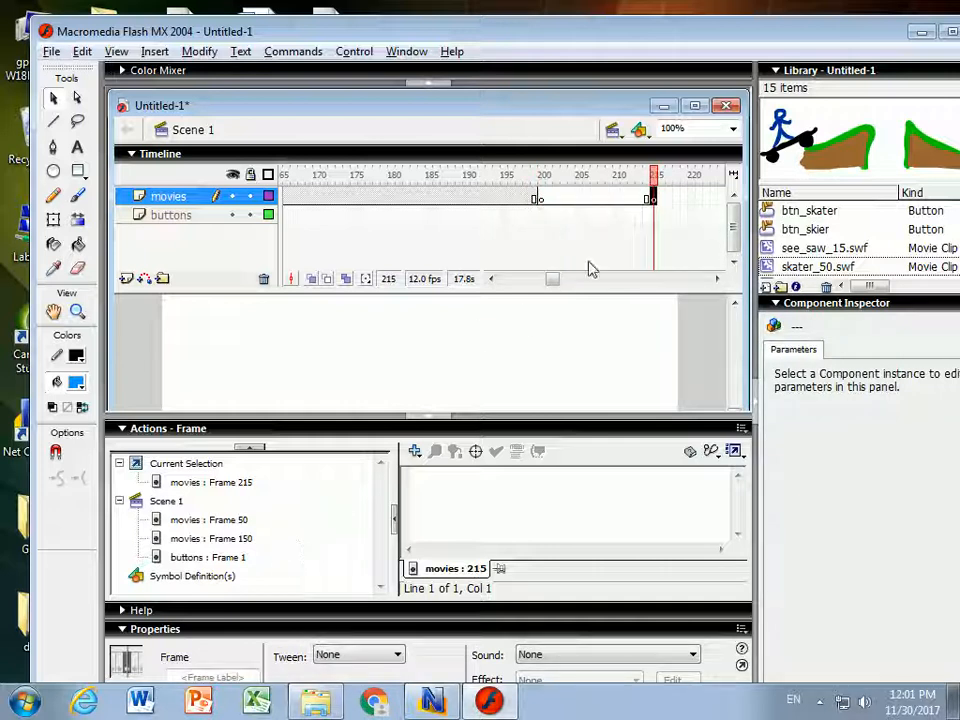
click(540, 199)
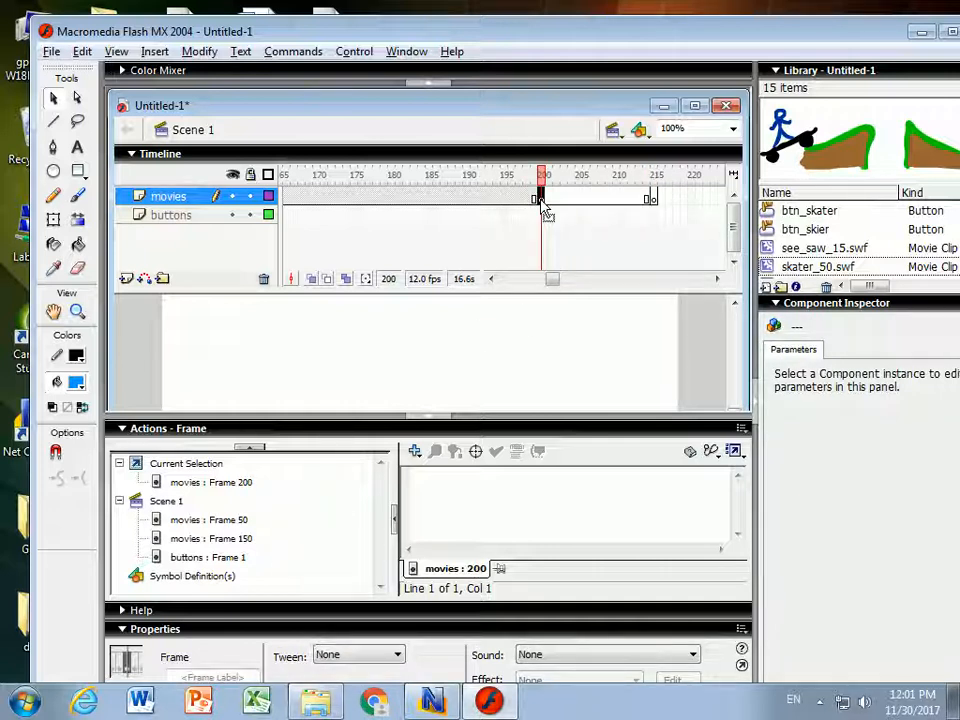
click(790, 249)
drag(786, 250, 392, 414)
drag(766, 236, 733, 321)
mouse_move(543, 200)
mouse_down()
mouse_move(552, 205)
mouse_move(543, 208)
mouse_up()
key(ctrl+z)
key(ctrl+z)
key(ctrl+z)
key(ctrl+z)
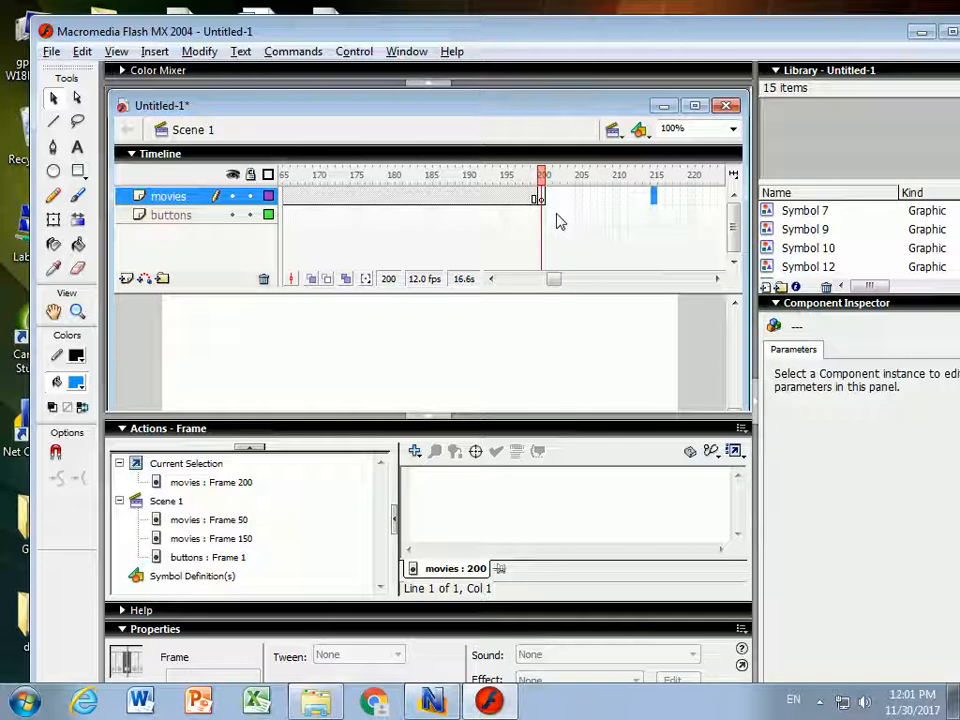
Label frame 200 of the movies layer seesaw_movie and place the see_saw_15.swf movie clip on the stage there.
click(543, 199)
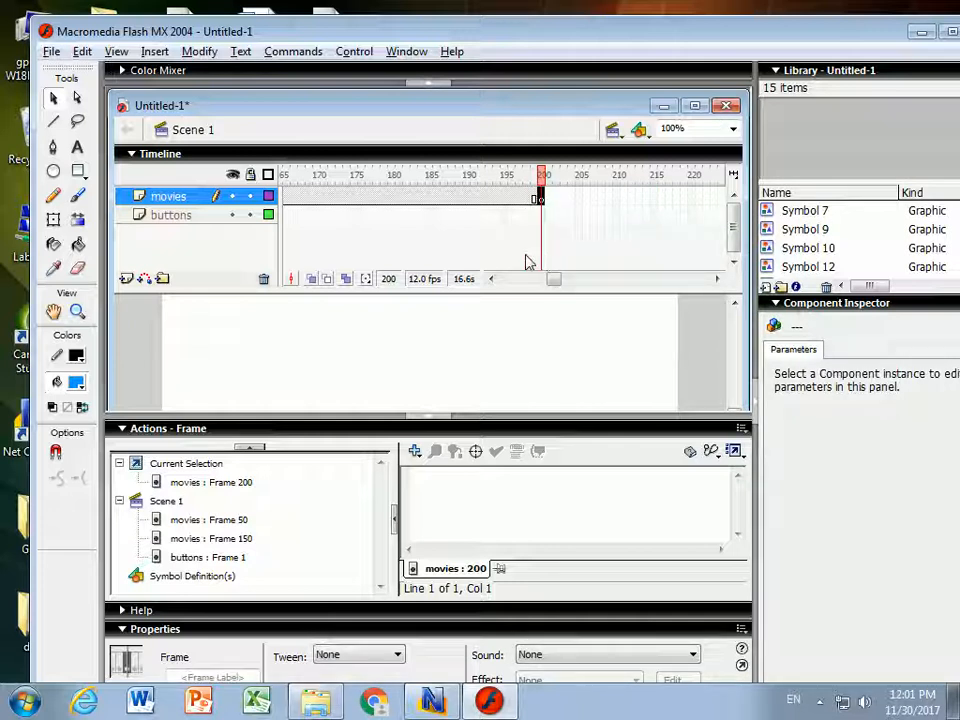
click(205, 676)
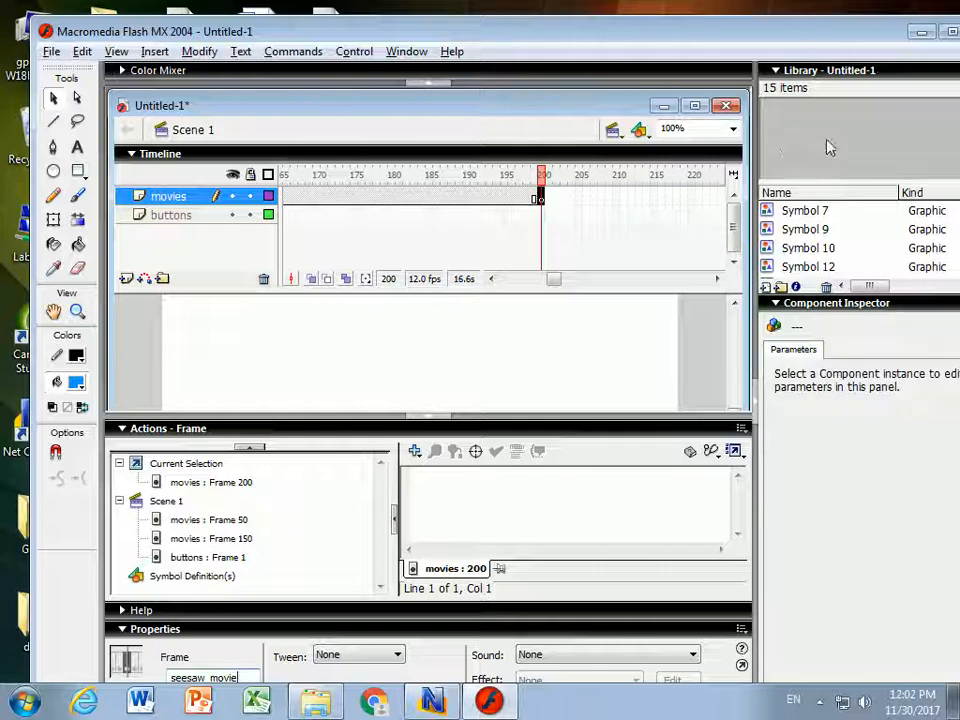
drag(797, 45, 720, 40)
click(916, 265)
click(916, 265)
scroll(921, 273, up, 4)
click(916, 265)
click(916, 265)
click(916, 265)
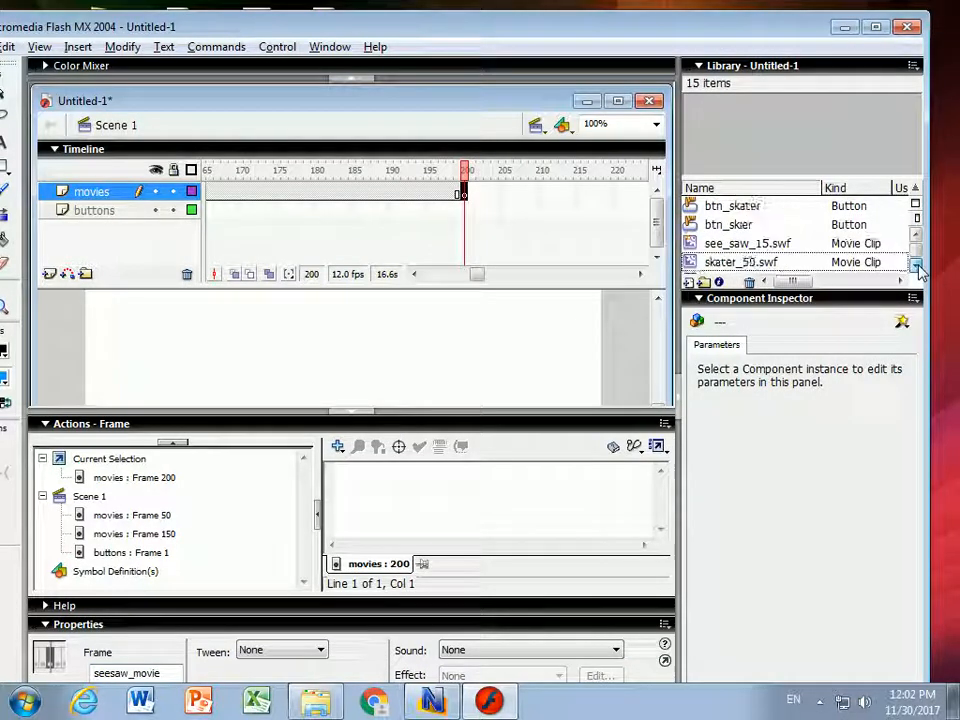
click(703, 246)
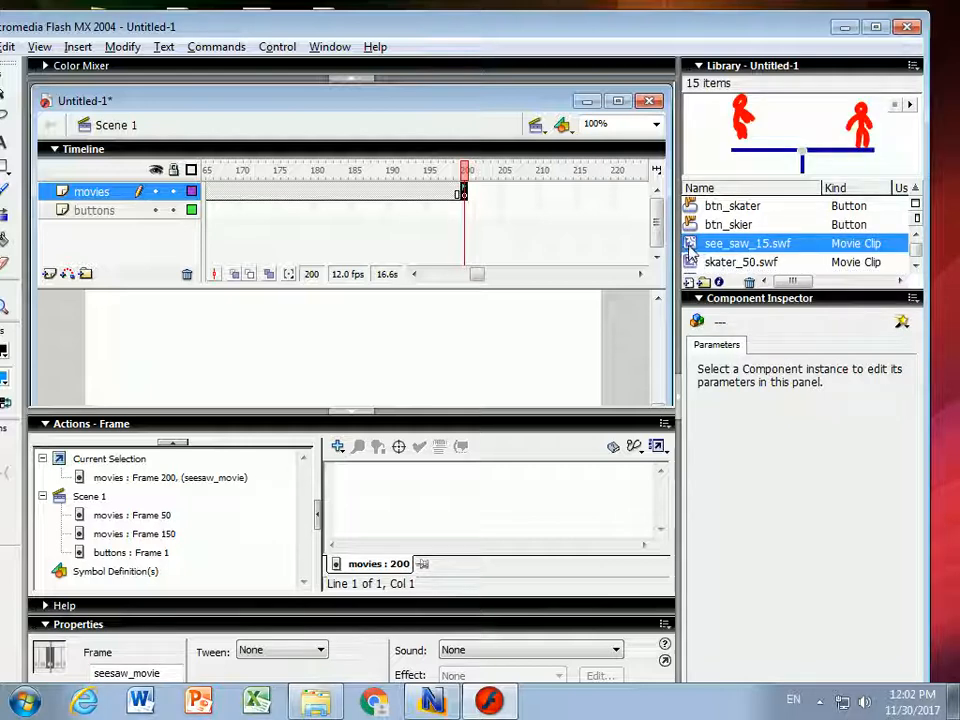
drag(690, 248, 347, 333)
Insert a keyframe at frame 215 of the movies layer to end the seesaw_movie section.
click(463, 194)
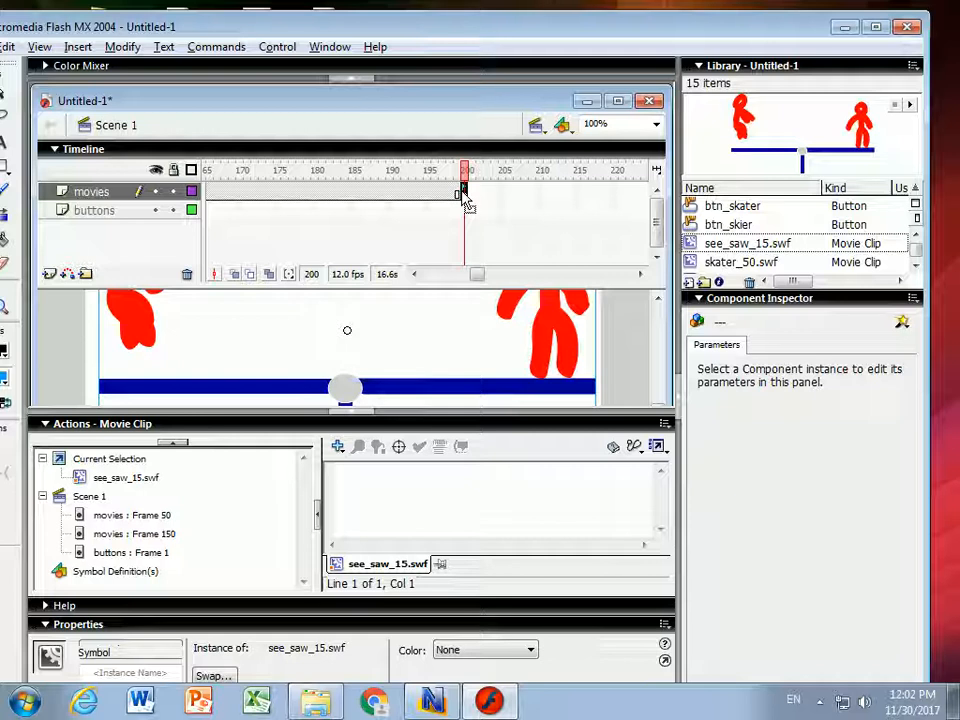
click(576, 192)
key(F5)
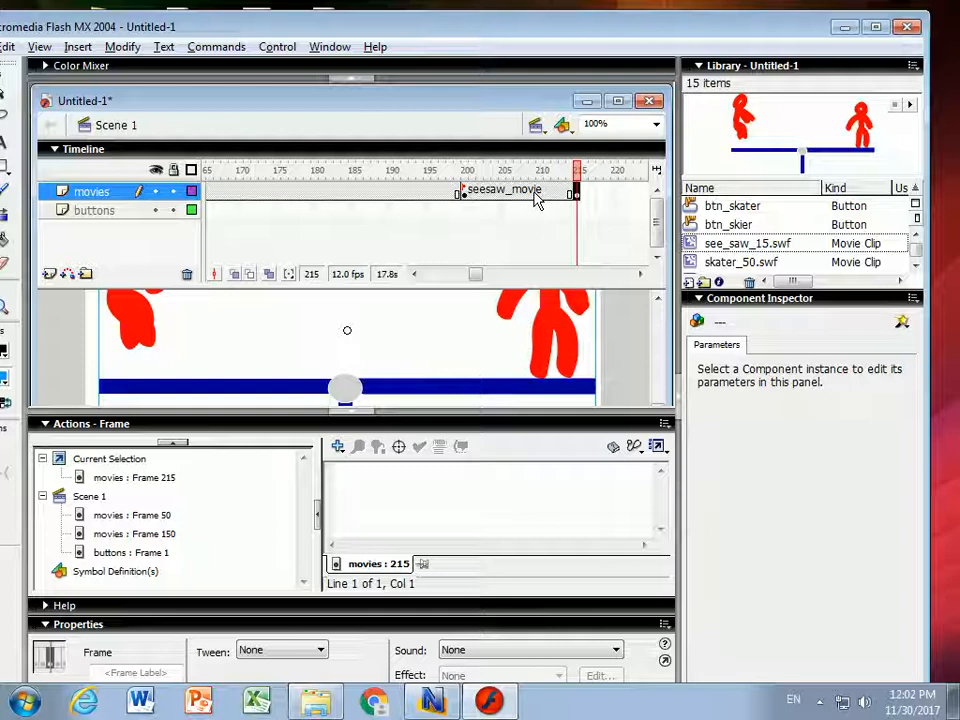
Insert a blank keyframe at frame 220 of the movies layer.
click(640, 274)
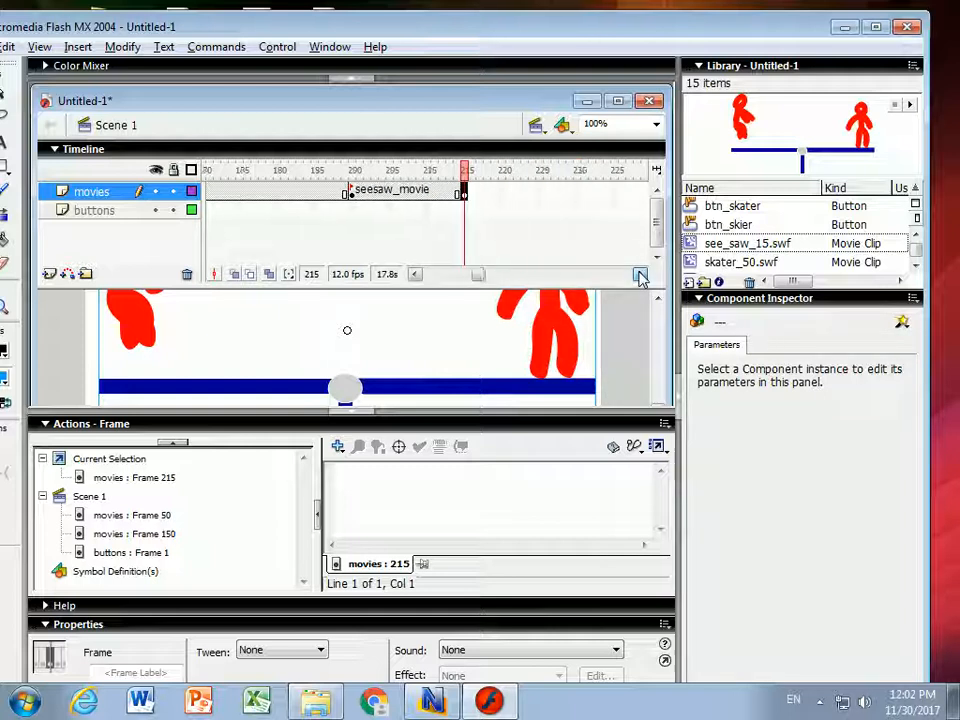
click(501, 191)
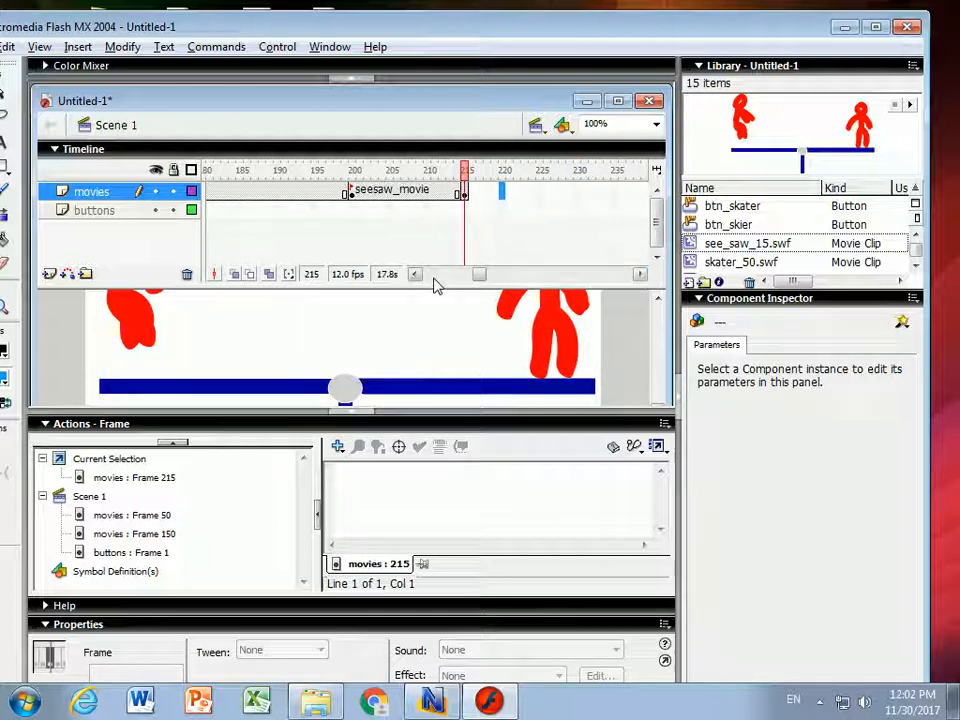
click(72, 47)
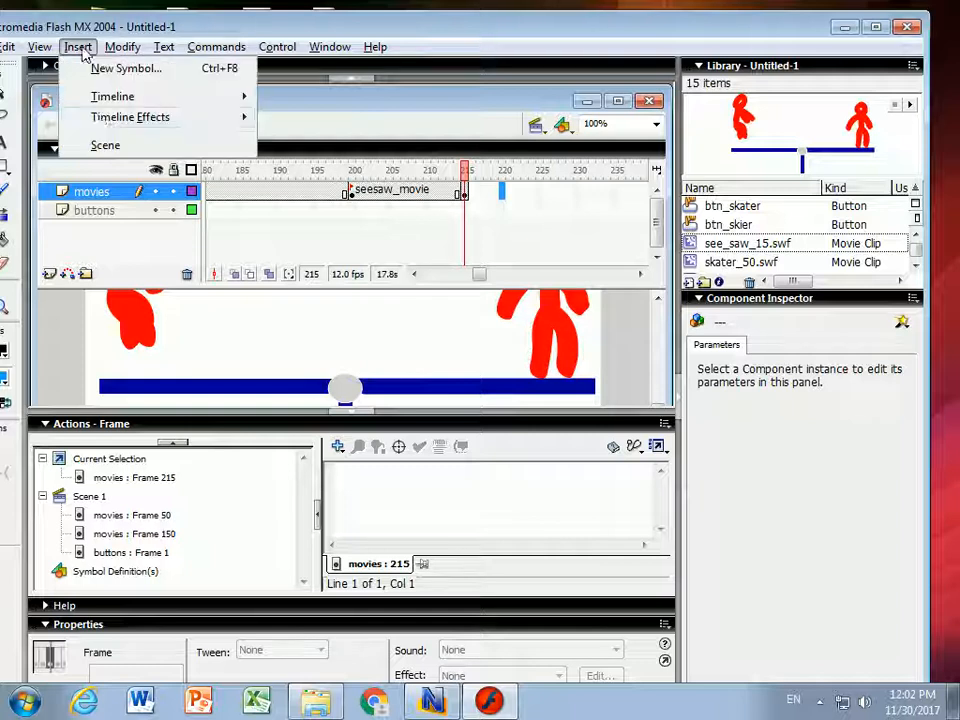
mouse_move(112, 96)
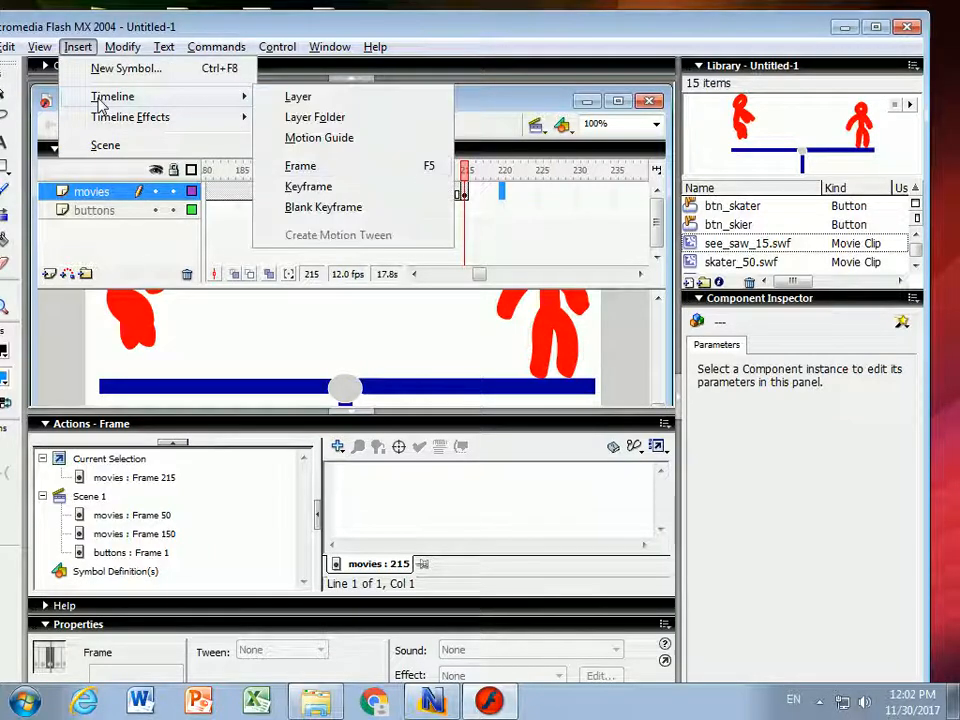
click(345, 207)
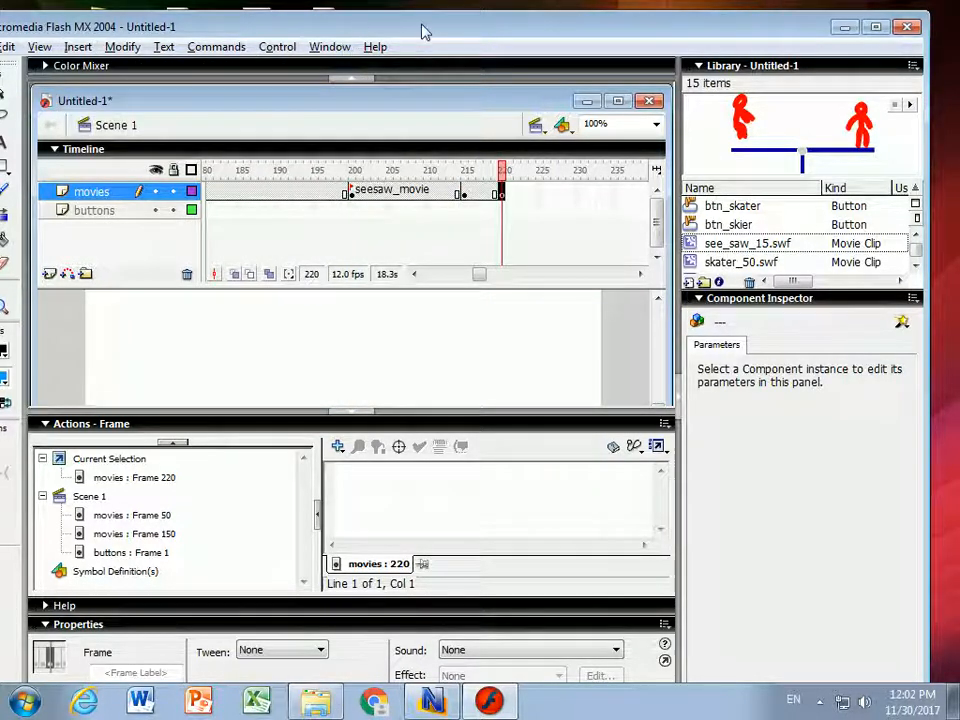
Import climbing_104.swf from the Flash folder into the library and label frame 220 of the movies layer climbing_movie.
drag(358, 22, 421, 25)
click(37, 50)
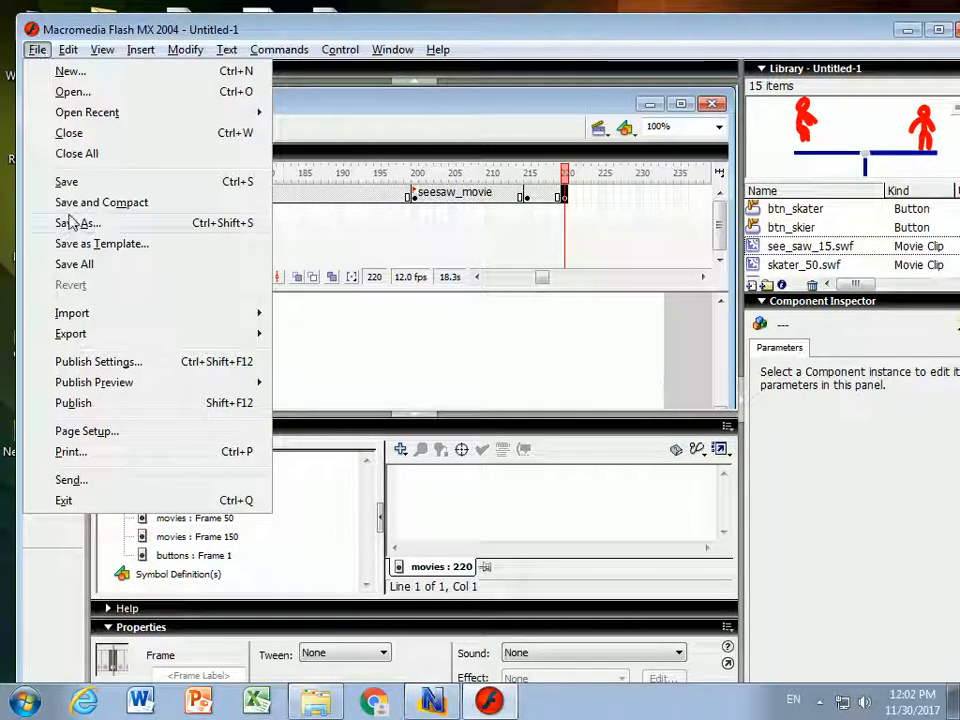
mouse_move(180, 317)
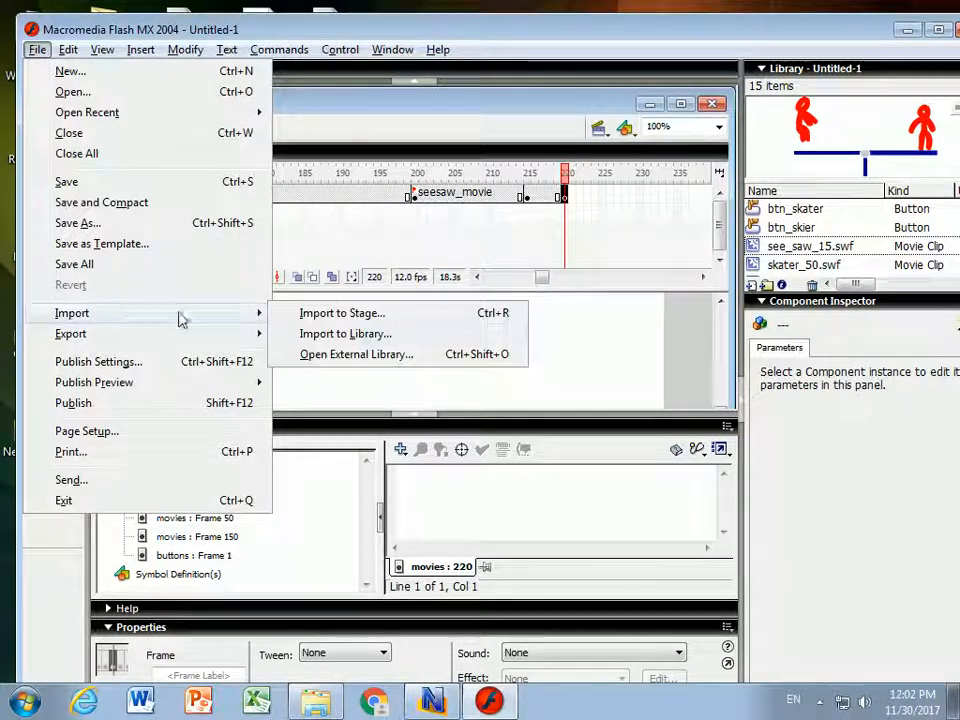
click(305, 334)
click(500, 272)
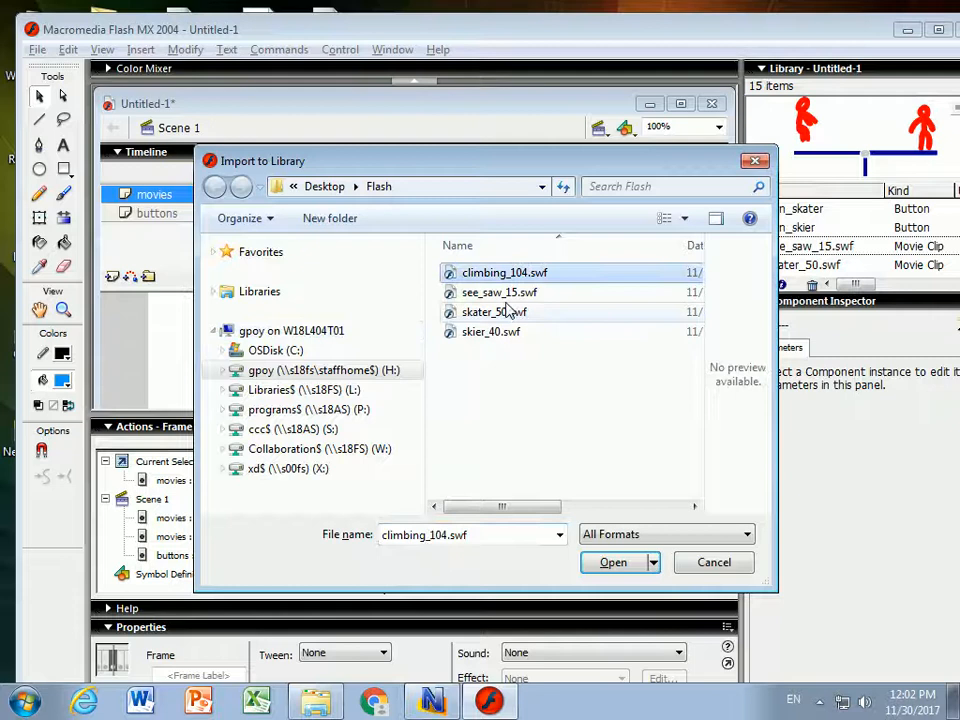
click(613, 562)
click(203, 676)
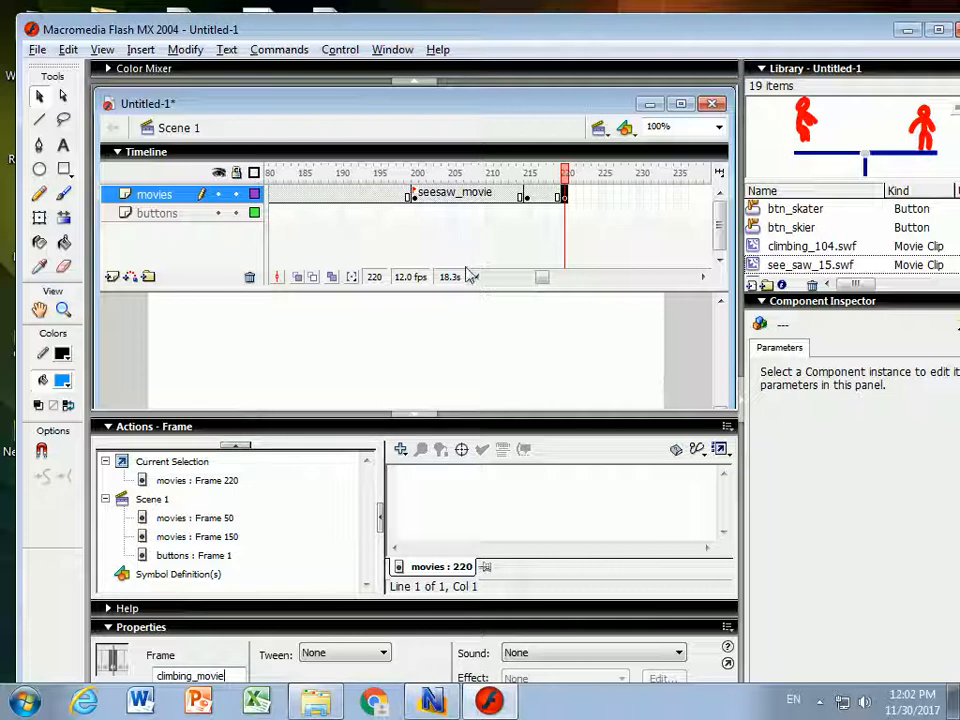
drag(541, 280, 571, 278)
click(669, 195)
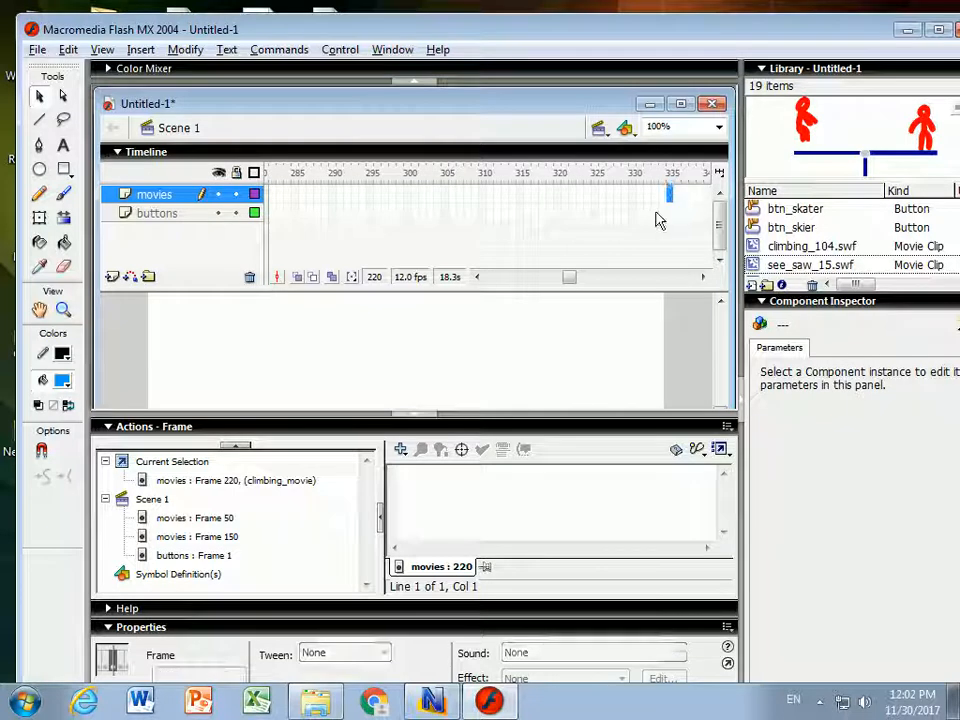
key(F7)
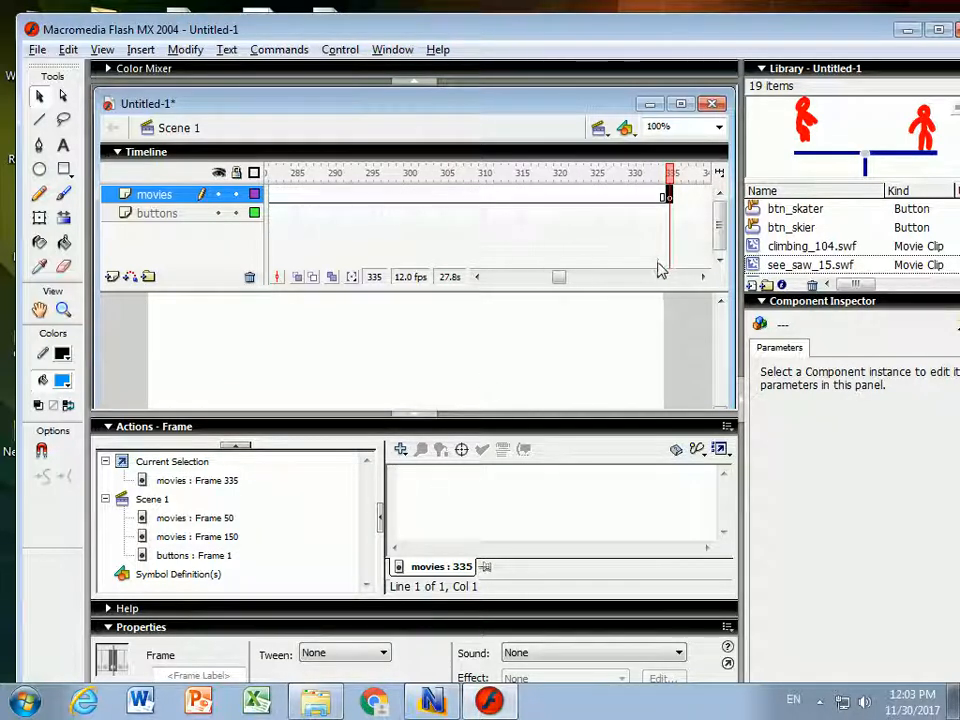
key(ctrl+z)
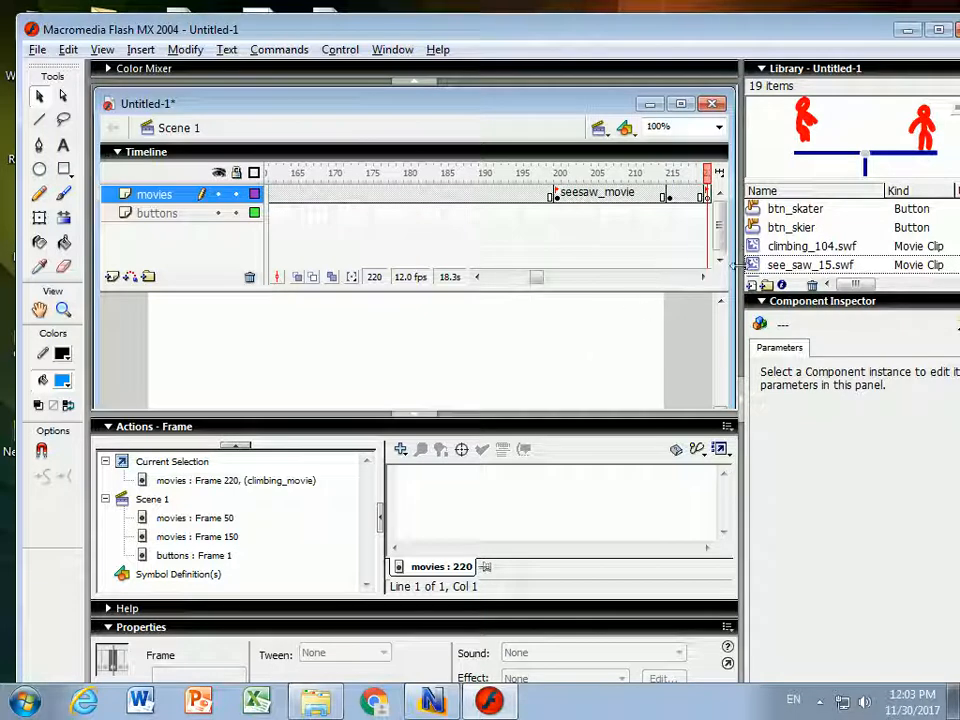
Place the climbing_104.swf movie clip on the stage at frame 220 of the movies layer and insert a keyframe at frame 319.
drag(756, 250, 196, 368)
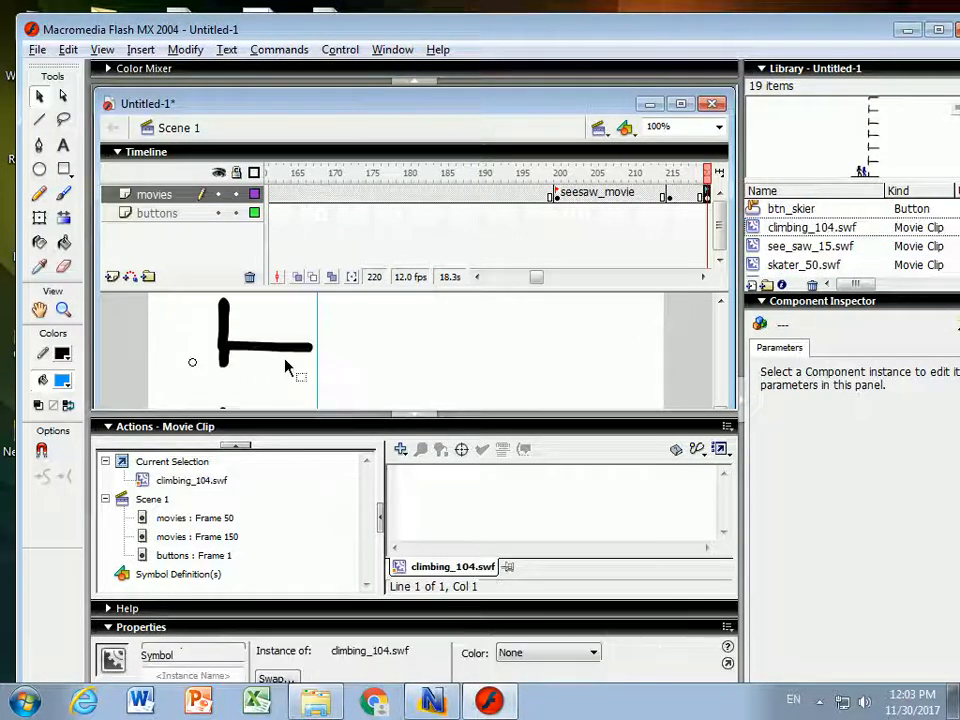
click(330, 385)
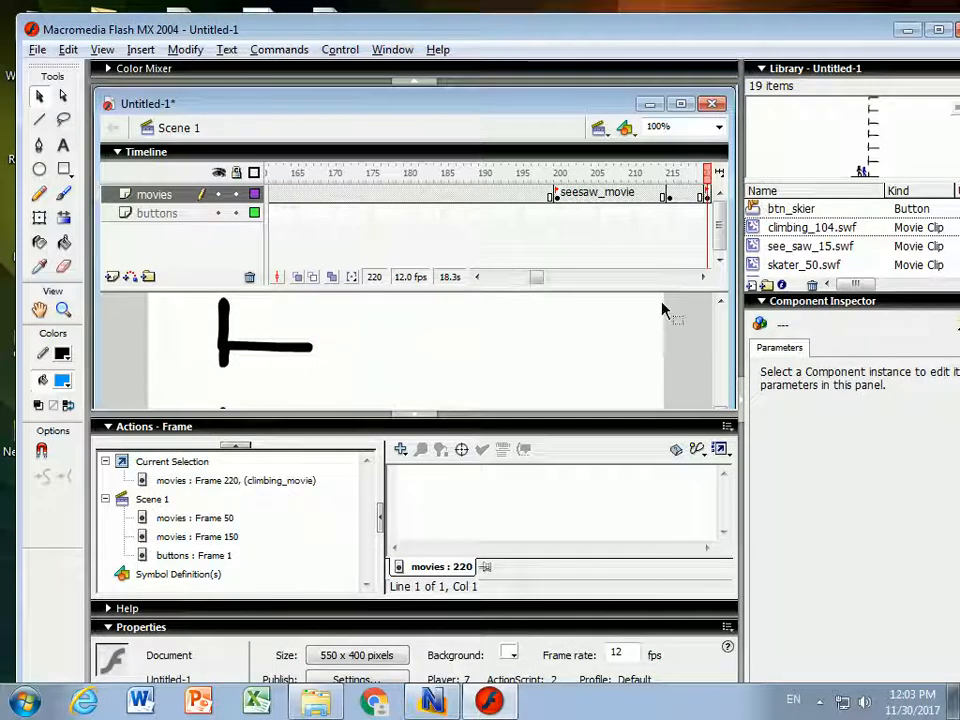
click(703, 278)
click(703, 278)
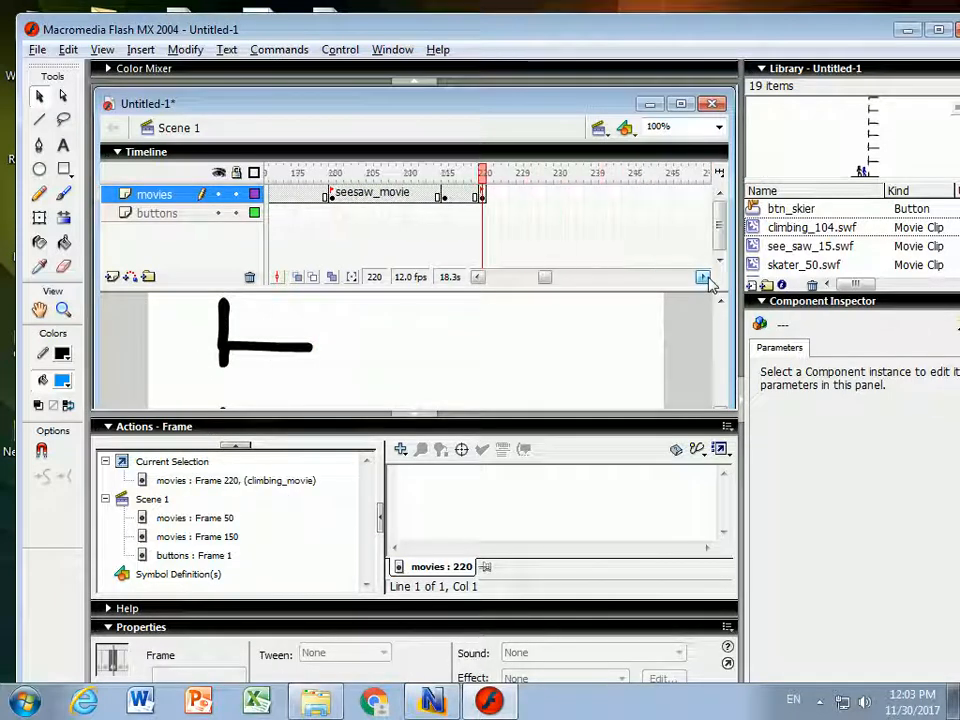
click(704, 278)
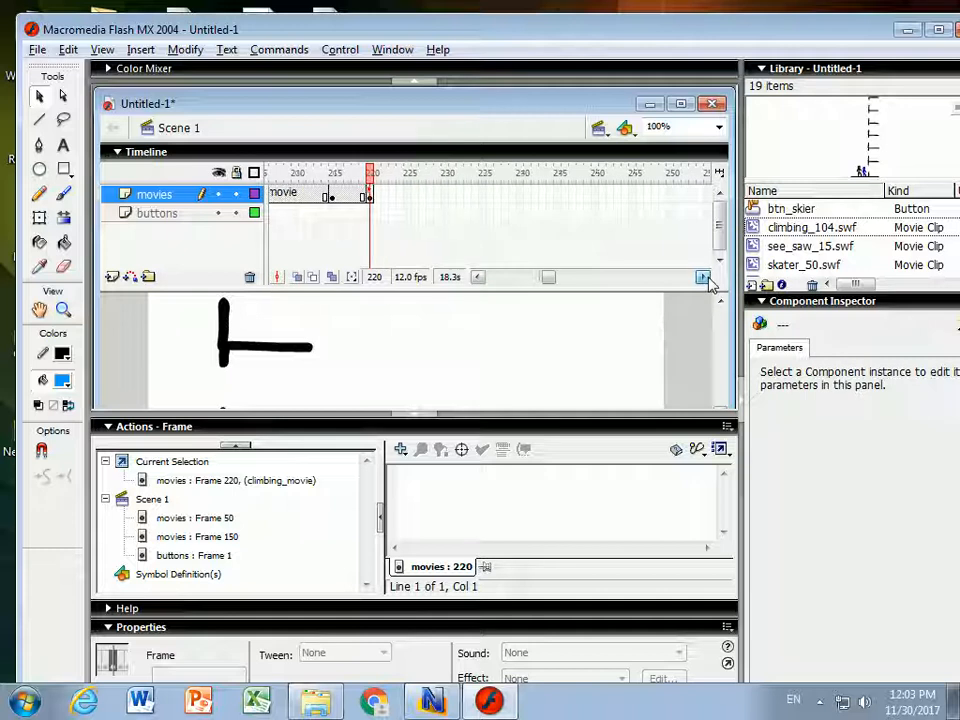
click(704, 278)
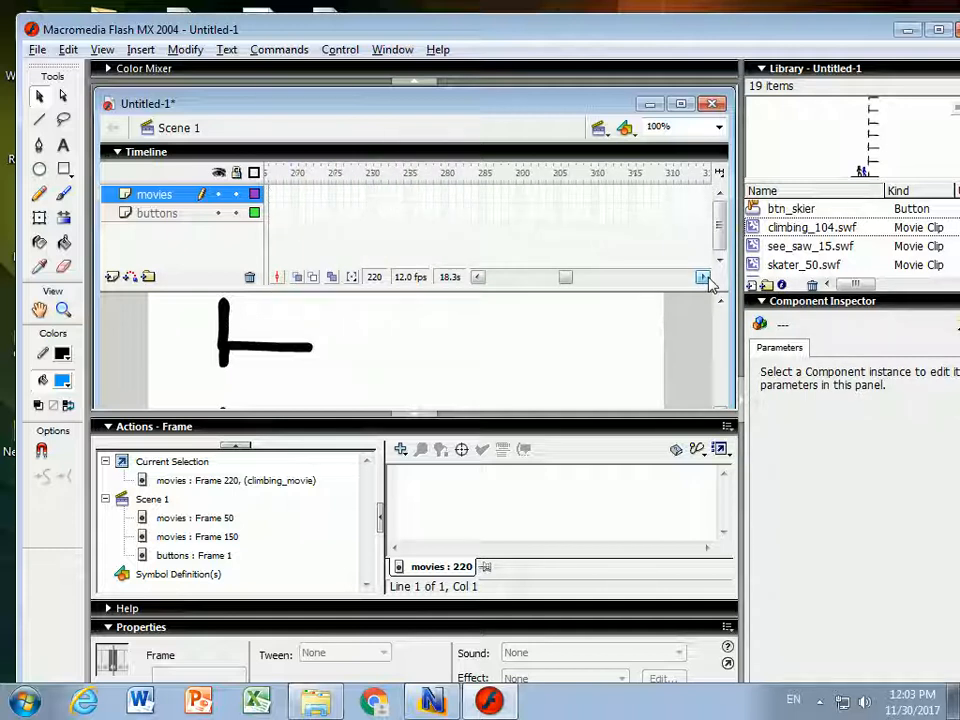
click(663, 199)
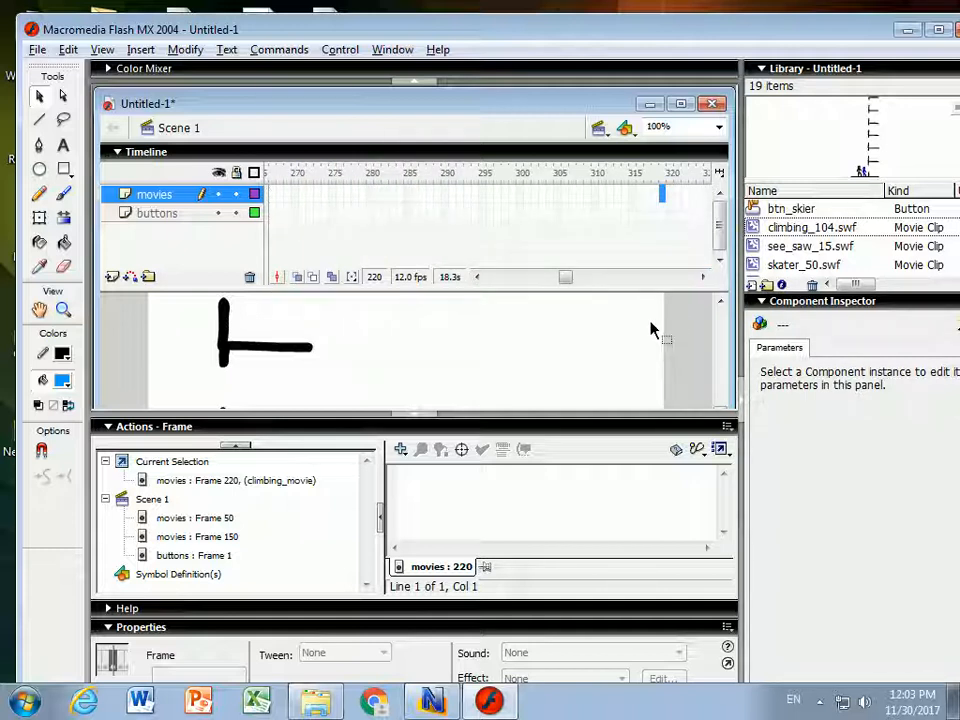
key(F7)
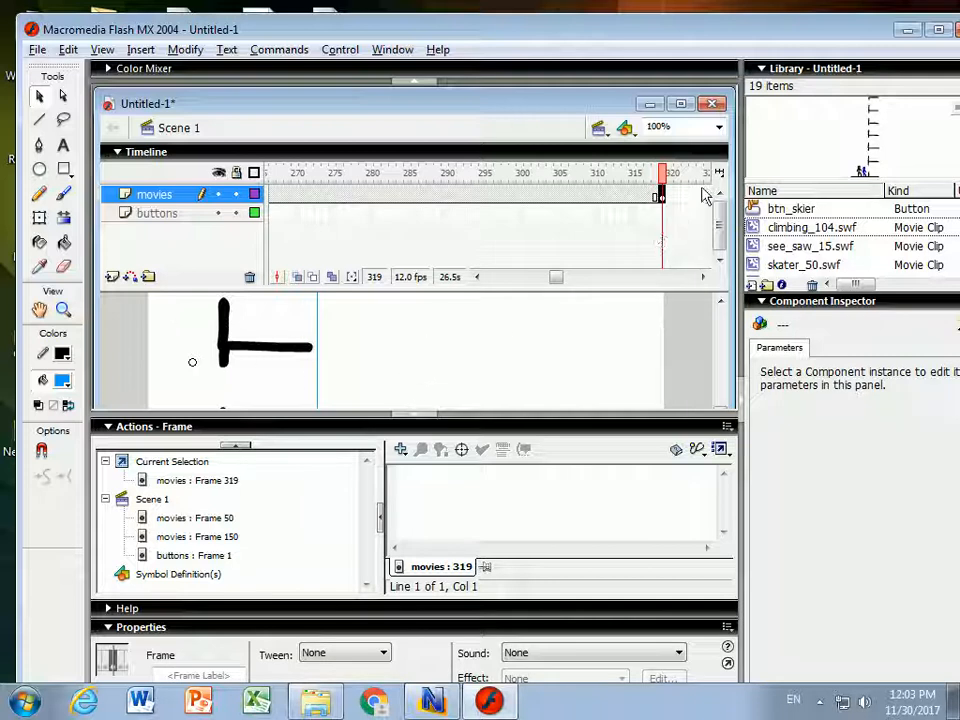
Add a gotoAndPlay("menu") action to frame 319 of the movies layer.
click(400, 449)
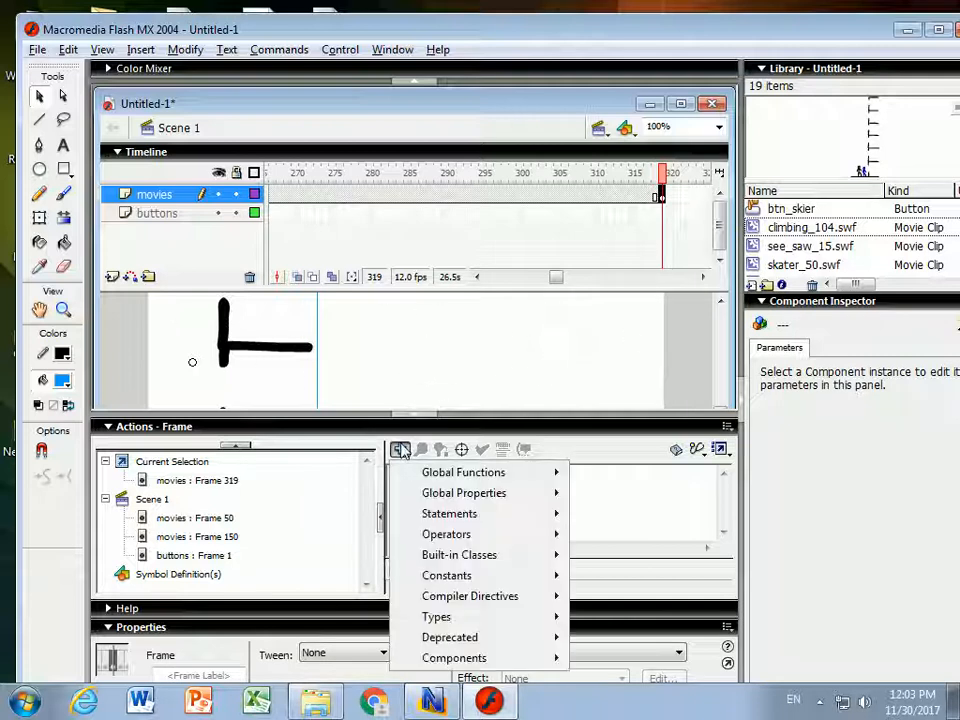
mouse_move(497, 474)
mouse_move(612, 482)
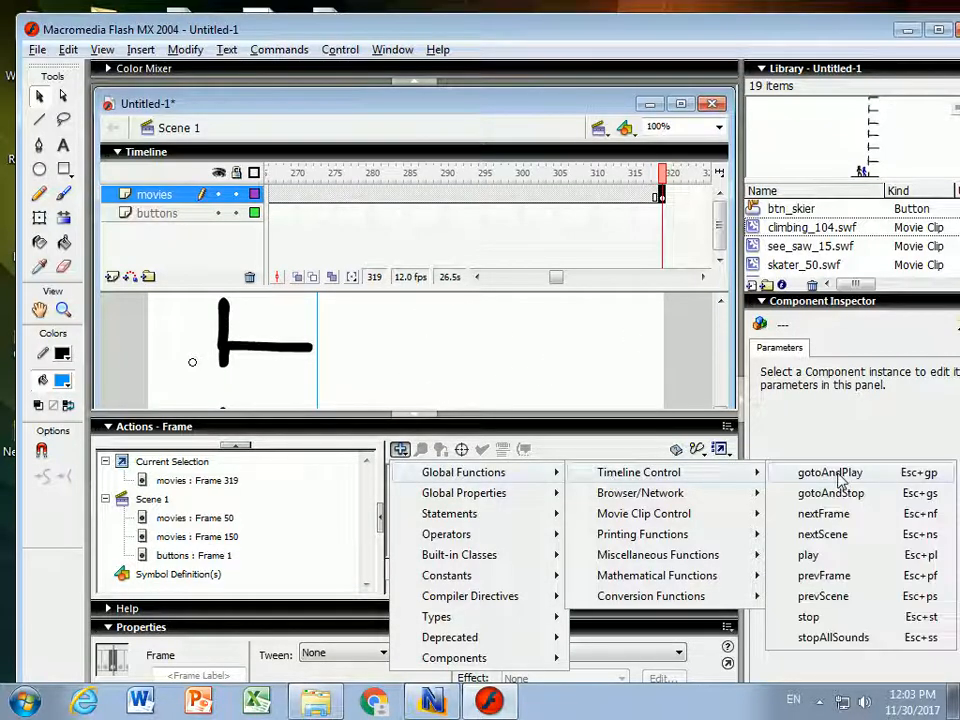
click(838, 474)
text("mer)
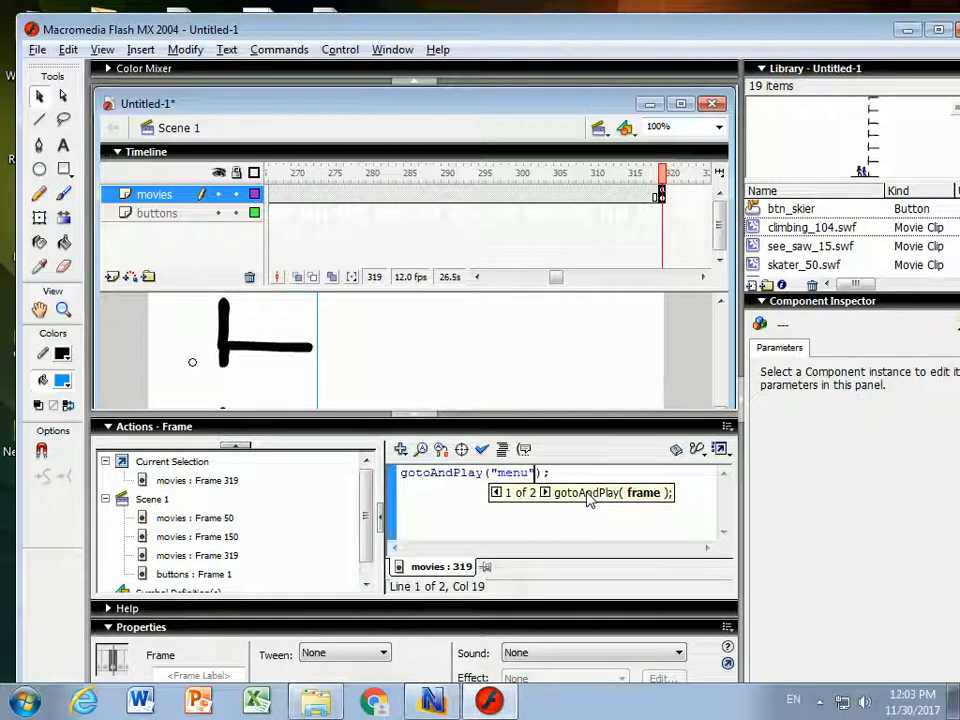
Label frame 1 of the buttons layer menu.
drag(555, 279, 450, 279)
click(272, 213)
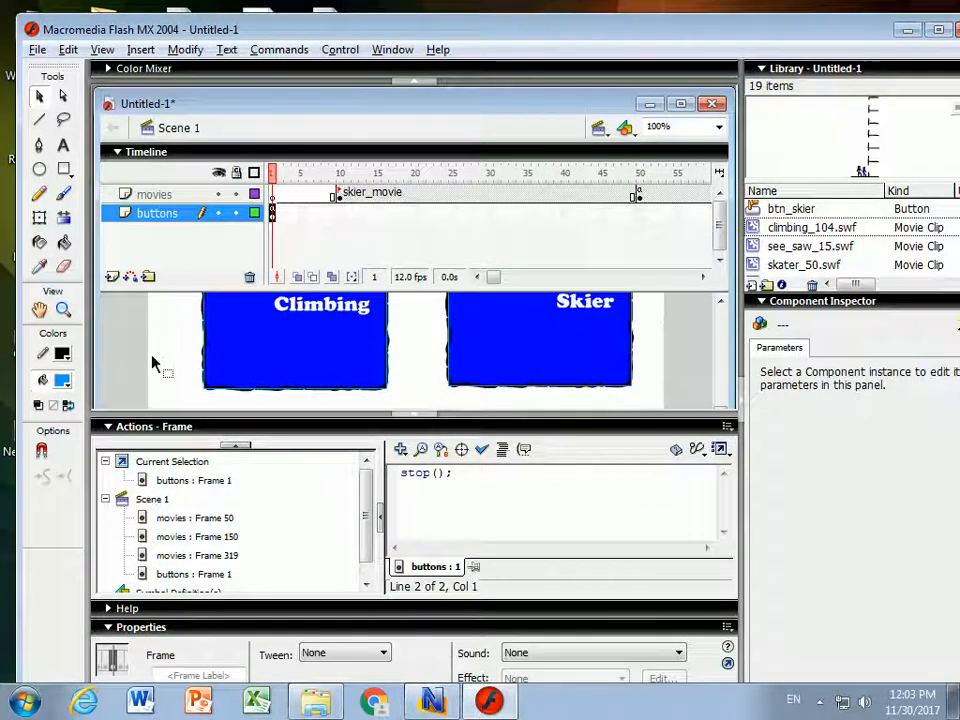
click(182, 675)
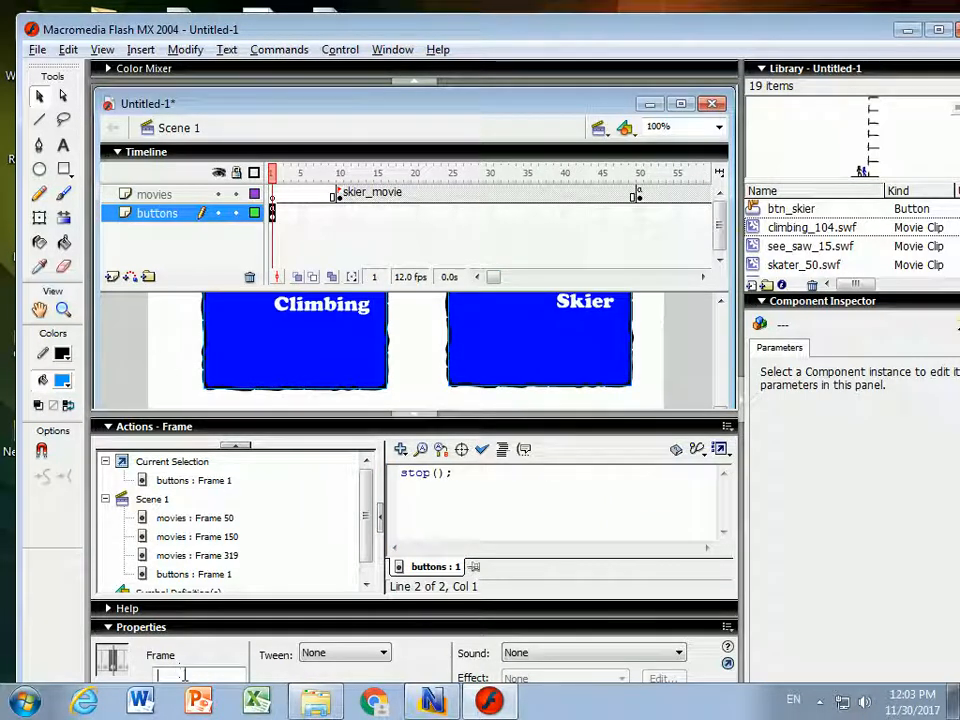
key(ctrl+2)
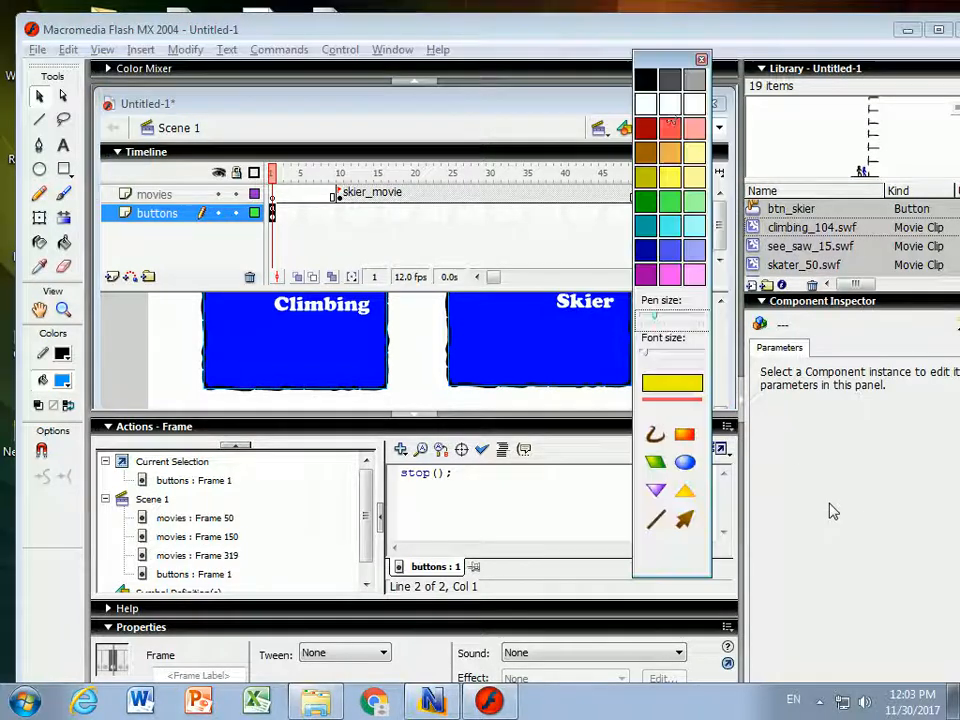
mouse_move(203, 647)
mouse_down()
mouse_move(163, 641)
mouse_move(151, 696)
mouse_move(239, 714)
mouse_move(267, 658)
mouse_move(170, 636)
mouse_up()
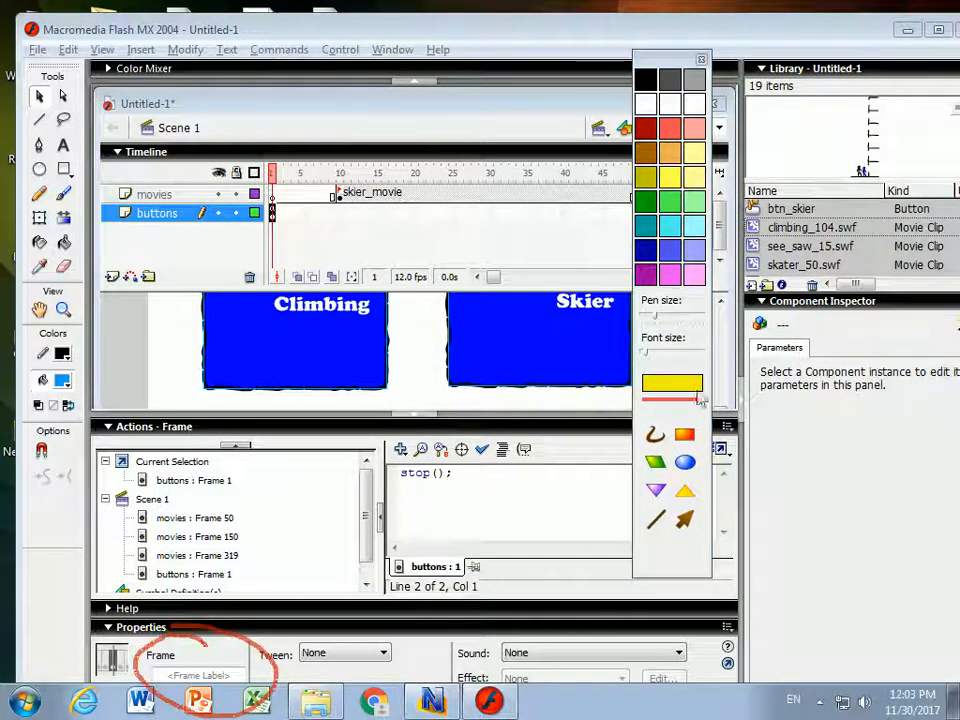
key(Escape)
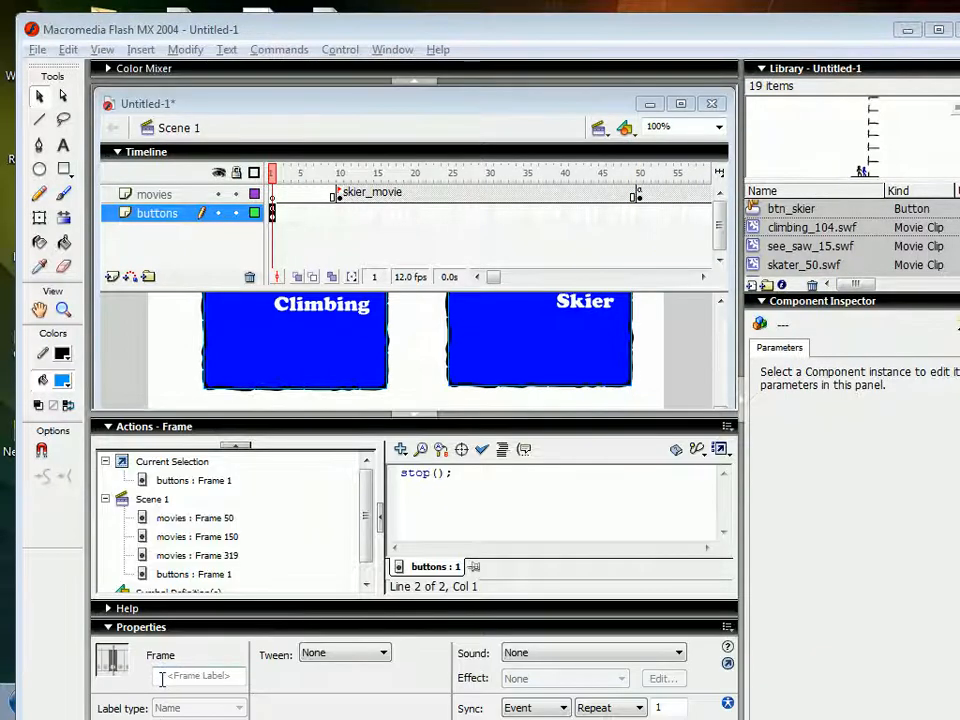
click(168, 676)
text(menu)
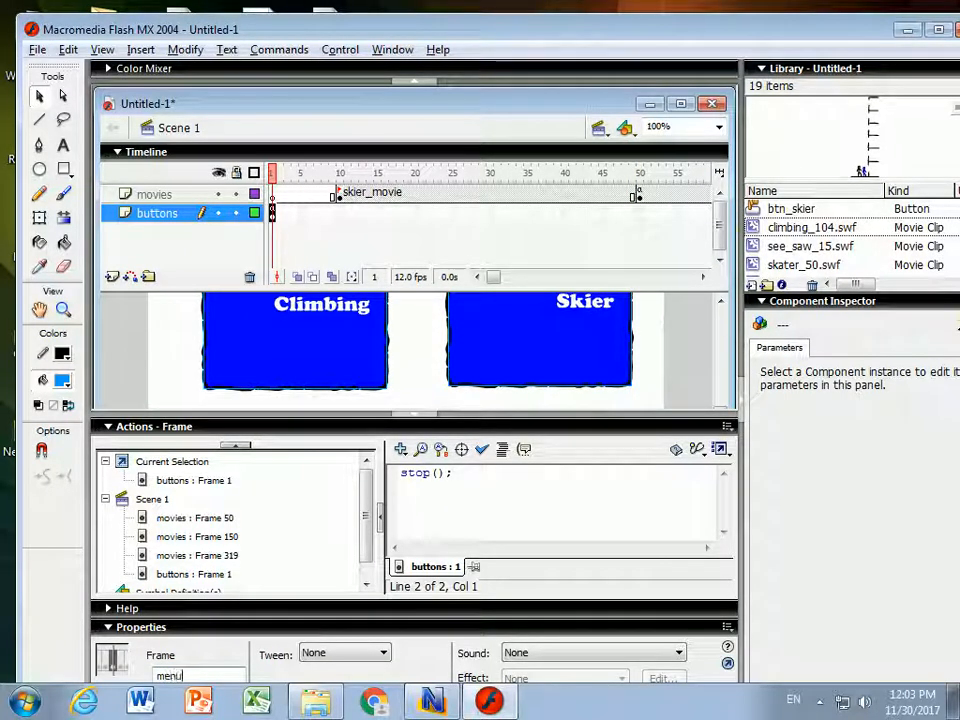
Save the document in the Flash folder under the file name final.
click(38, 50)
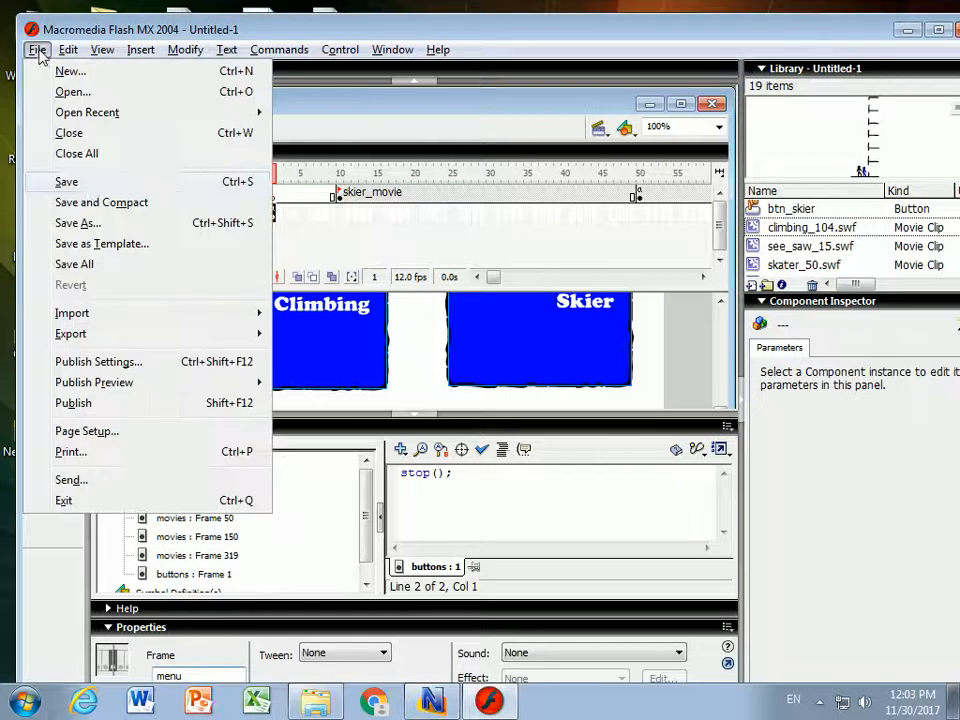
click(68, 182)
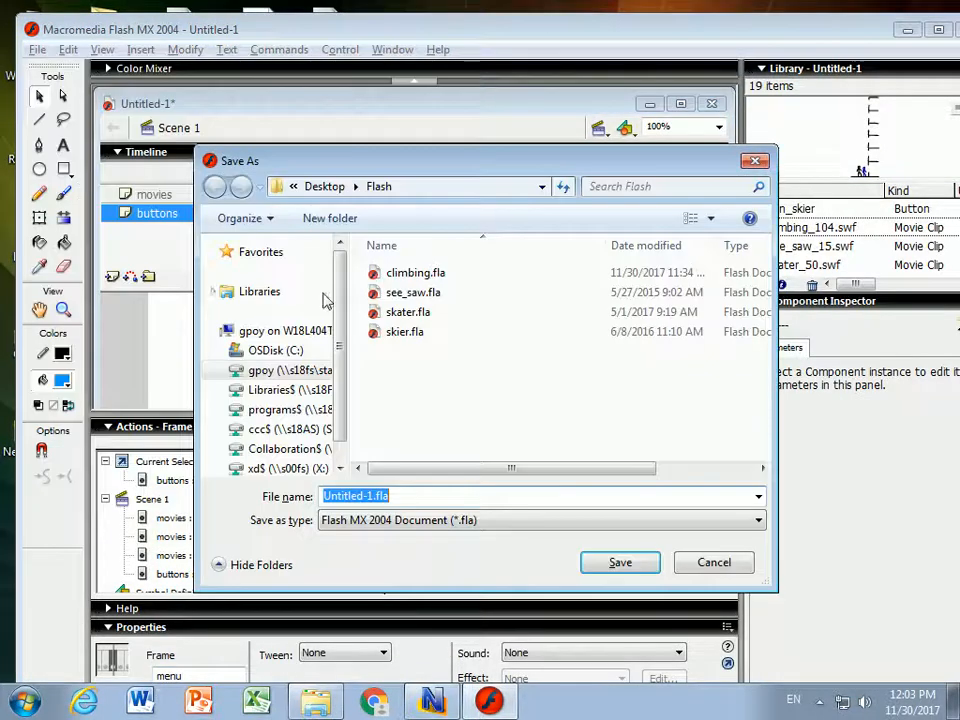
text(final)
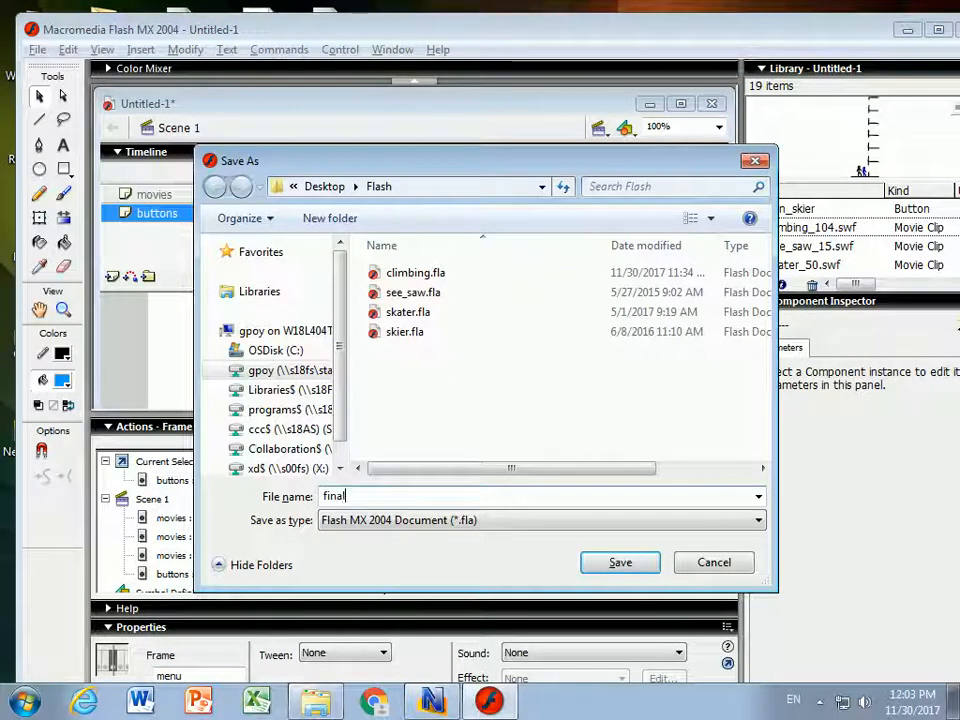
click(618, 566)
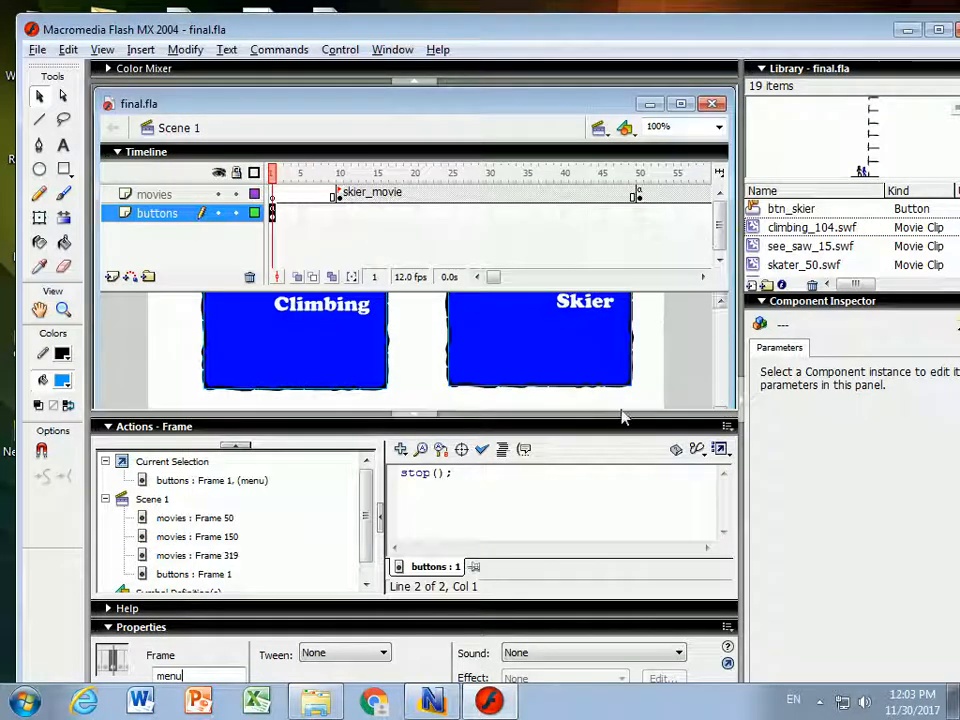
Add an on (release) event handler to the Skier button alone on frame 1.
click(721, 303)
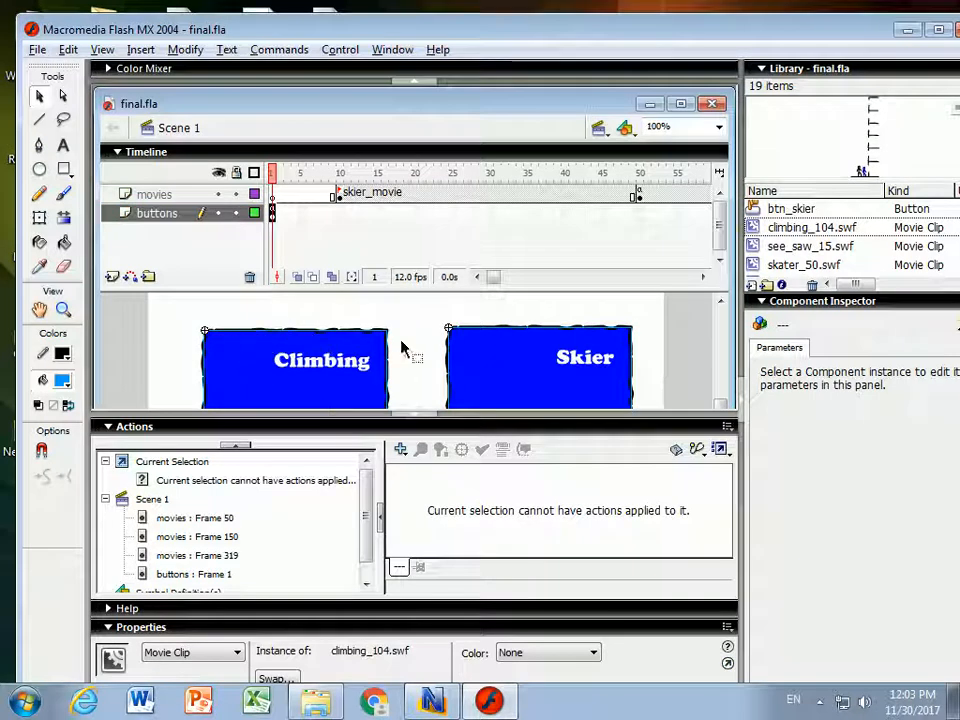
click(570, 368)
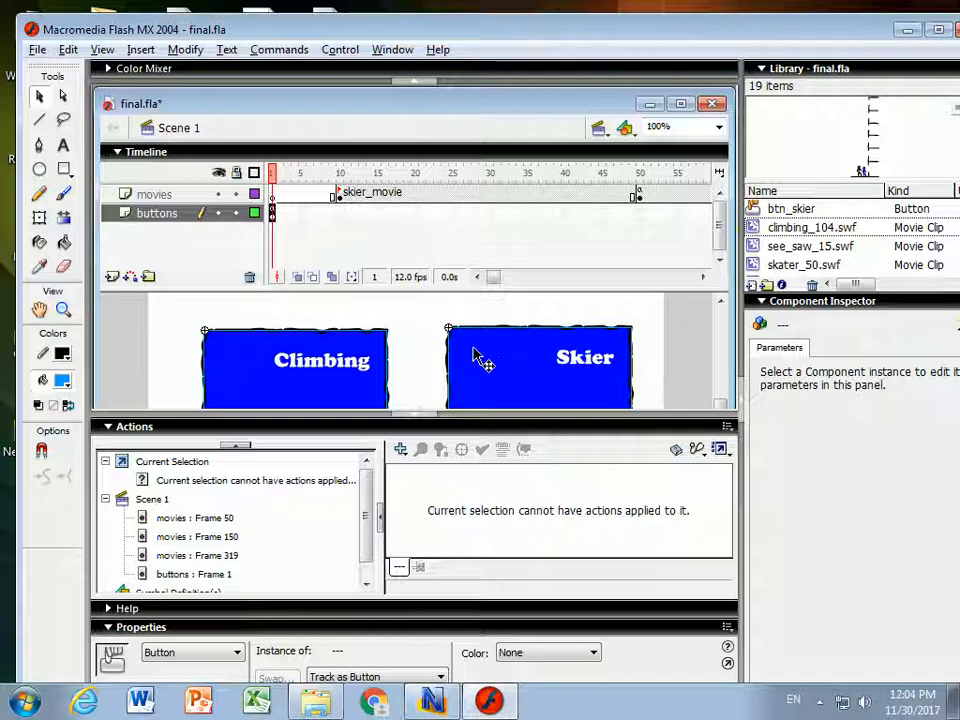
click(420, 342)
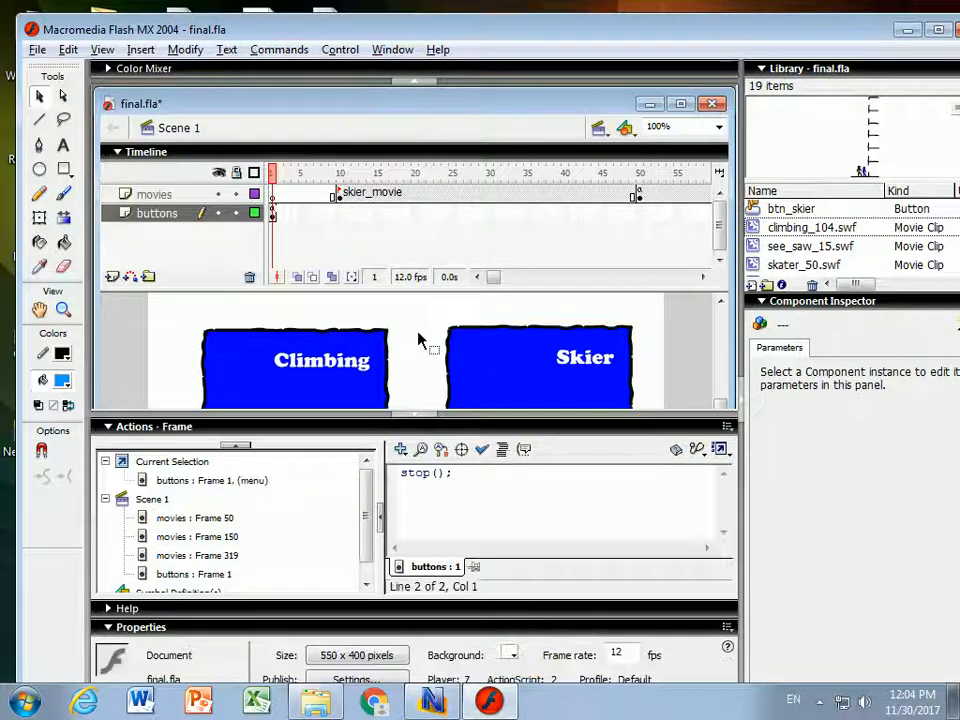
click(514, 384)
click(174, 484)
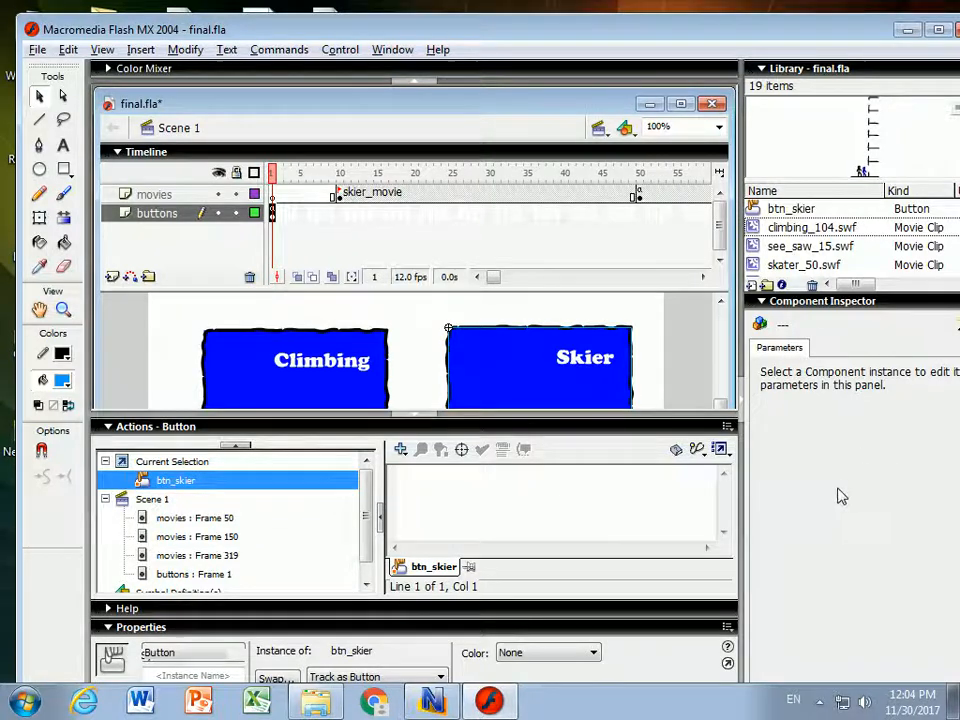
key(ctrl+2)
mouse_move(150, 448)
mouse_down()
mouse_move(102, 476)
mouse_move(151, 522)
mouse_move(200, 468)
mouse_up()
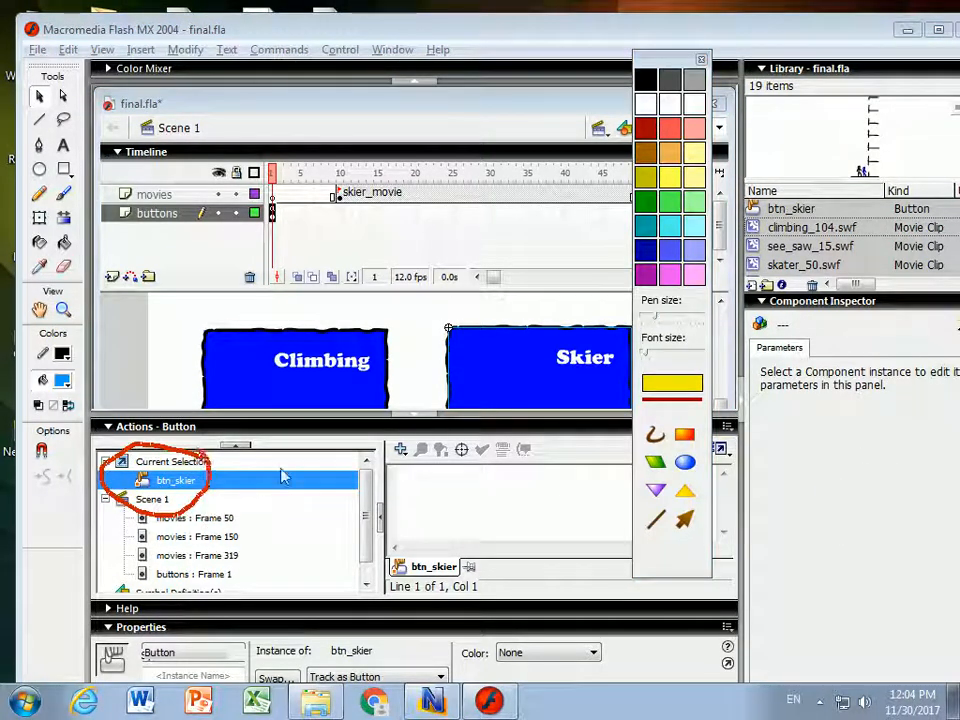
mouse_move(410, 437)
mouse_down()
mouse_move(405, 484)
mouse_move(420, 440)
mouse_up()
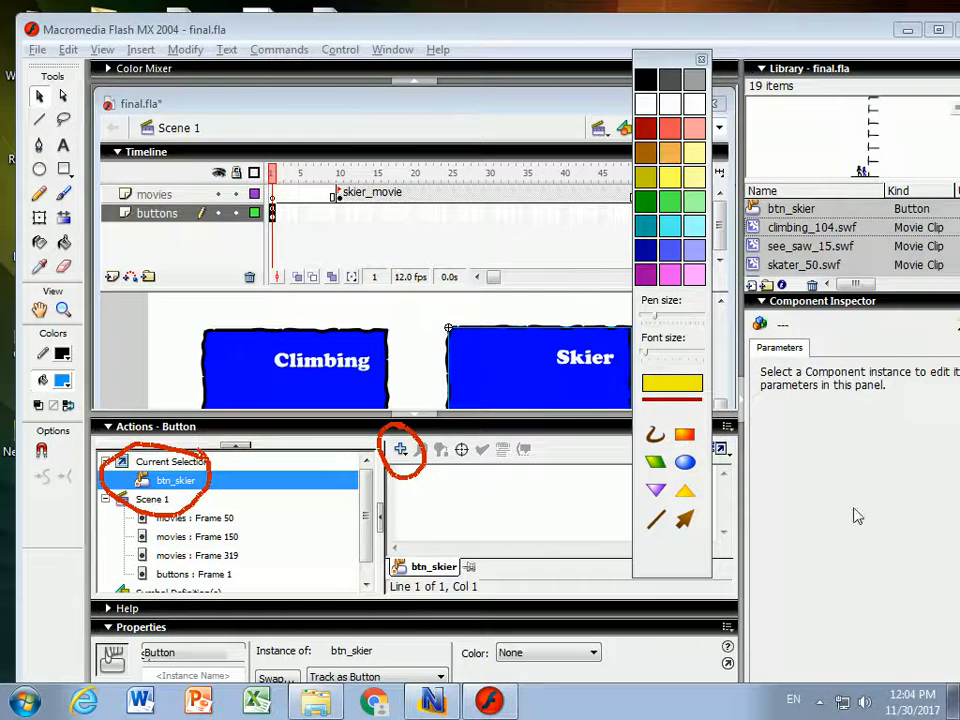
key(Escape)
click(399, 450)
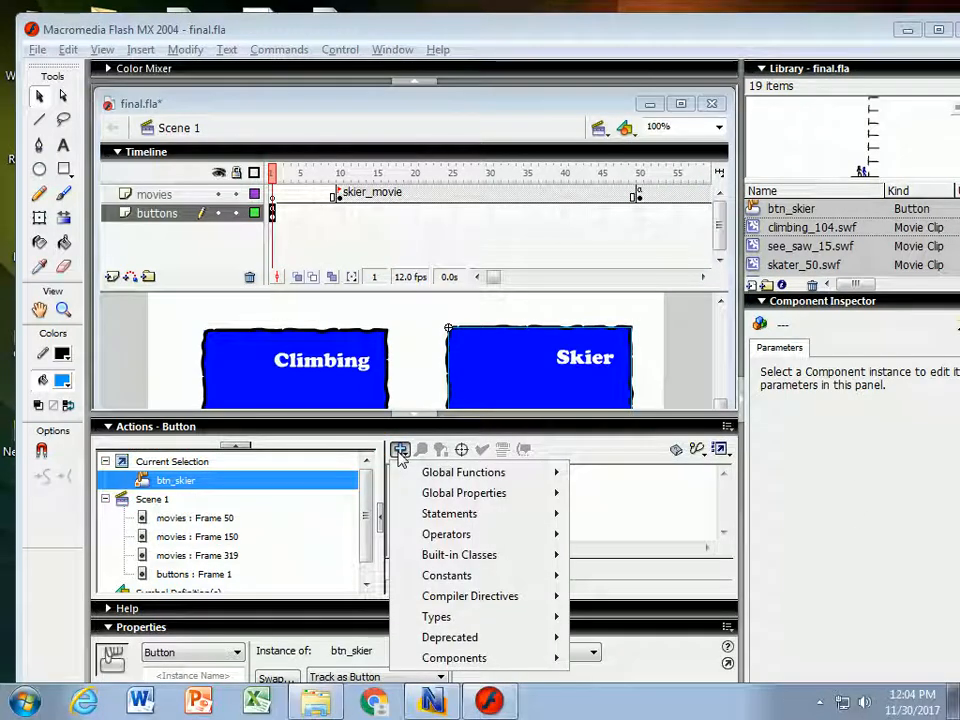
mouse_move(460, 472)
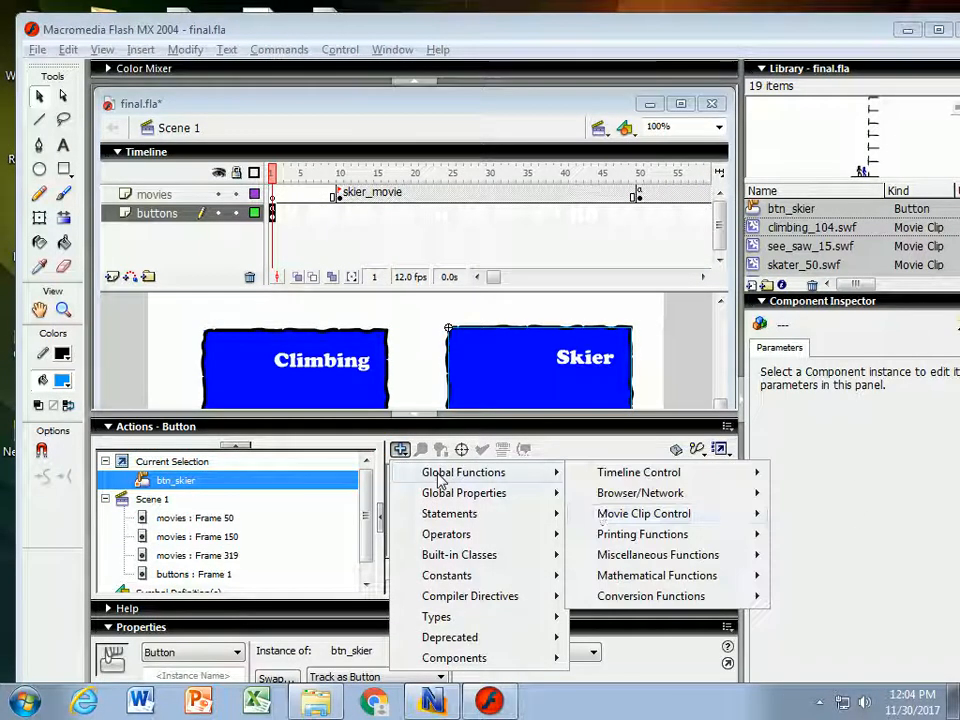
mouse_move(604, 517)
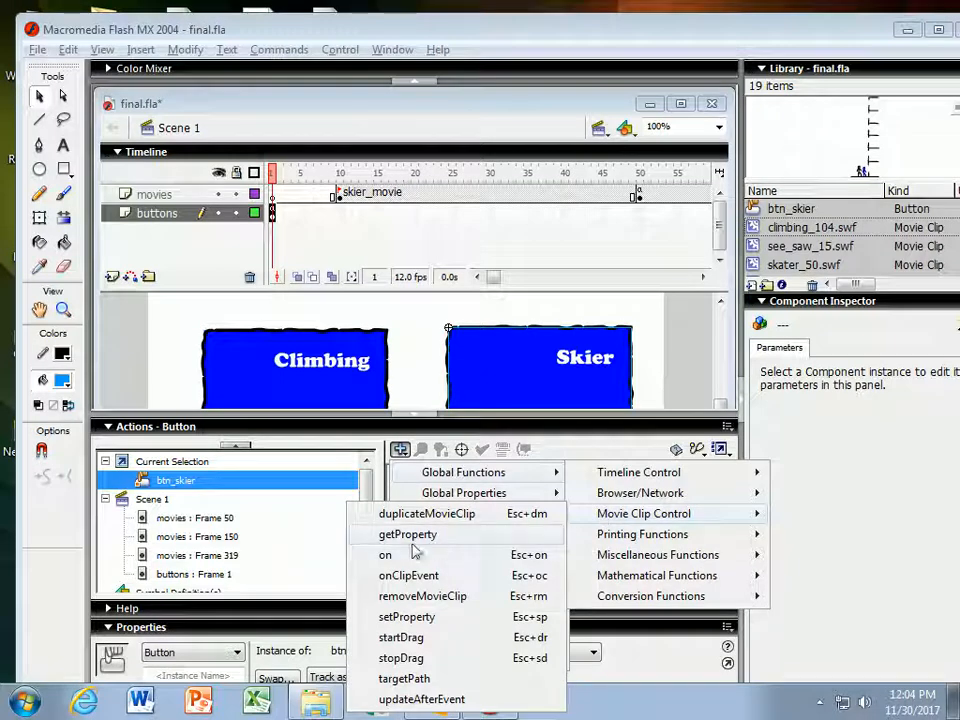
click(385, 556)
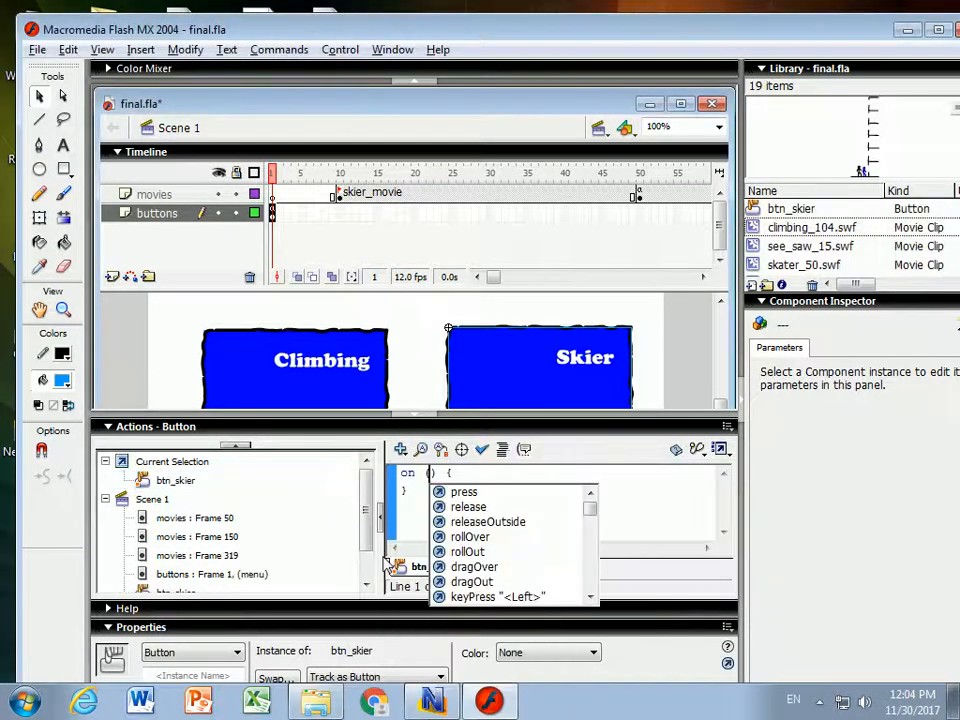
double_click(482, 507)
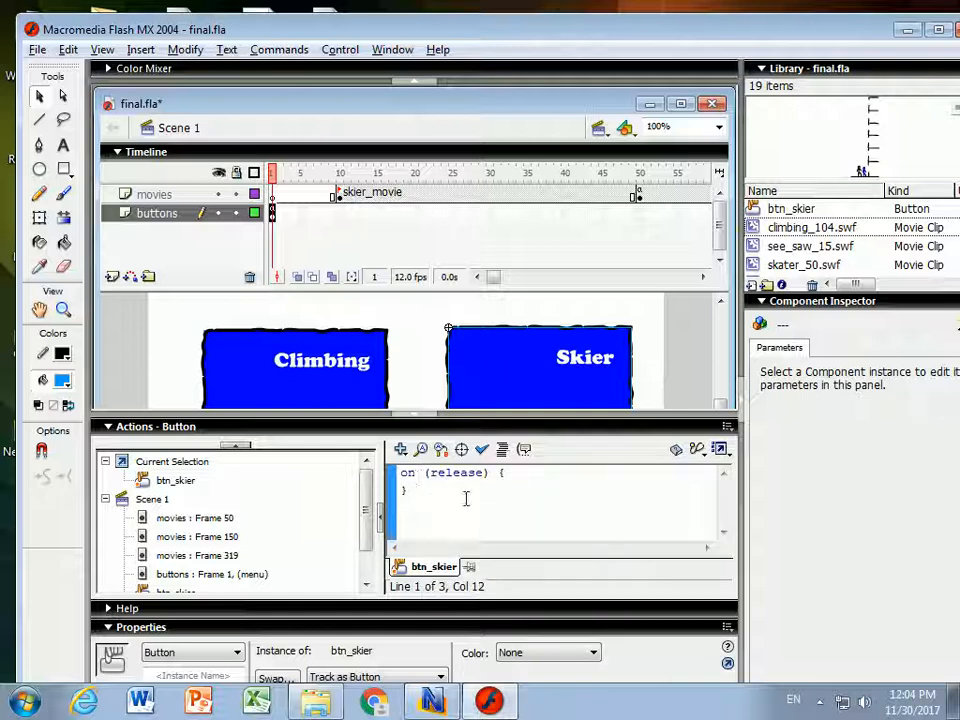
Insert gotoAndPlay("skier_movie") inside the Skier button's release handler.
click(400, 494)
click(514, 480)
click(400, 450)
mouse_move(497, 471)
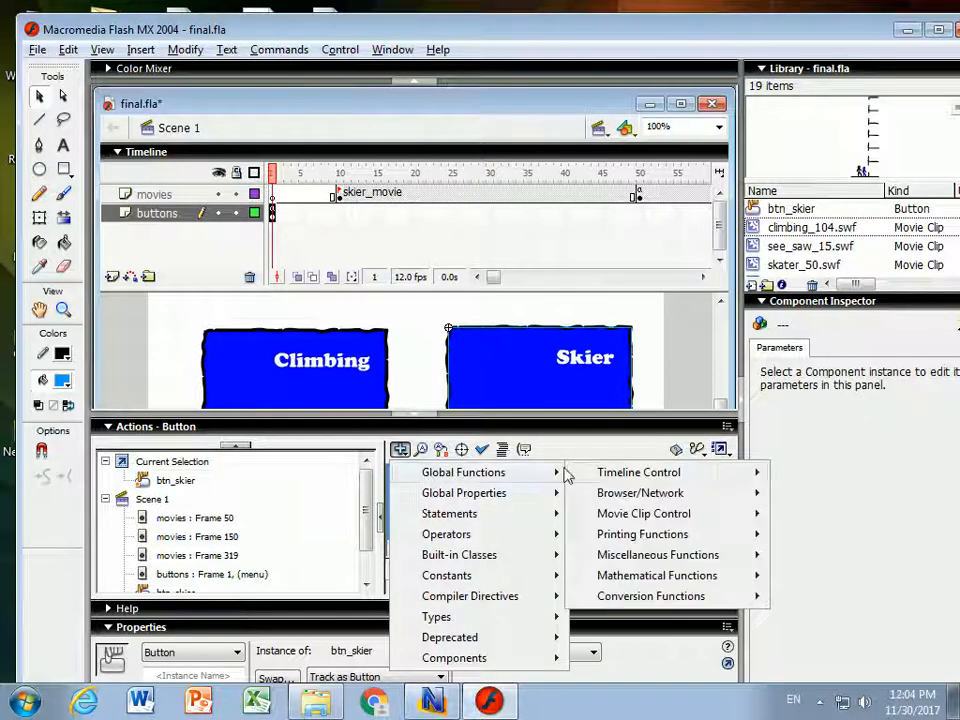
mouse_move(611, 472)
click(815, 478)
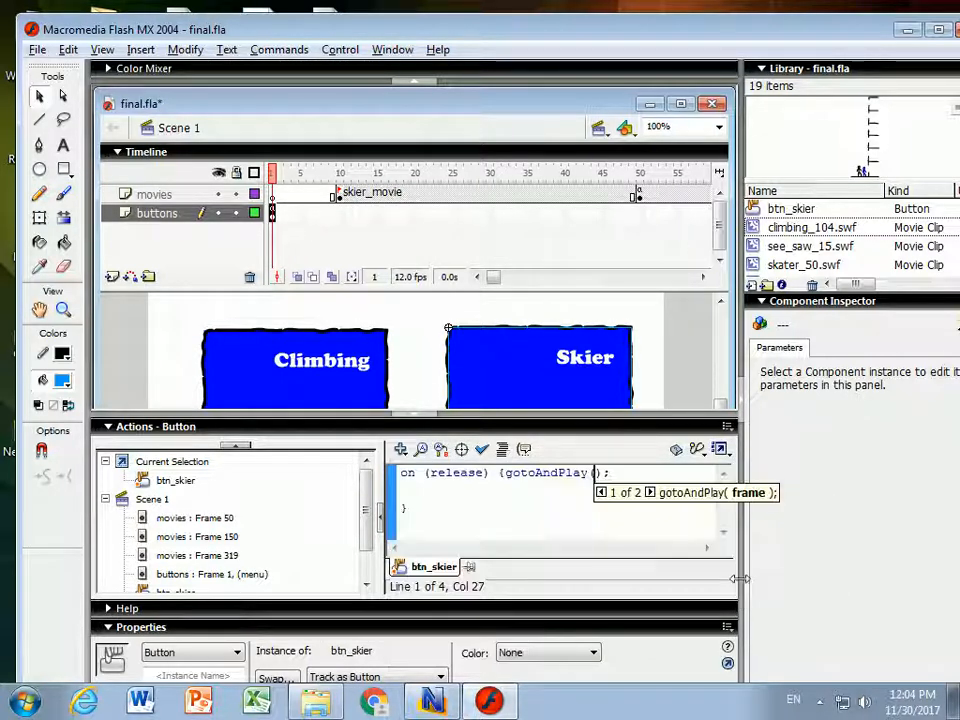
text("skie)
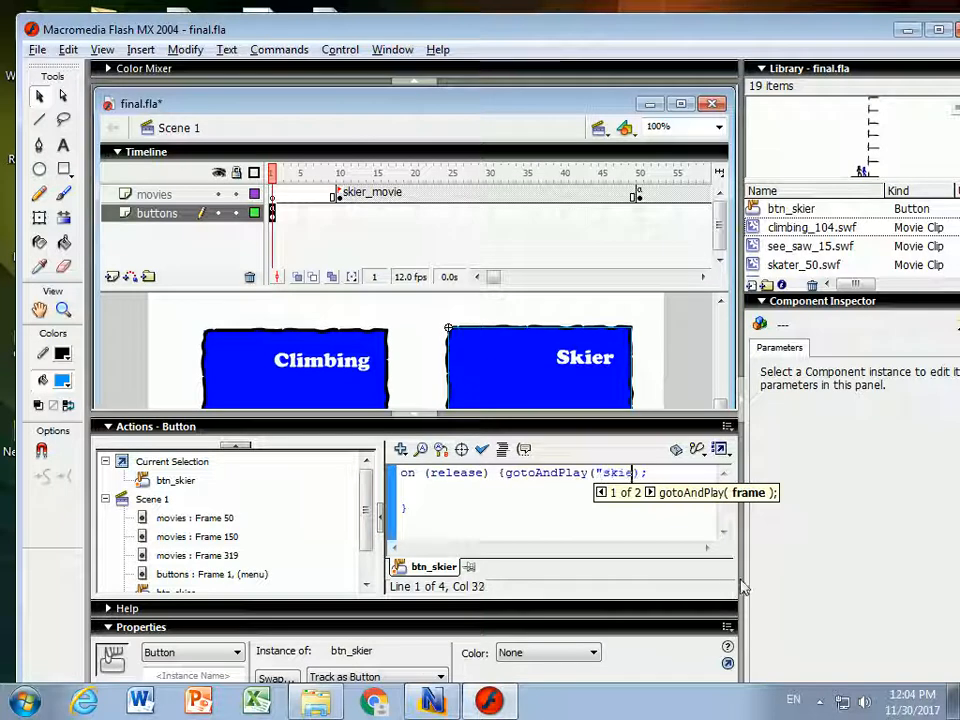
text(r_movie")
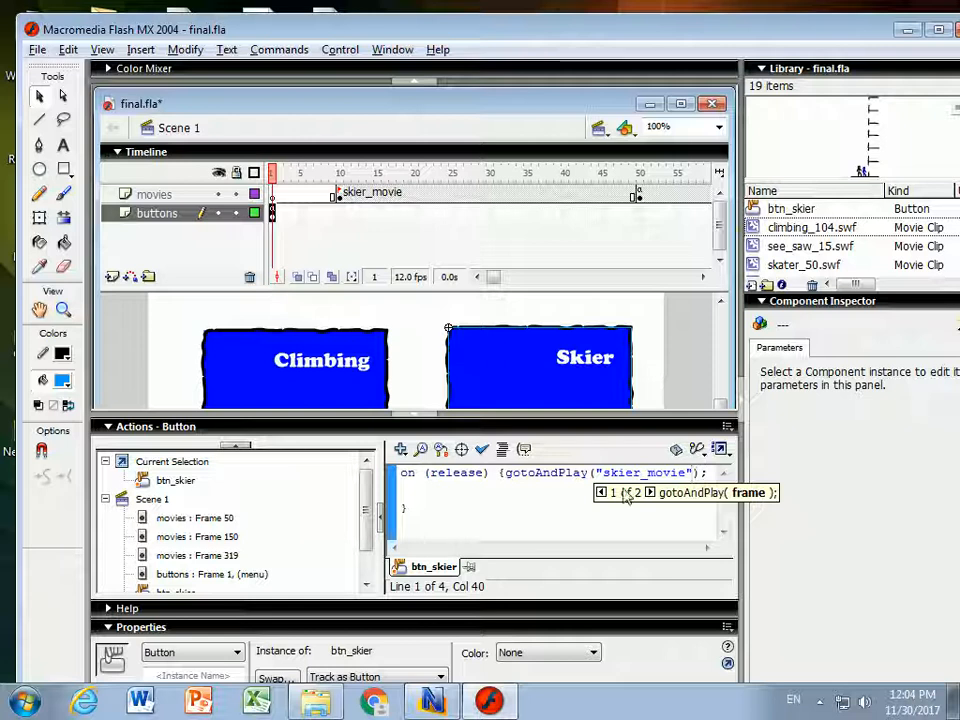
Check the frame label of the skater animation on the movies layer.
click(500, 278)
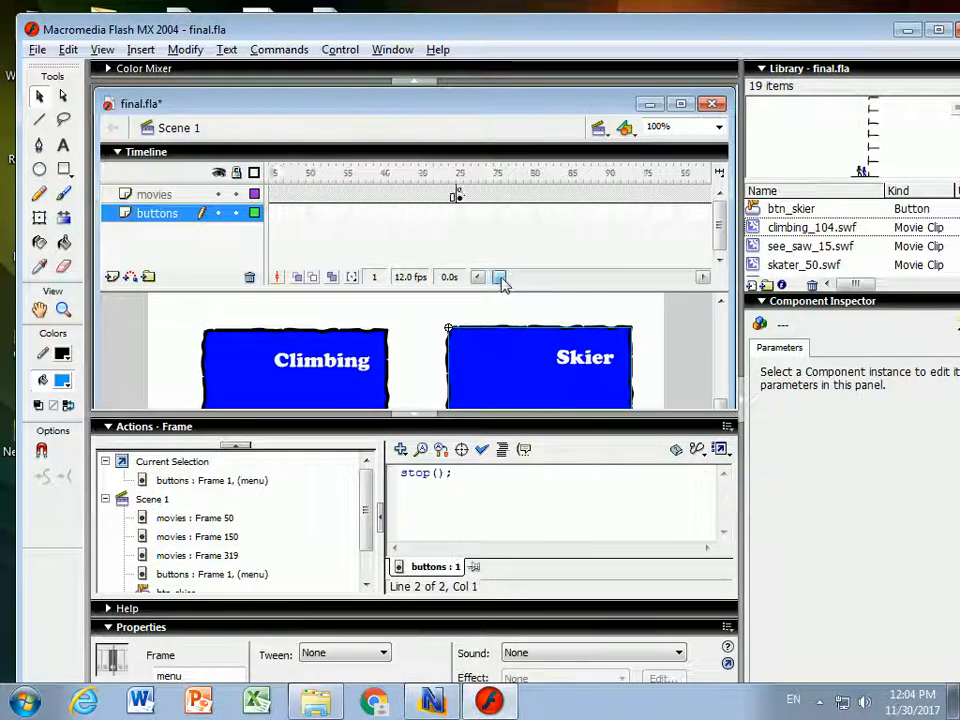
drag(500, 280, 507, 279)
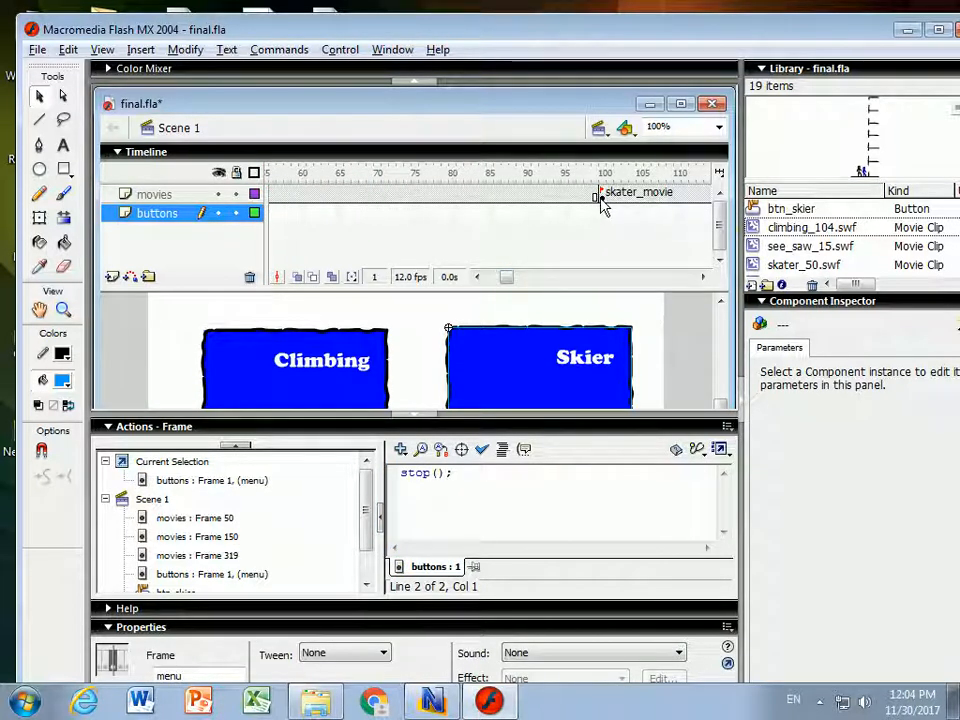
click(673, 360)
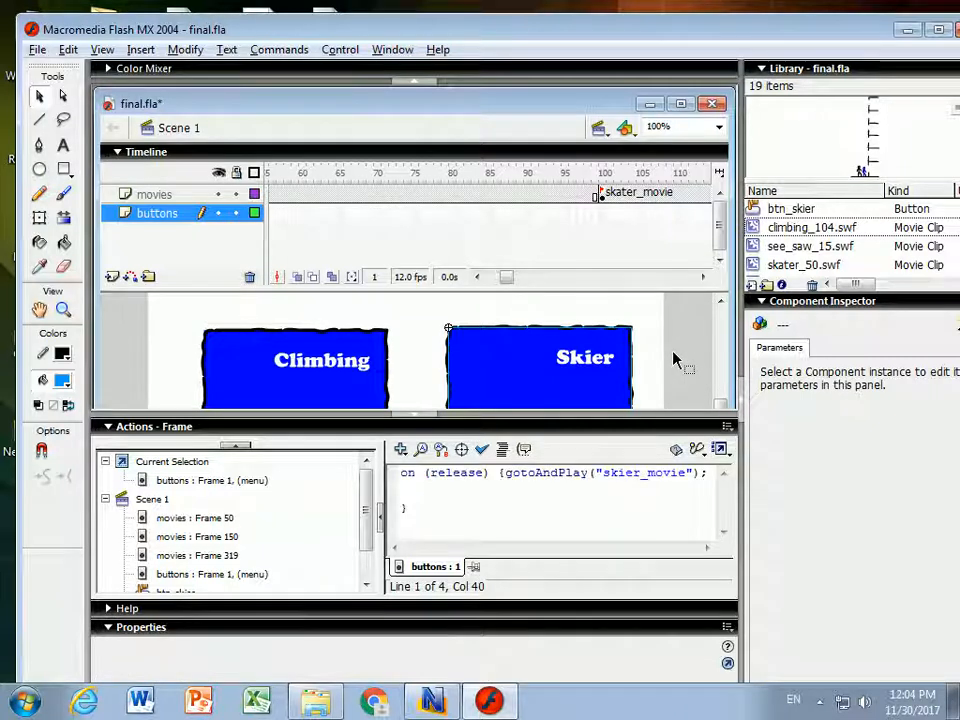
Add an on (release) event handler to the Skater button alone on frame 1 of the buttons layer.
click(685, 356)
scroll(690, 354, down, 3)
click(320, 365)
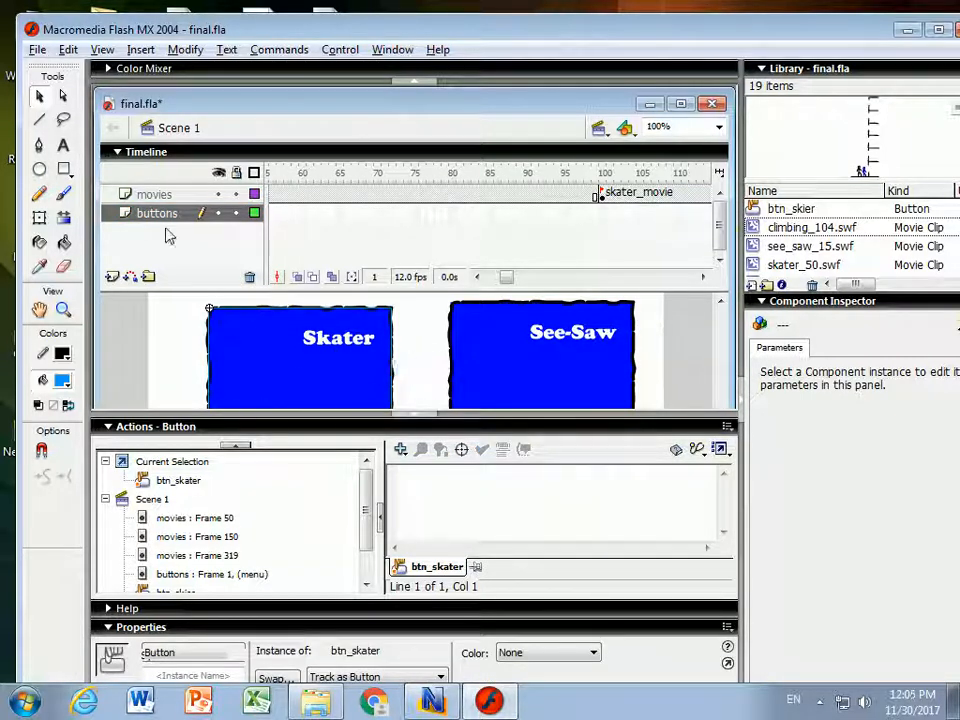
drag(507, 278, 477, 281)
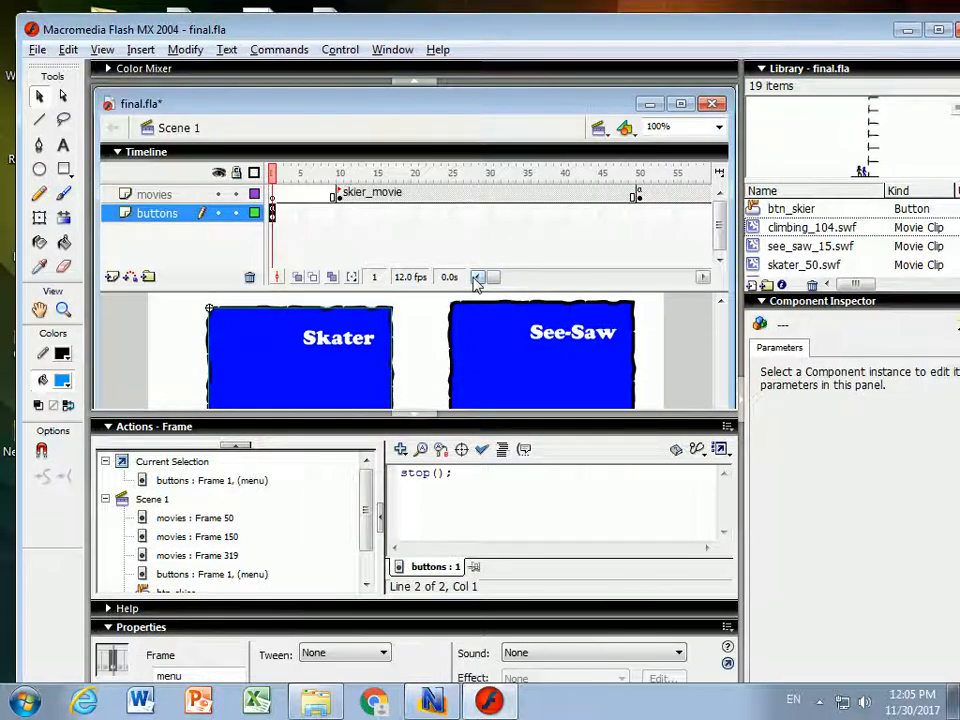
click(273, 214)
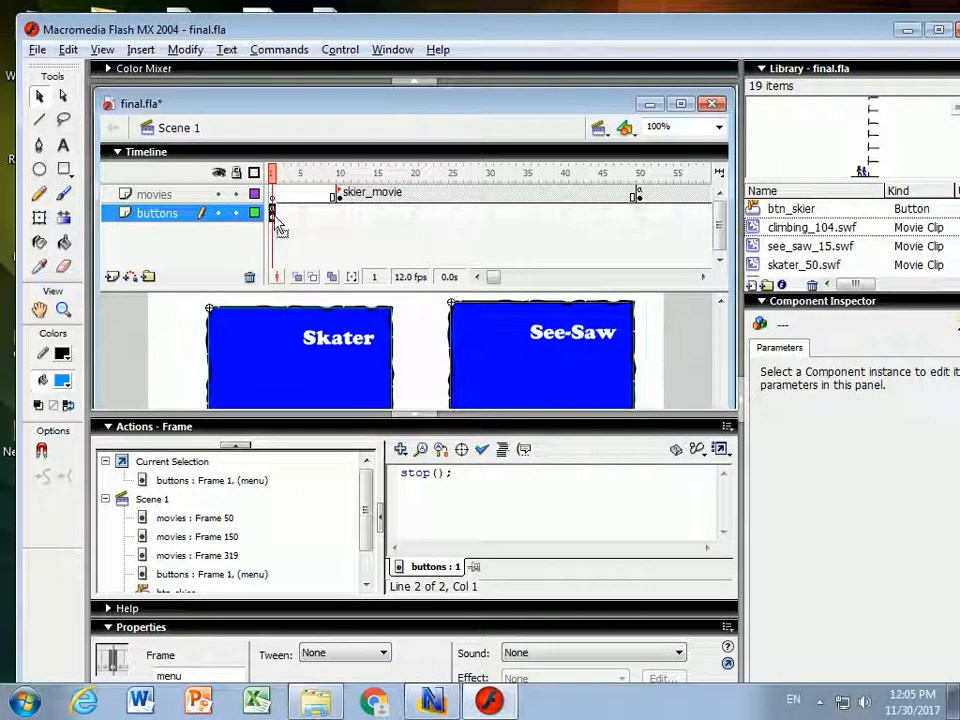
click(268, 343)
click(411, 349)
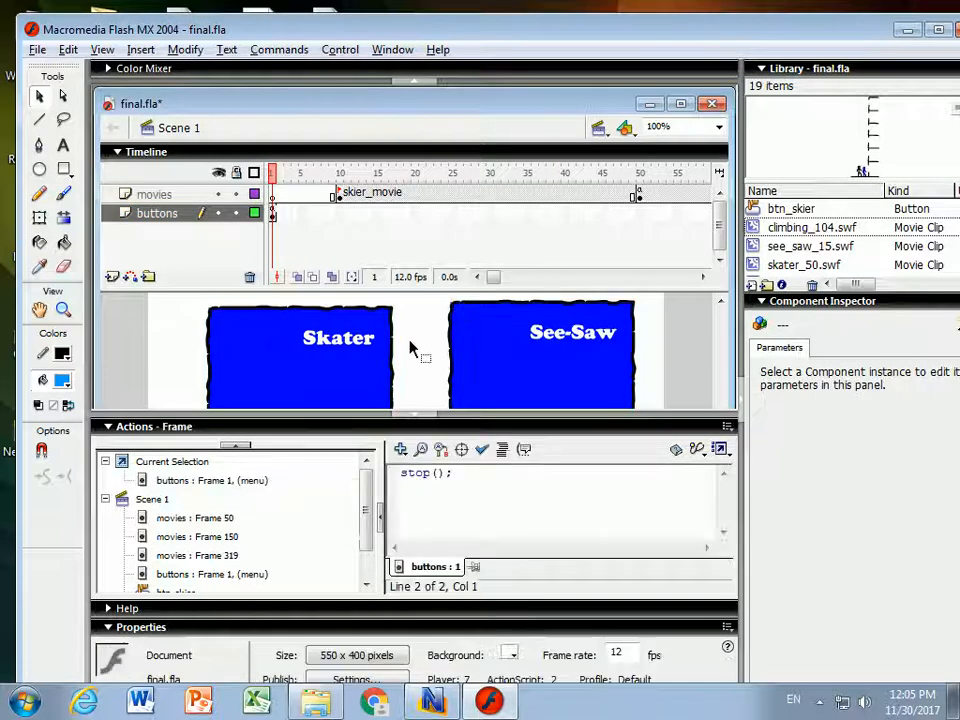
click(323, 363)
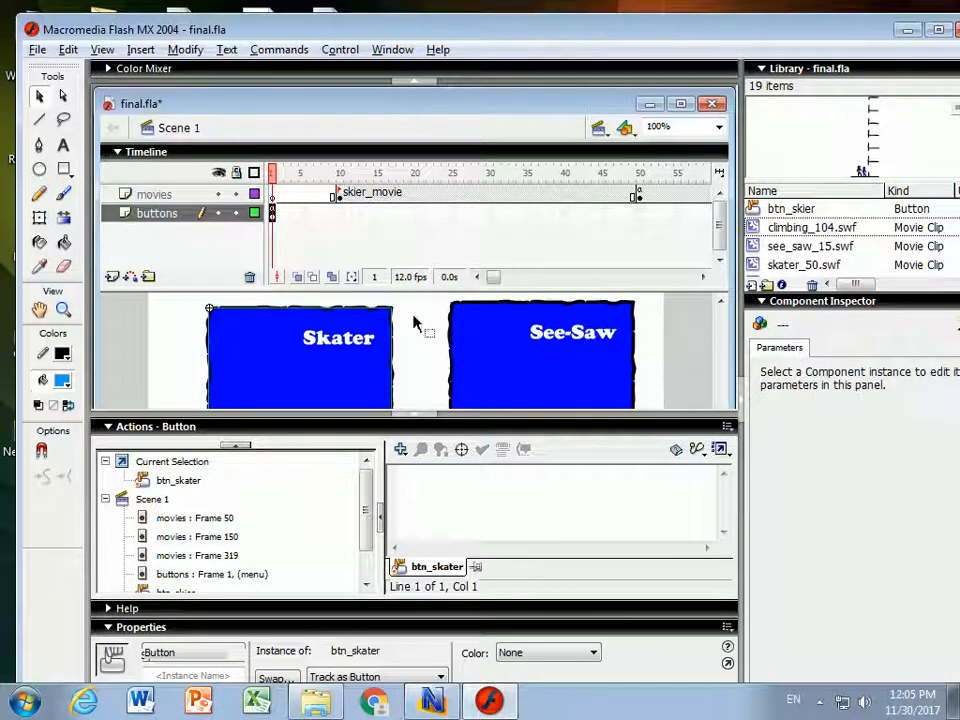
click(176, 481)
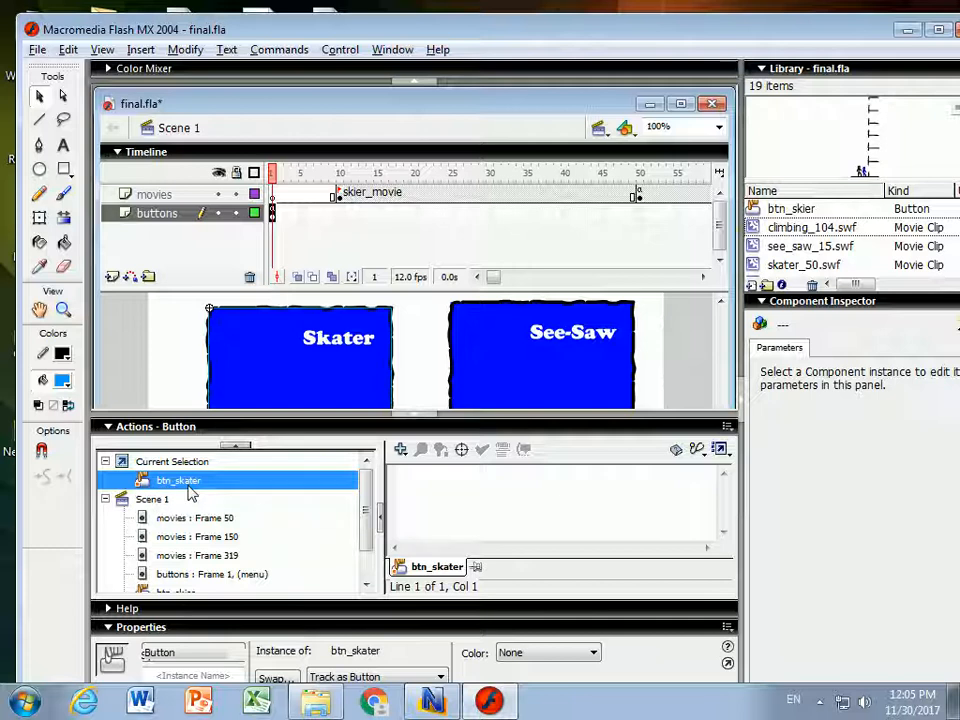
click(400, 449)
mouse_move(436, 480)
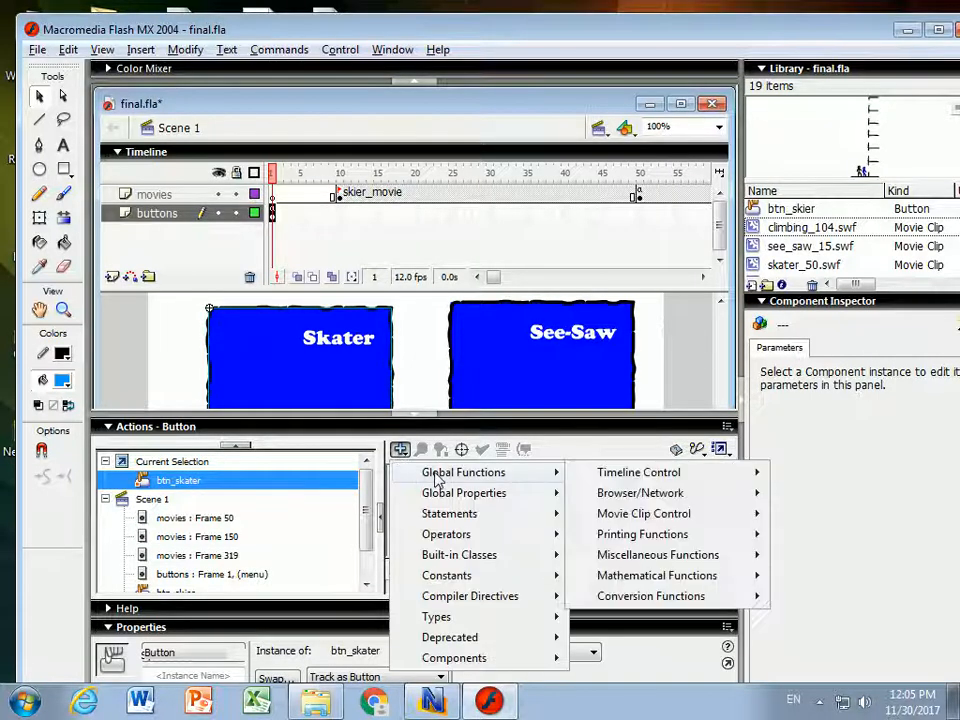
mouse_move(603, 516)
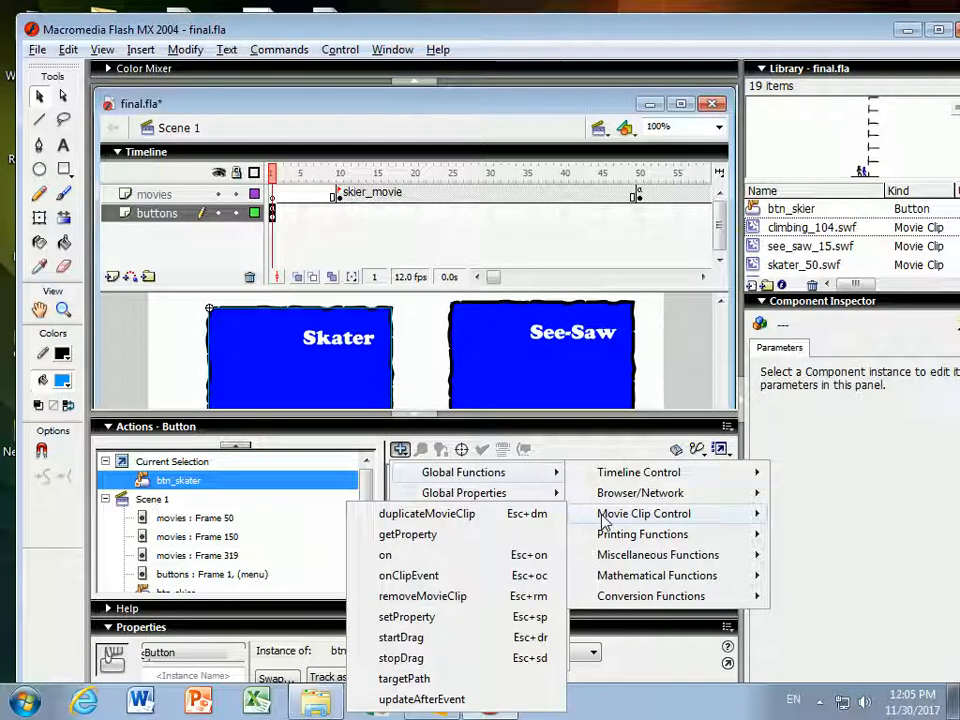
click(431, 553)
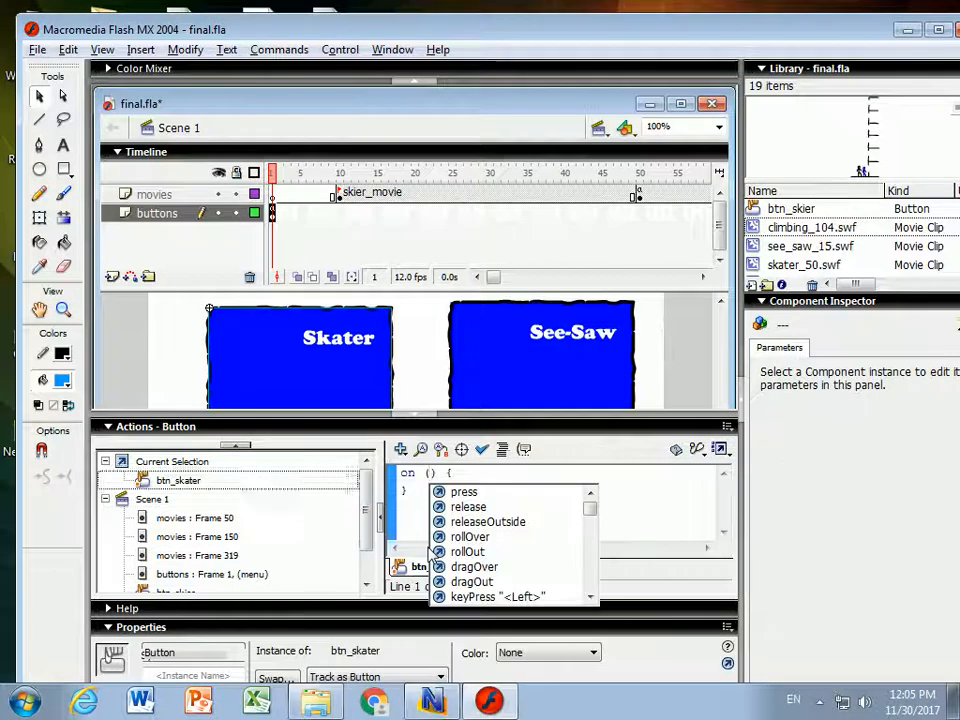
double_click(476, 510)
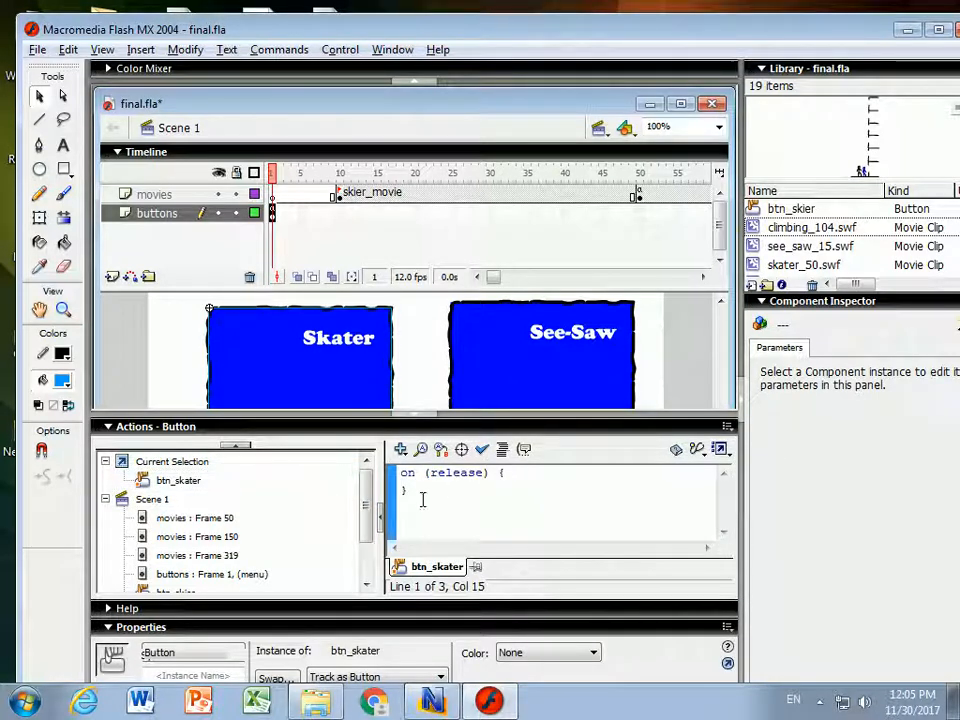
Insert gotoAndPlay("skater_movie") inside the Skater button's release handler.
click(400, 452)
mouse_move(435, 474)
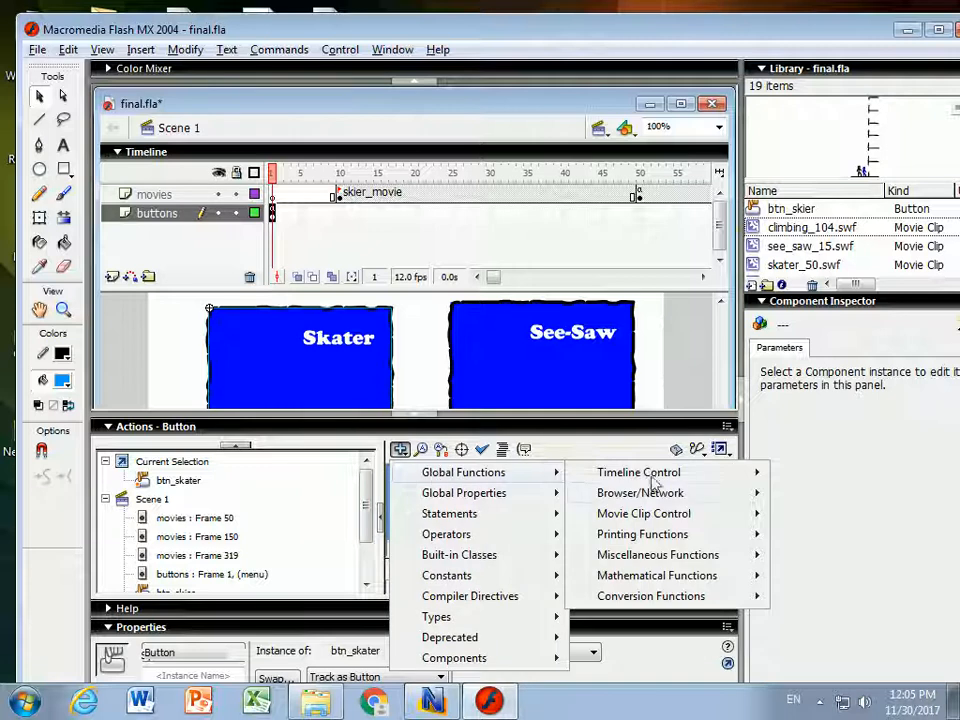
mouse_move(678, 478)
click(806, 474)
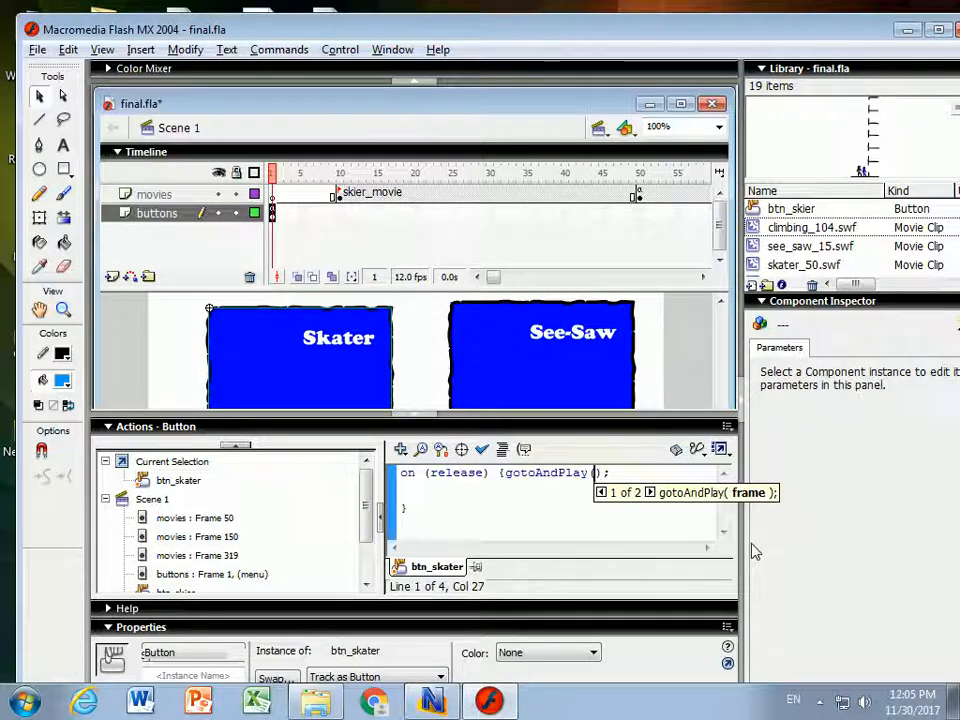
text("skater")
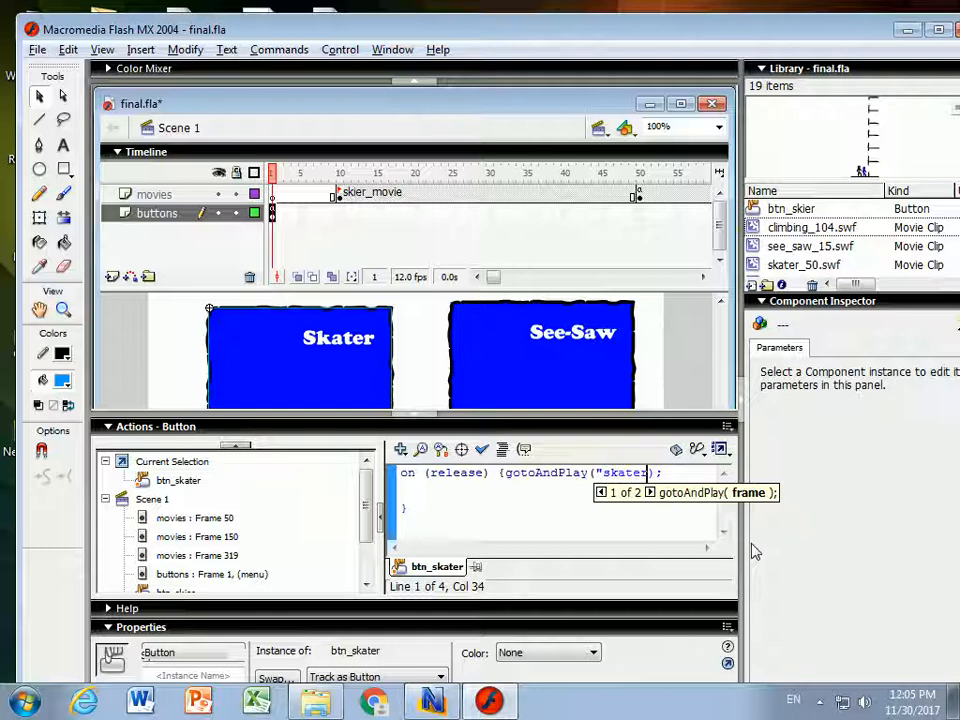
text(_movie)
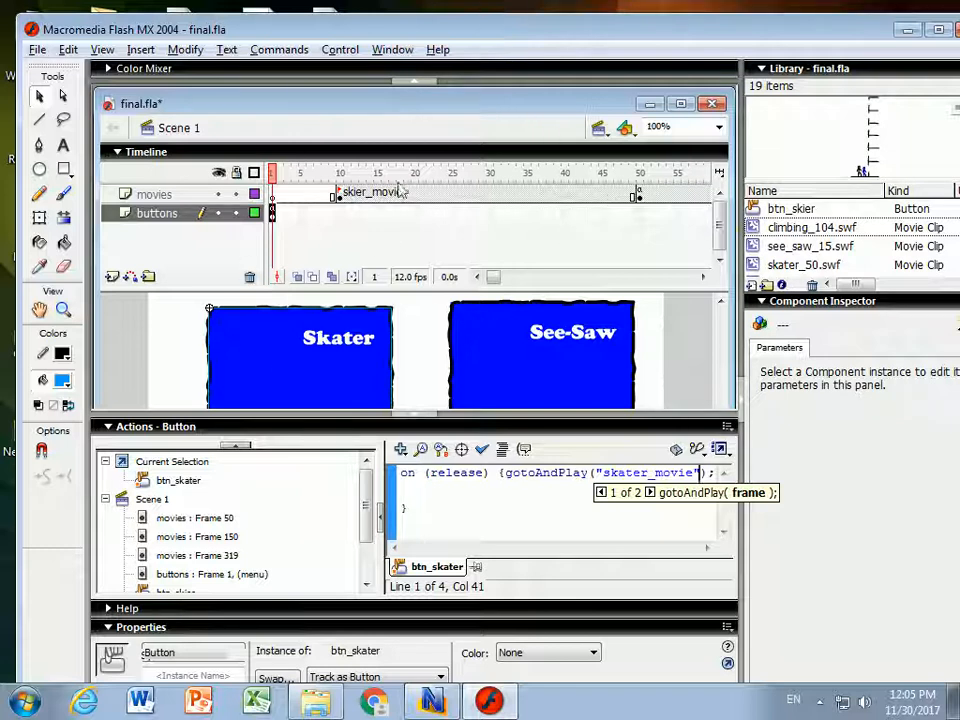
Test the movie, play the skater animation from the Skater button, and close the preview.
click(392, 50)
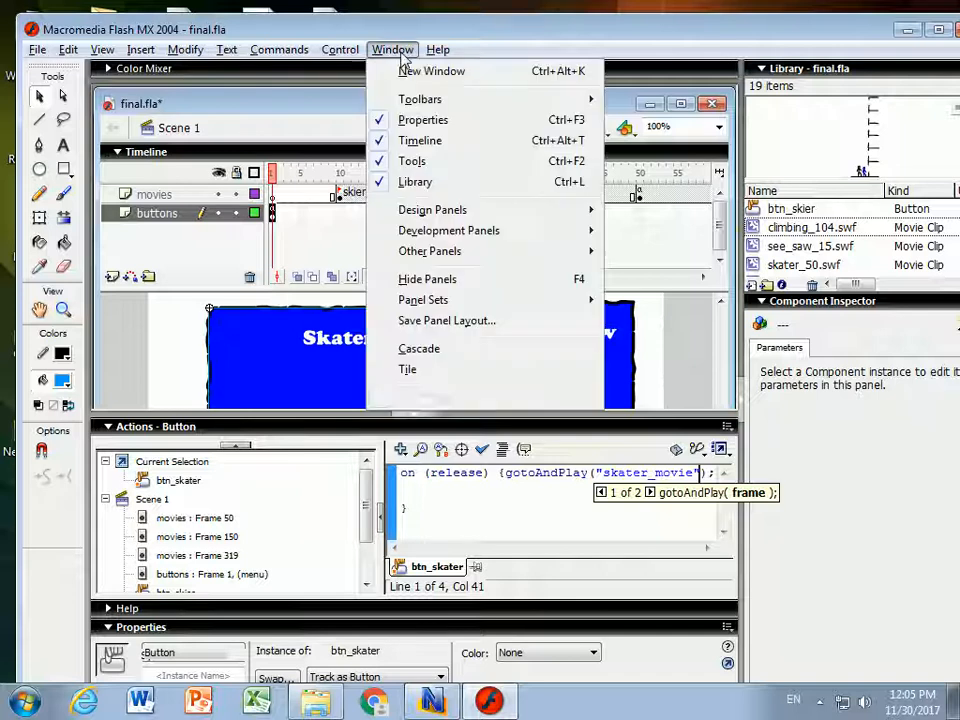
click(370, 189)
click(470, 242)
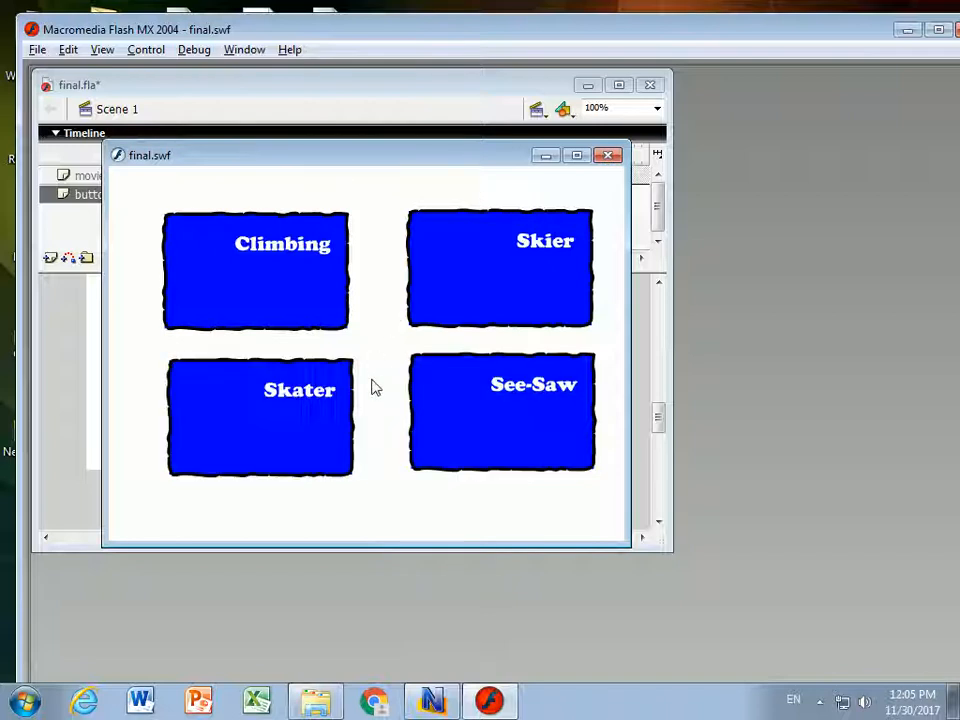
click(298, 414)
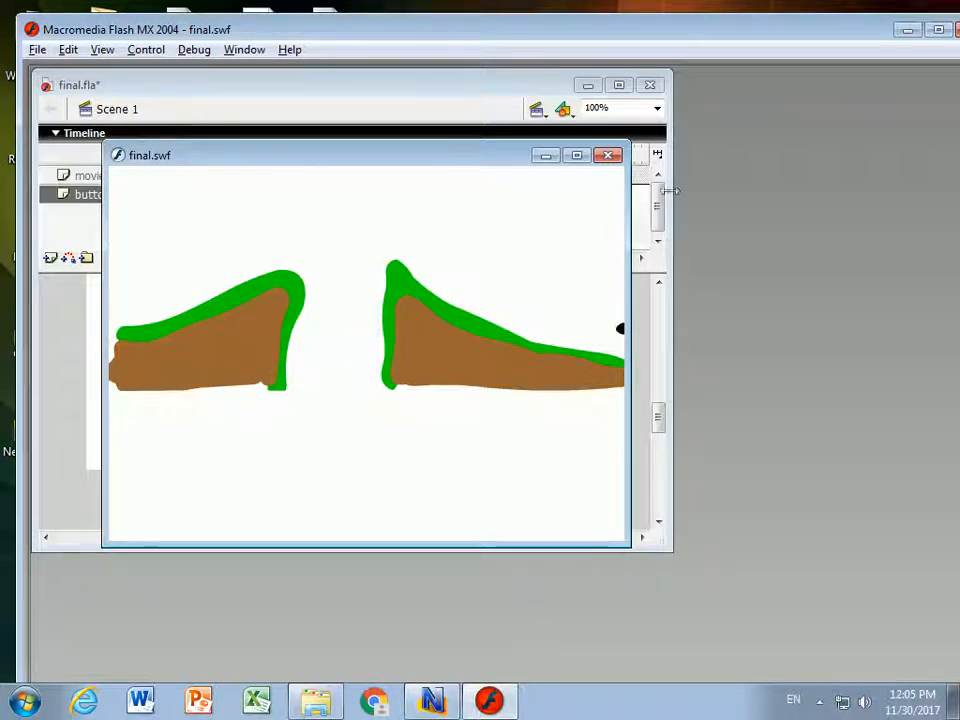
click(608, 155)
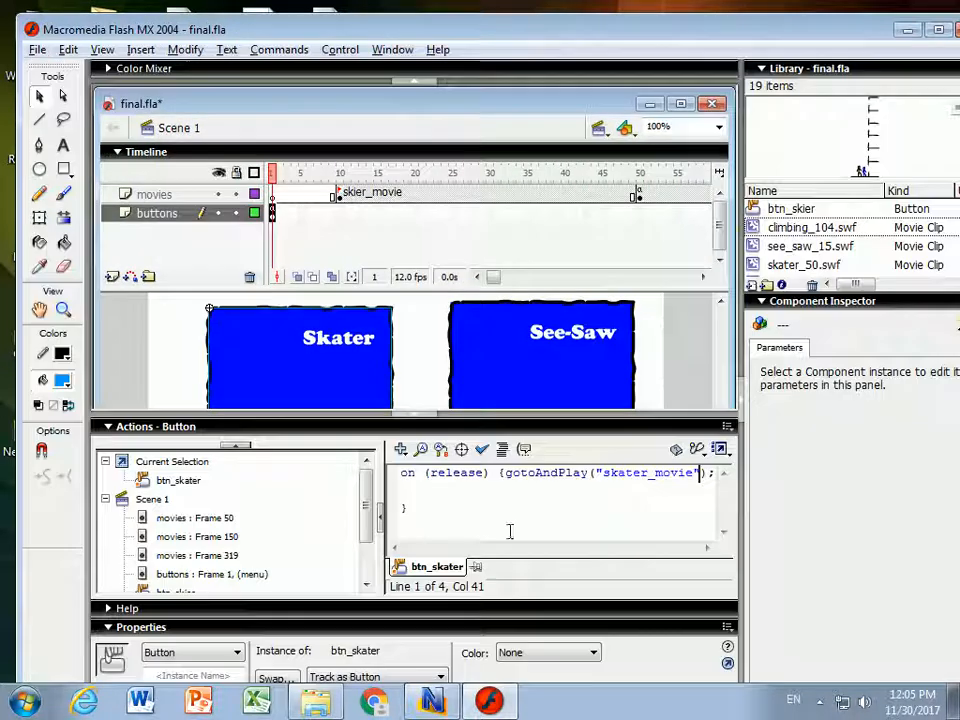
Export the document as a Flash Movie (*.swf) in the Flash folder, with a file name beginning "Final Button Pr".
click(36, 49)
mouse_move(110, 343)
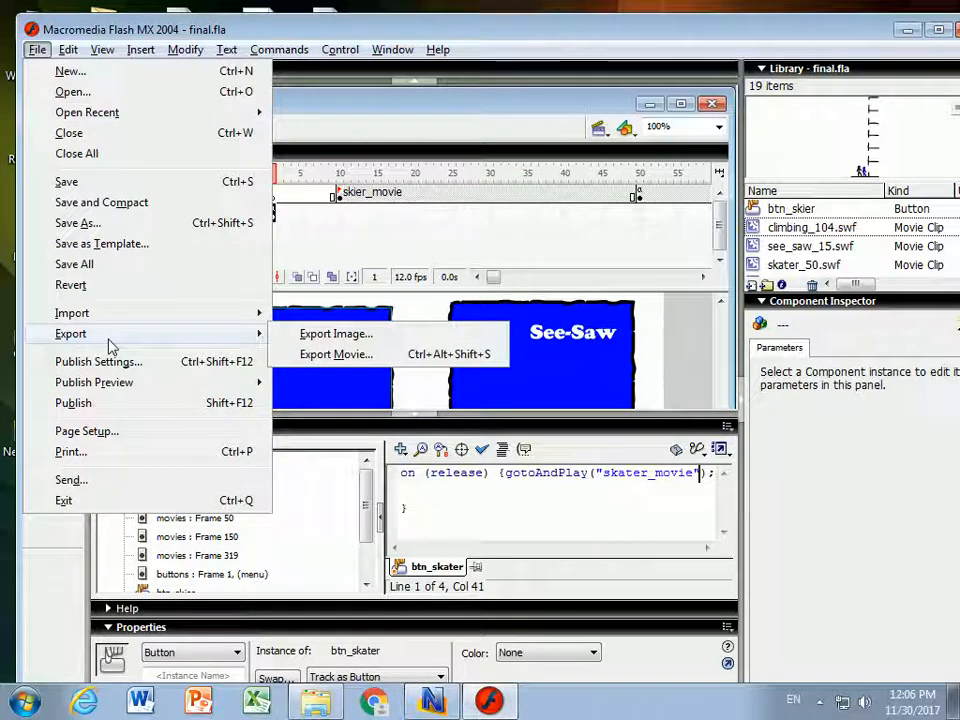
click(330, 355)
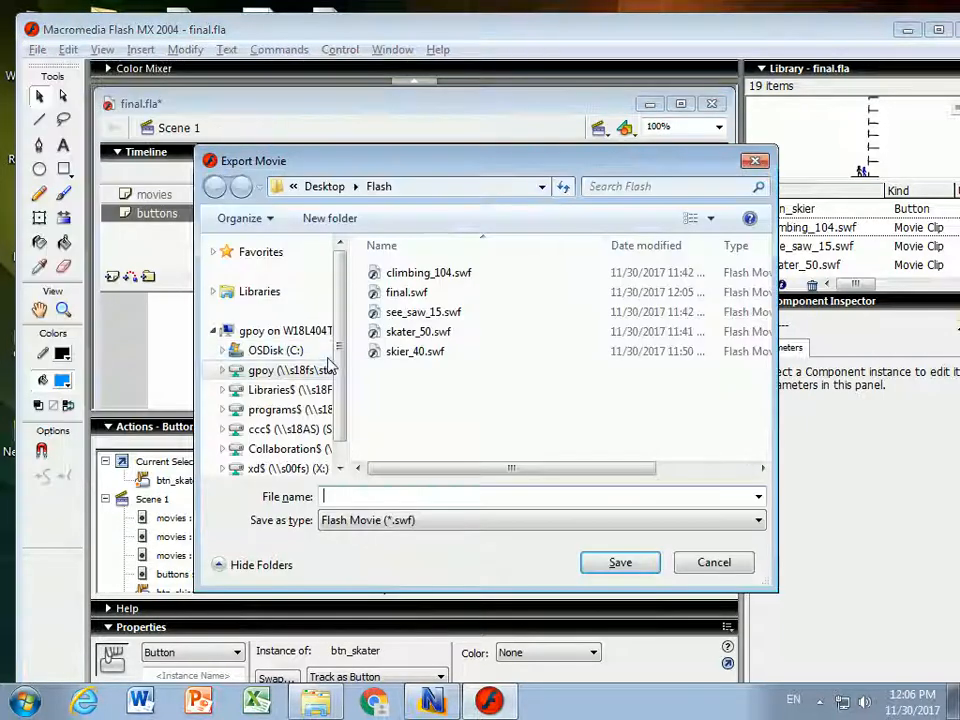
text(Fina)
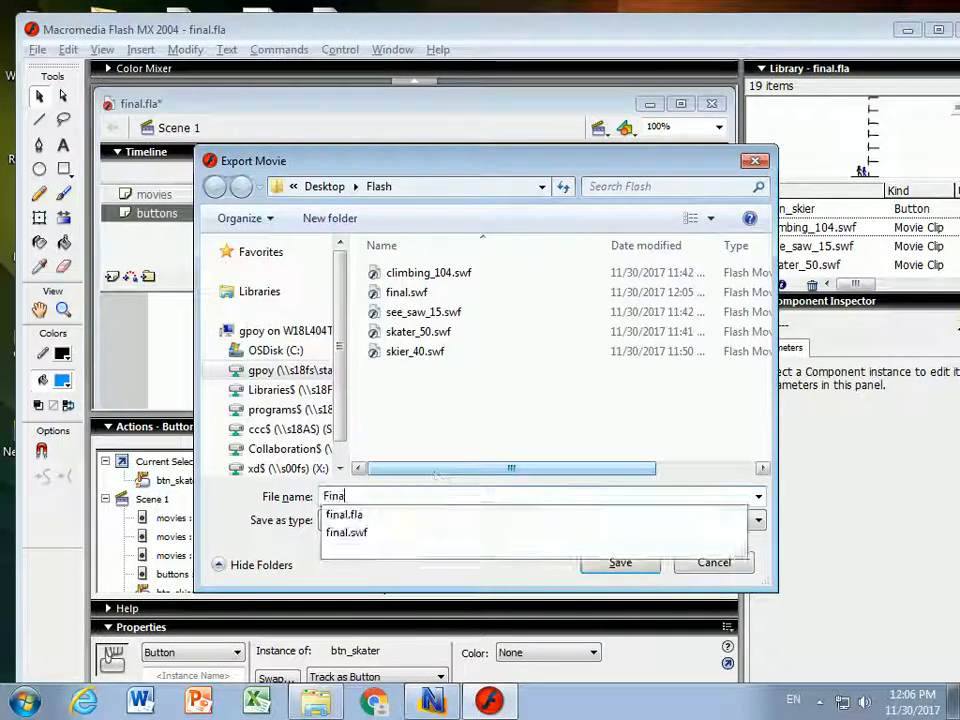
text(l Button Pr)
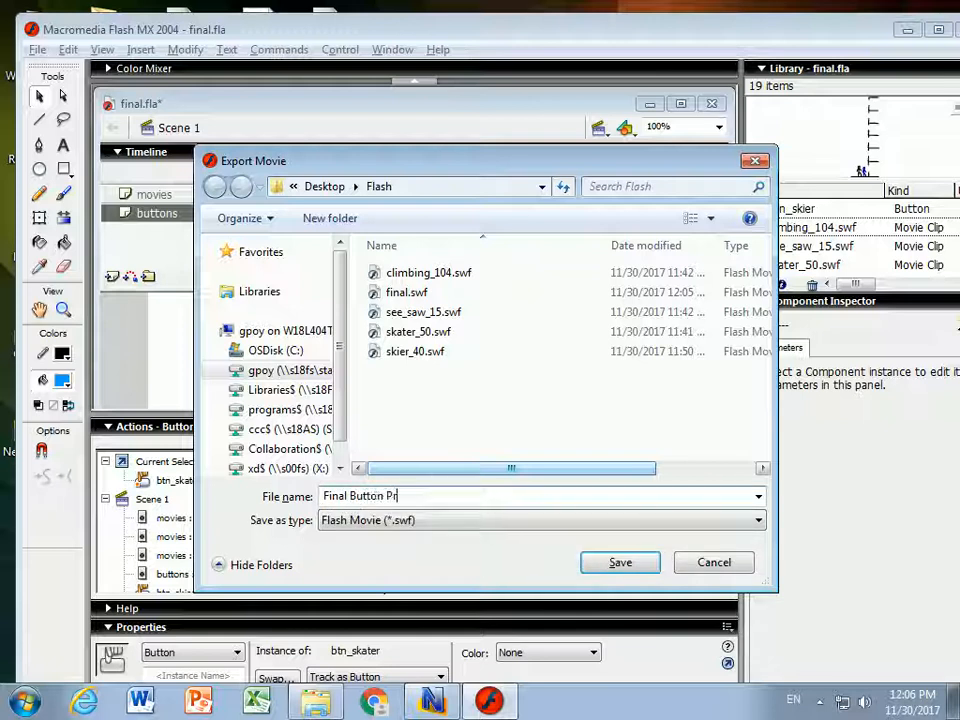